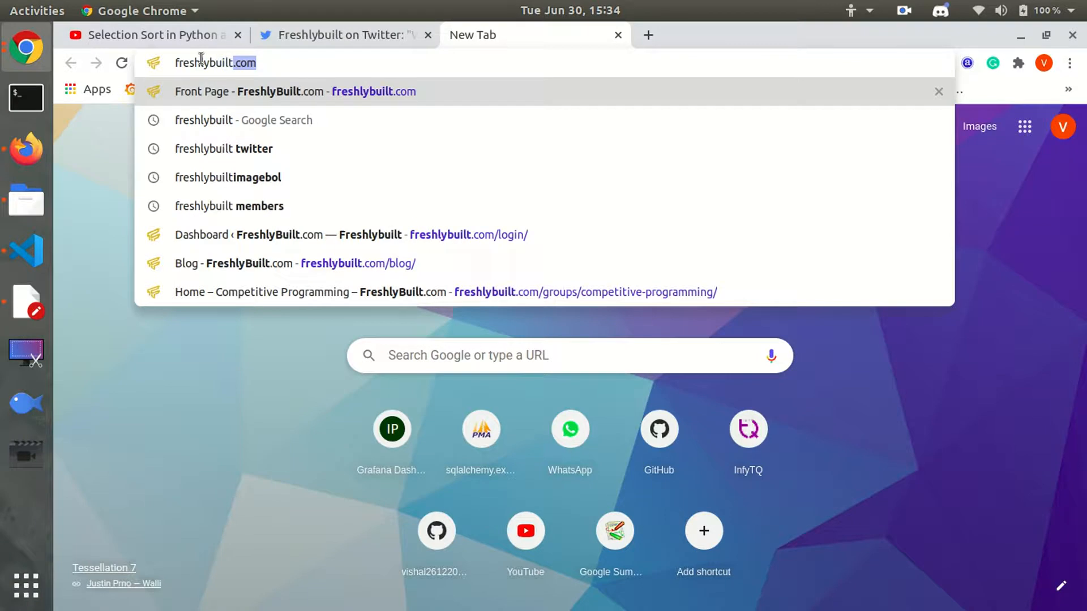
Search Google for freshlybuilt and open the FreshlyBuilt.com site from the results.
key("Delete")
key("Return")
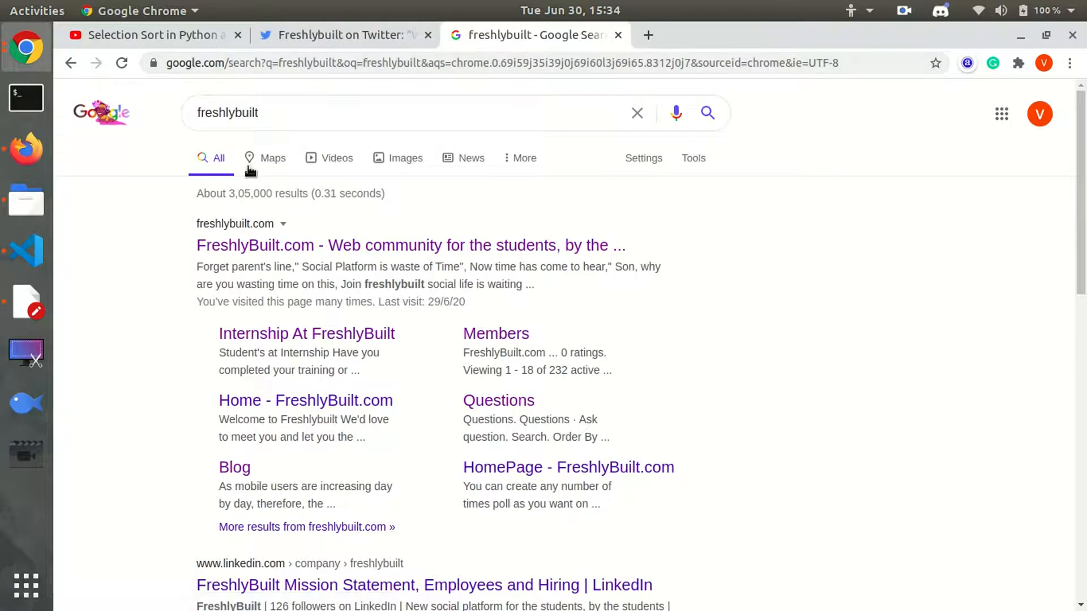
left_click(307, 252)
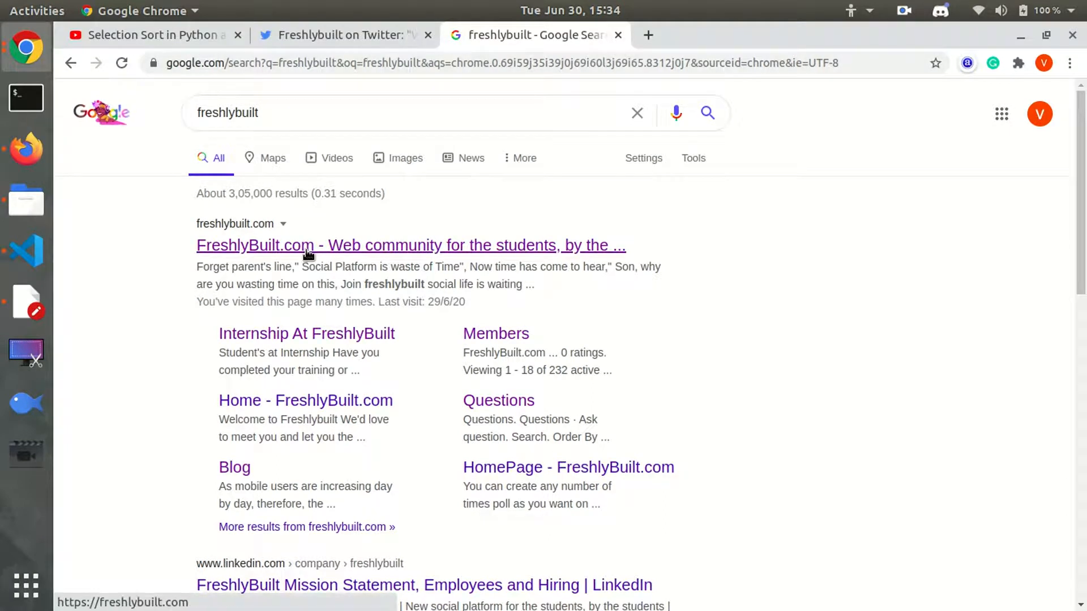
left_click(307, 252)
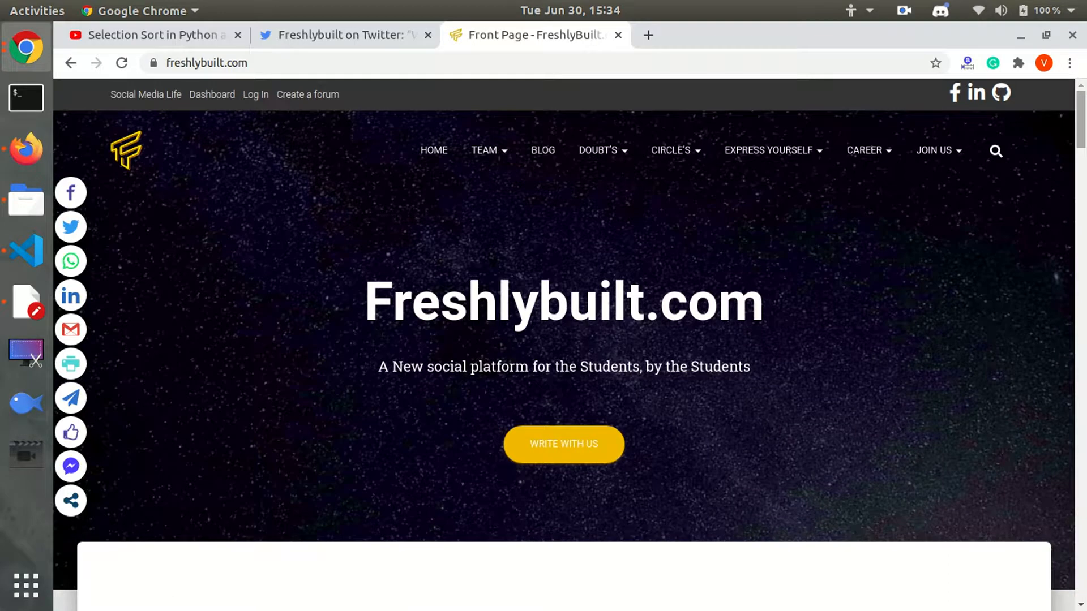
Scroll down to the Login/Signup section and choose to sign in with Google.
scroll(564, 340, "down", 8)
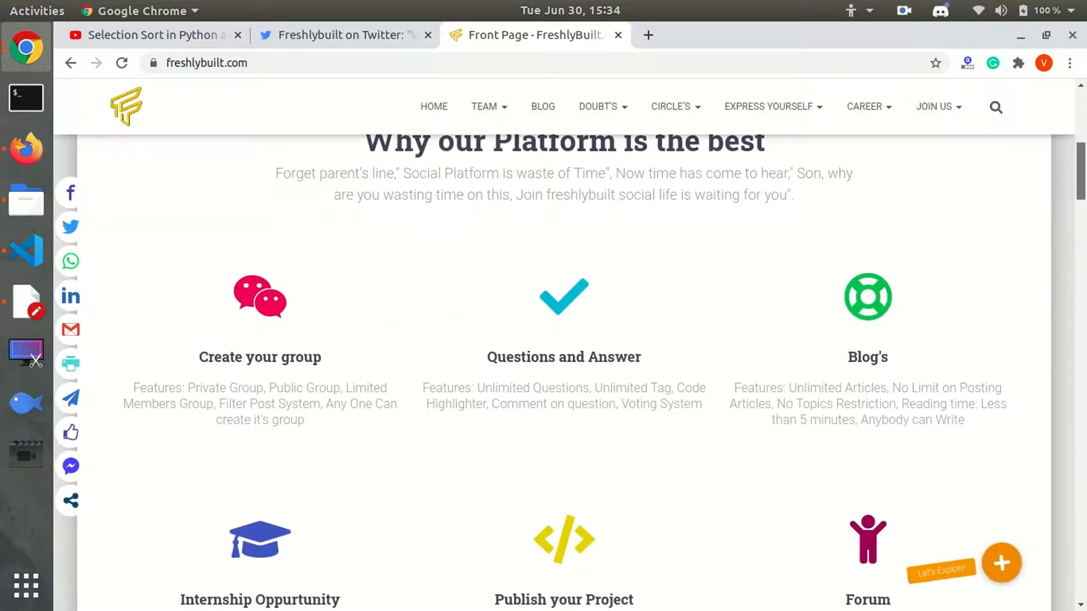
scroll(564, 339, "down", 10)
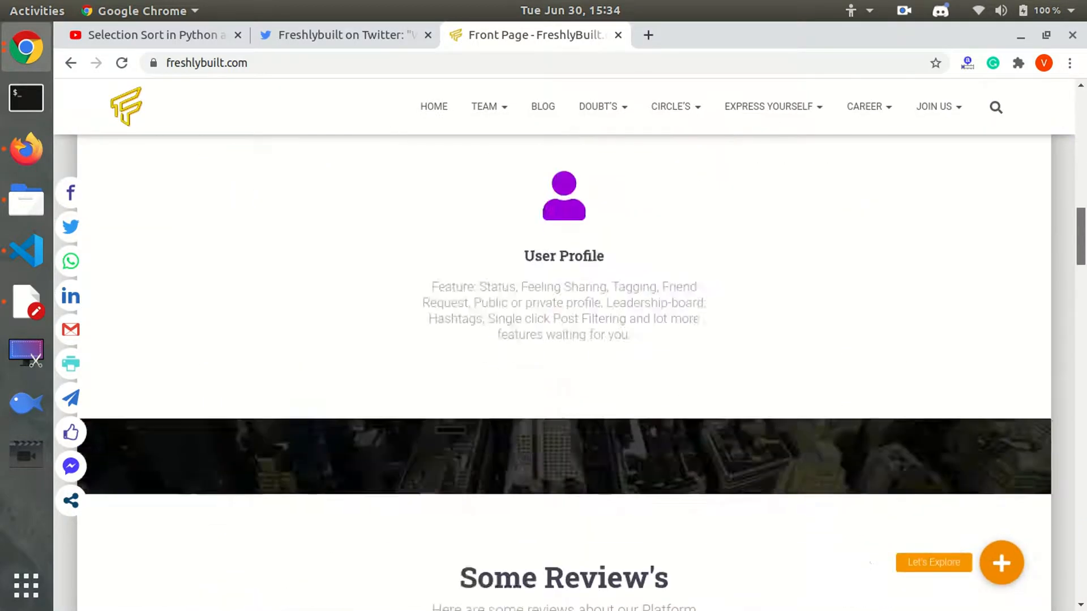
scroll(563, 339, "down", 5)
left_click_drag(1085, 349, 1084, 435)
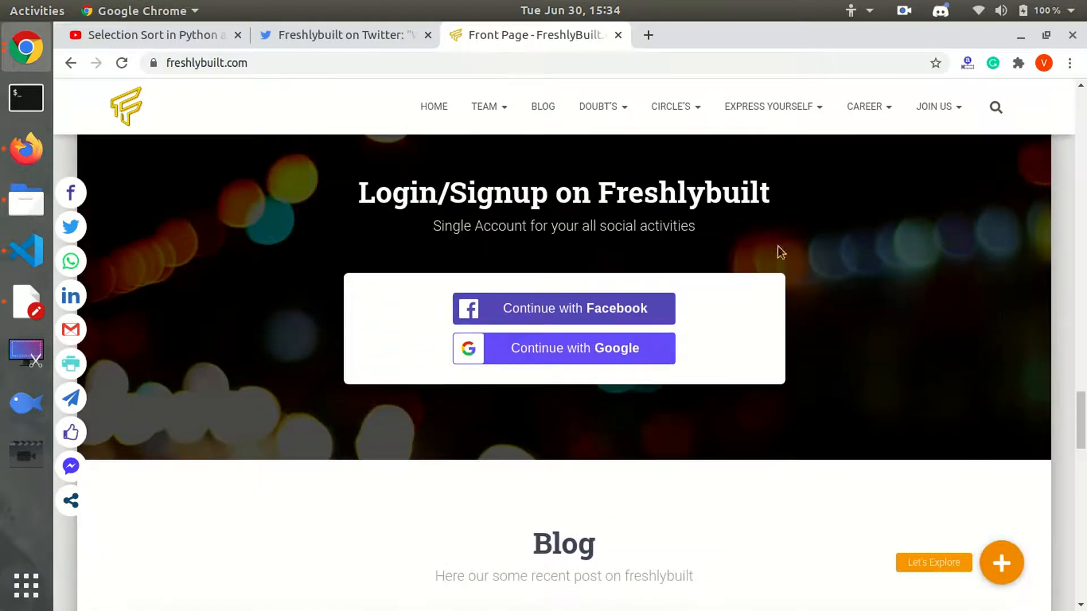
left_click(638, 359)
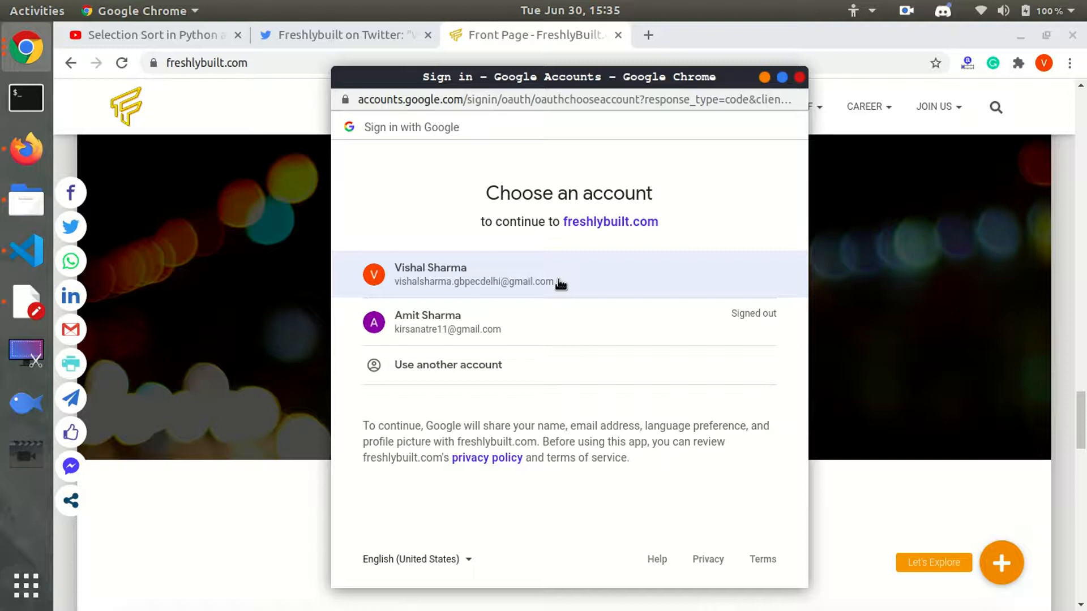
Choose the Google account to sign in to freshlybuilt.com.
left_click(560, 283)
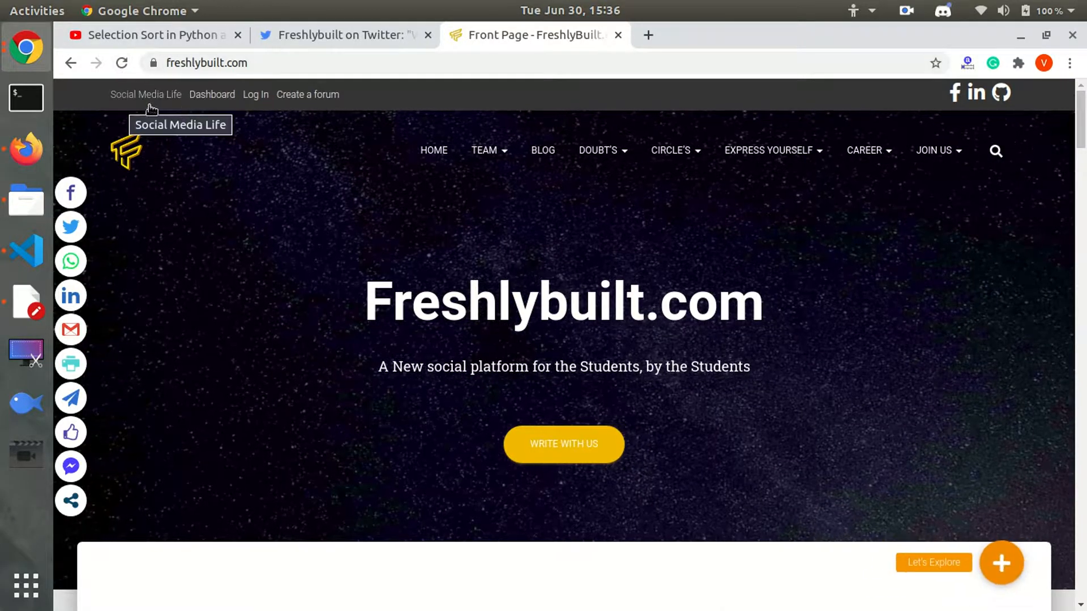
Reload the signed-in front page and go to the FreshlyBuilt.com admin Dashboard.
left_click(122, 63)
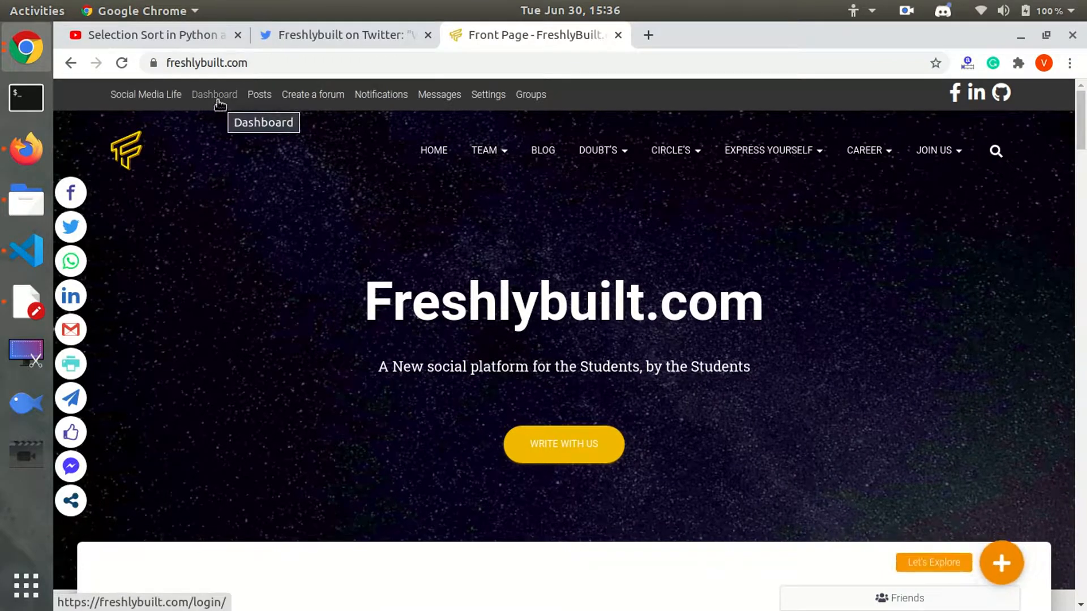
left_click(219, 102)
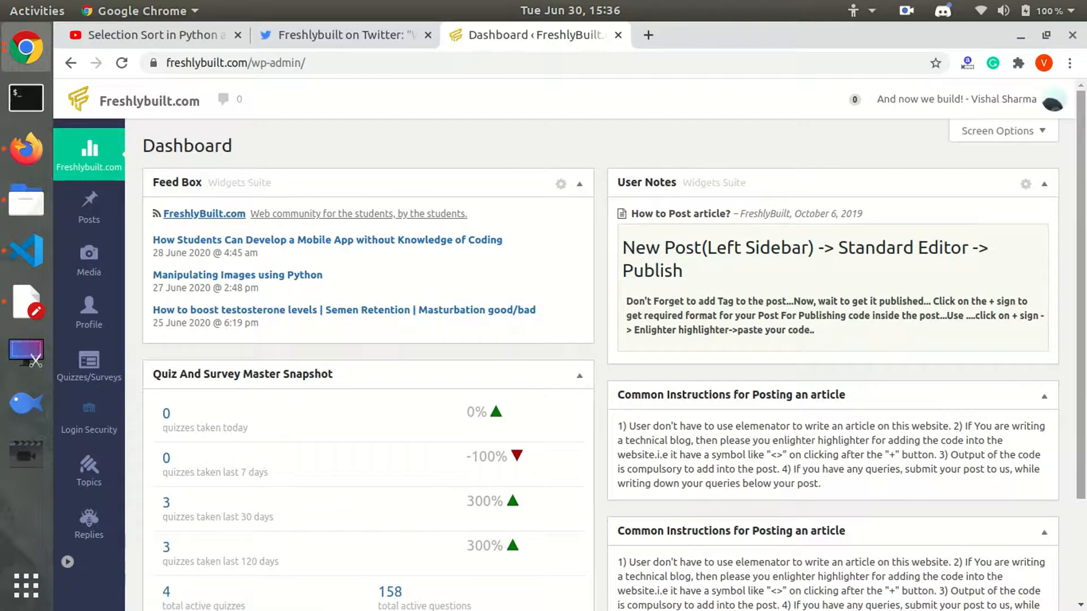
mouse_move(1082, 96)
left_mouse_down()
mouse_move(1082, 201)
mouse_move(1082, 82)
left_mouse_up()
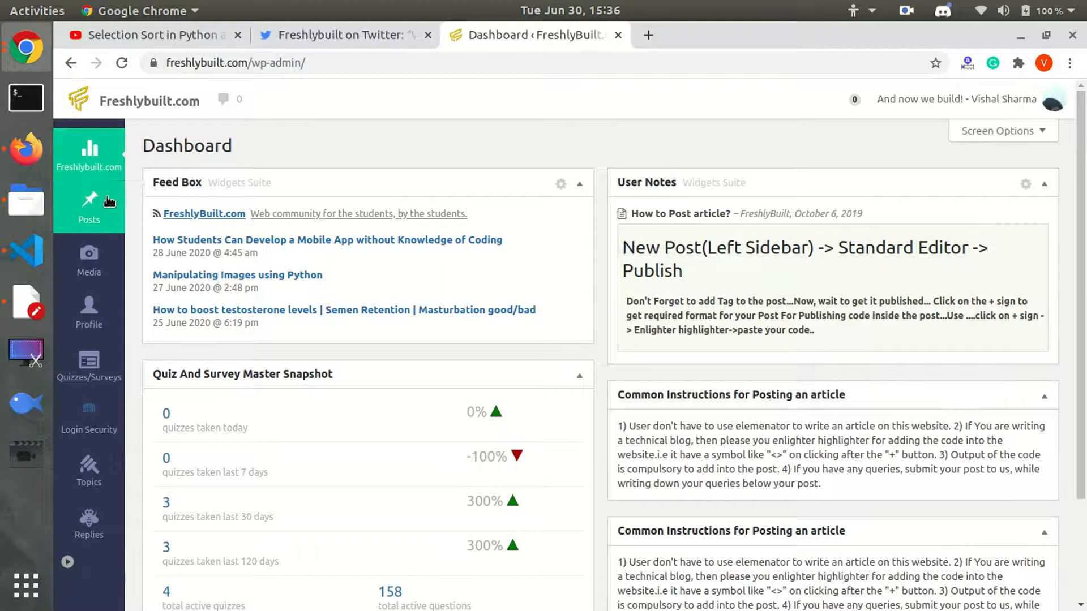
mouse_move(107, 198)
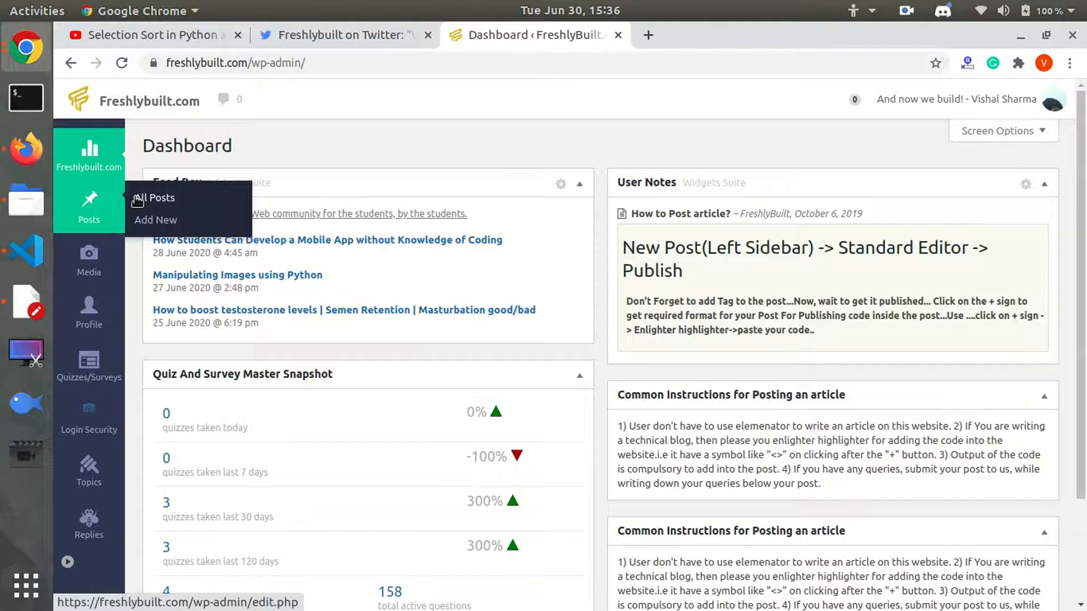
Create a new post titled 'test-1' in the standard block editor.
left_click(152, 220)
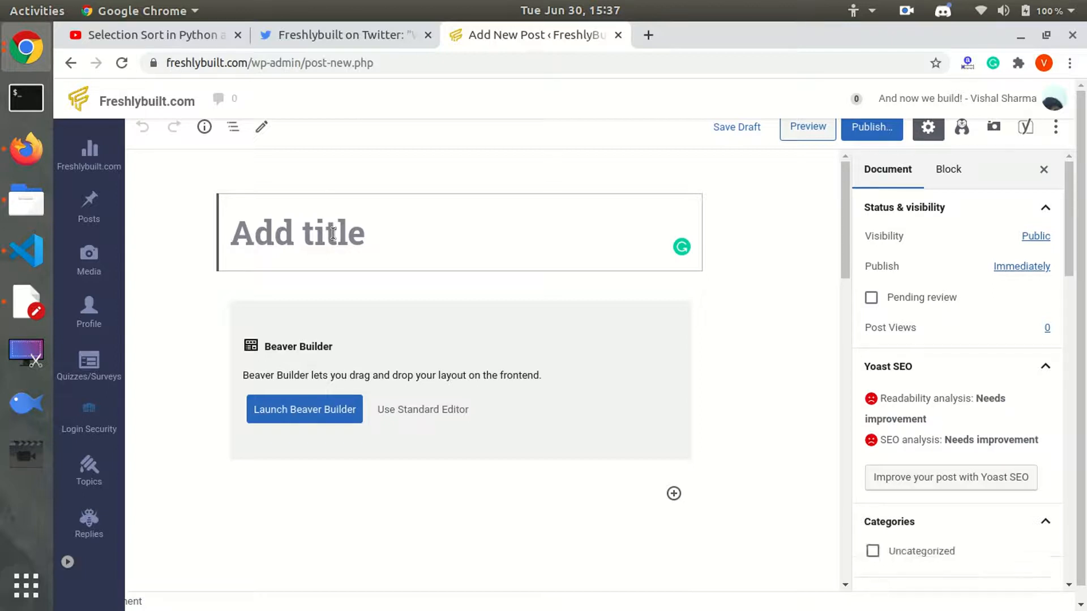
type("test")
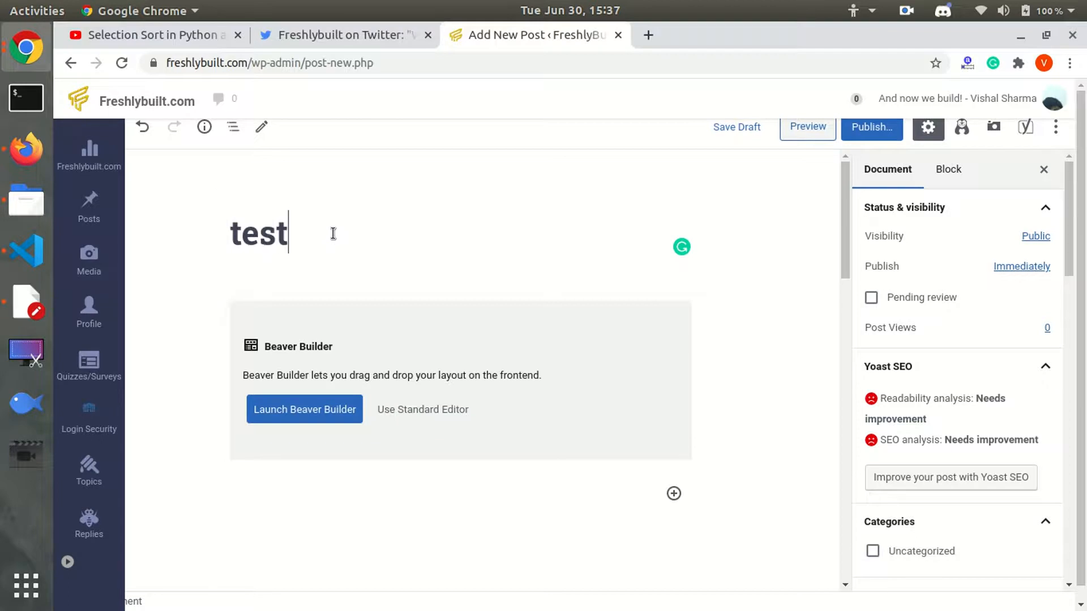
type("-1")
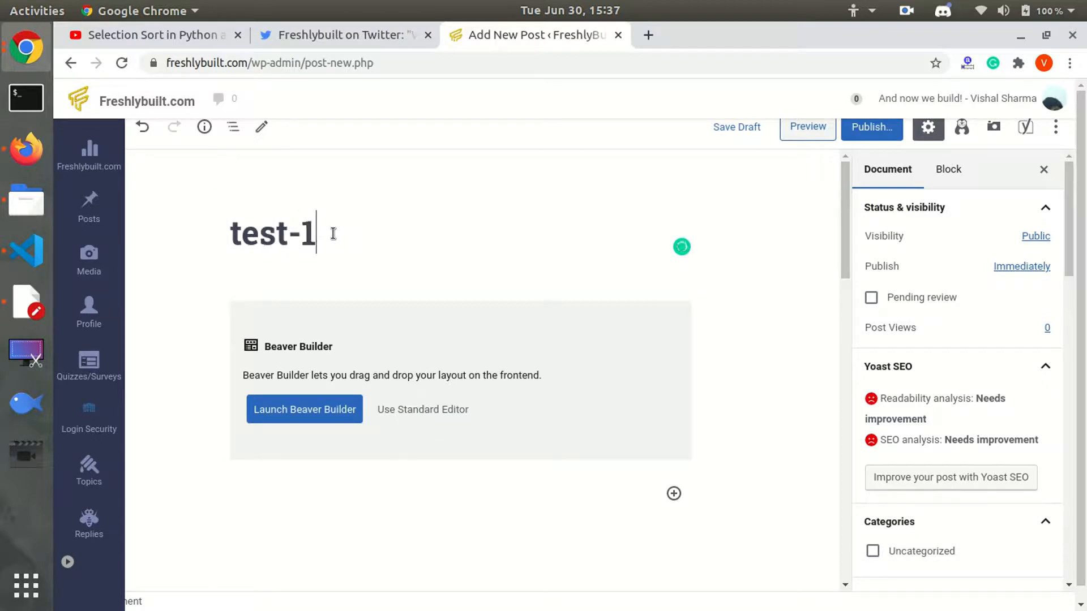
left_click(406, 419)
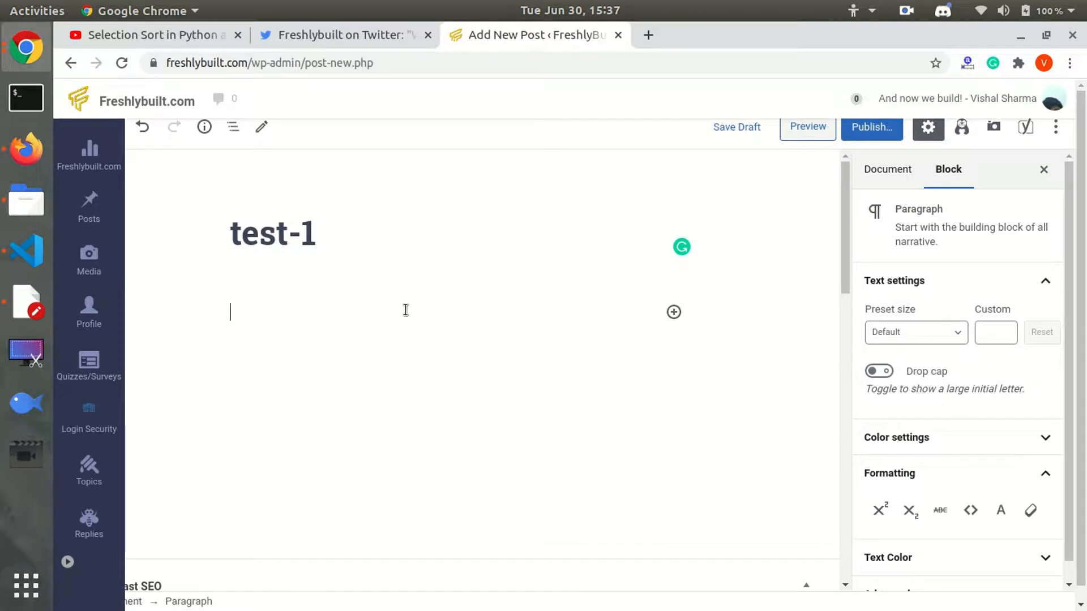
Write 'Hello world....How are you?' and make 'How are you' bold italic.
type("Hello world....How are you?")
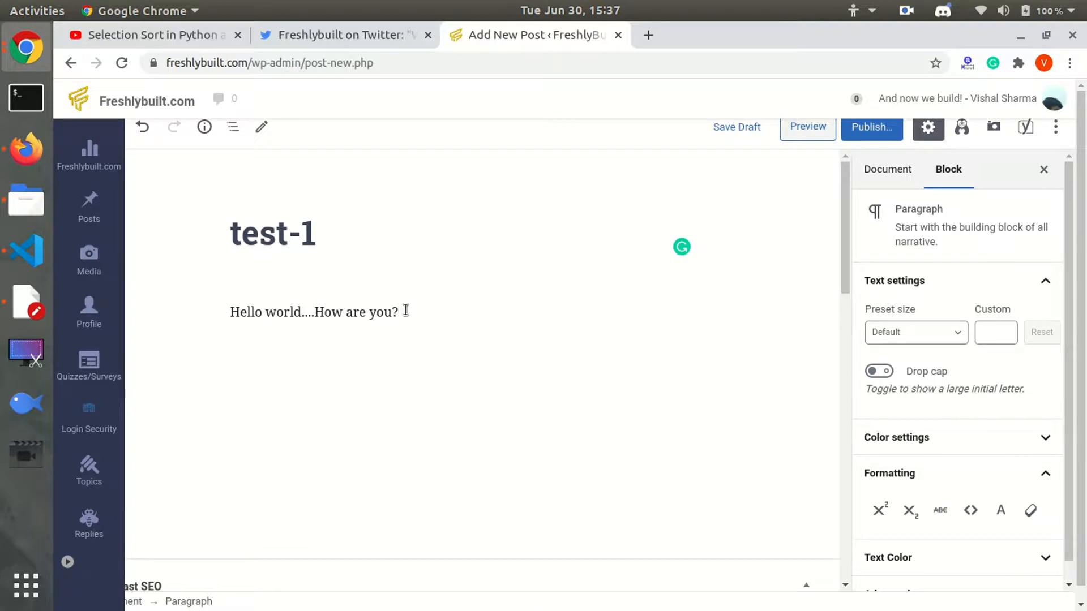
key("Return")
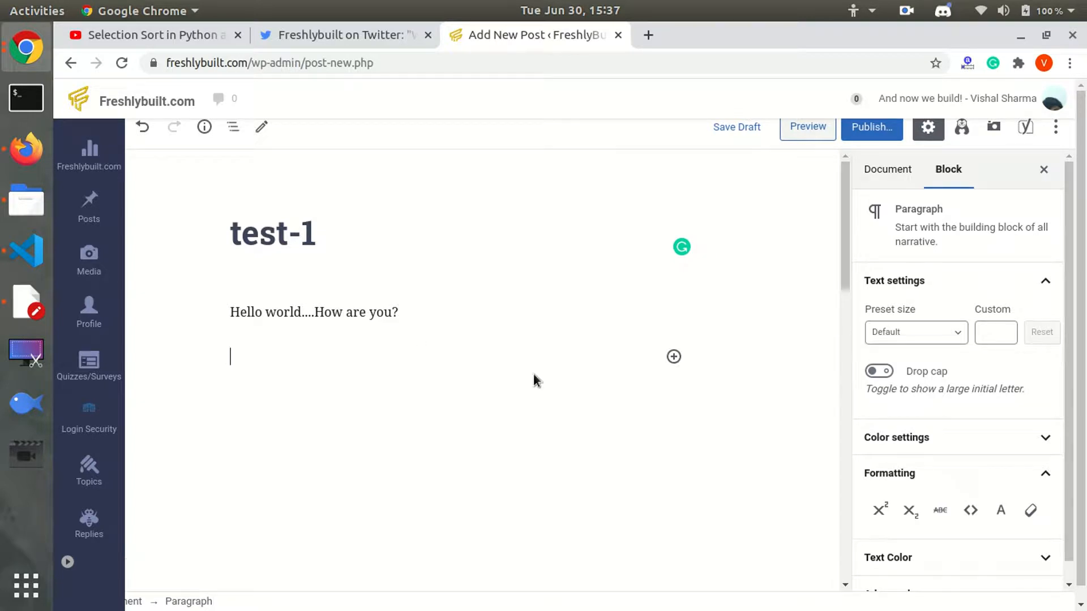
left_click(422, 309)
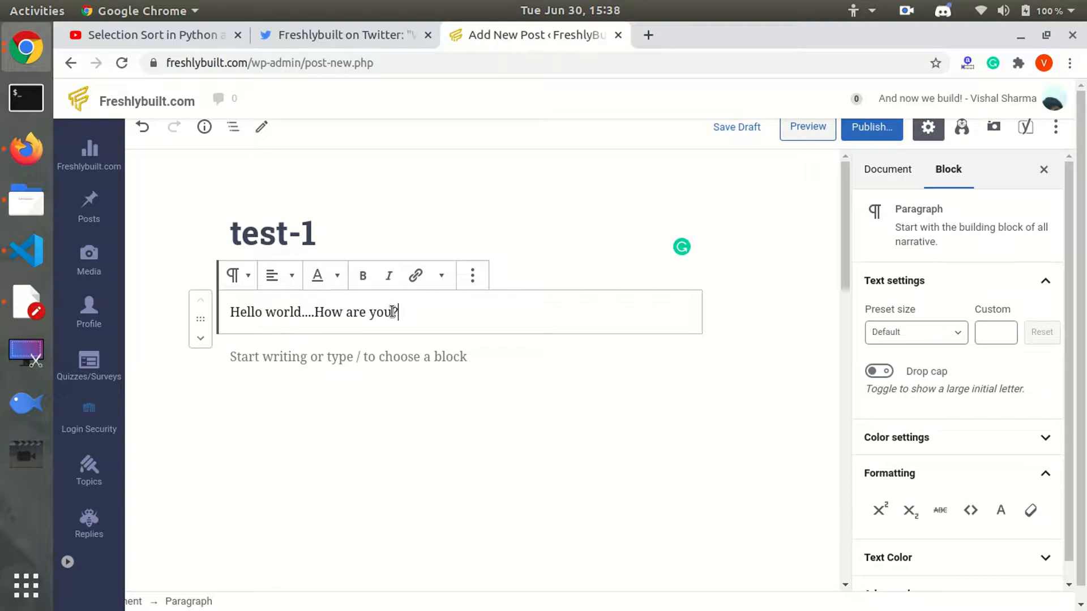
left_click_drag(392, 312, 318, 309)
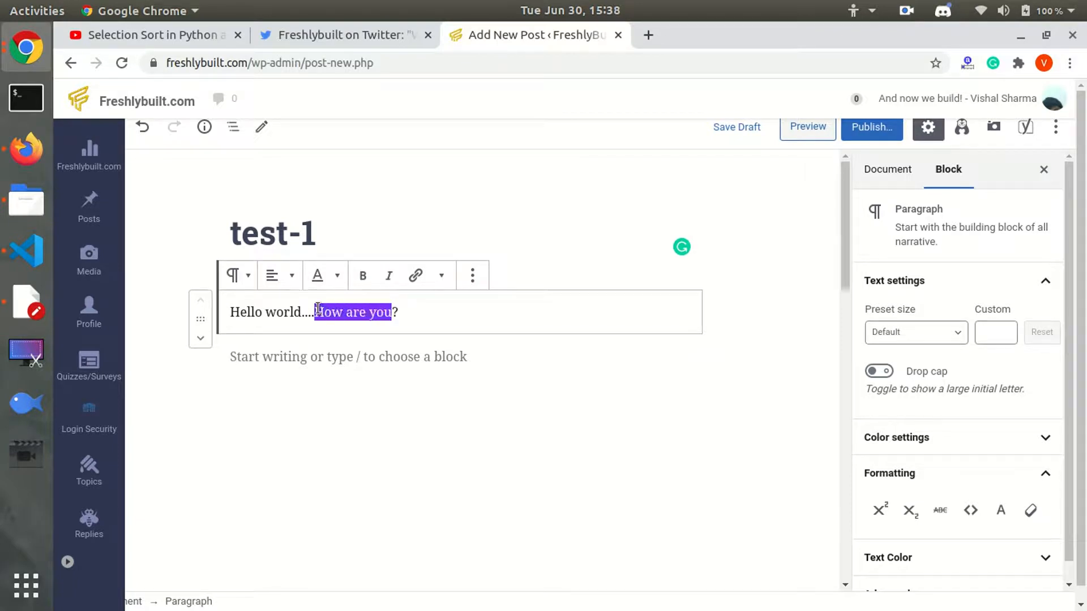
left_click(386, 276)
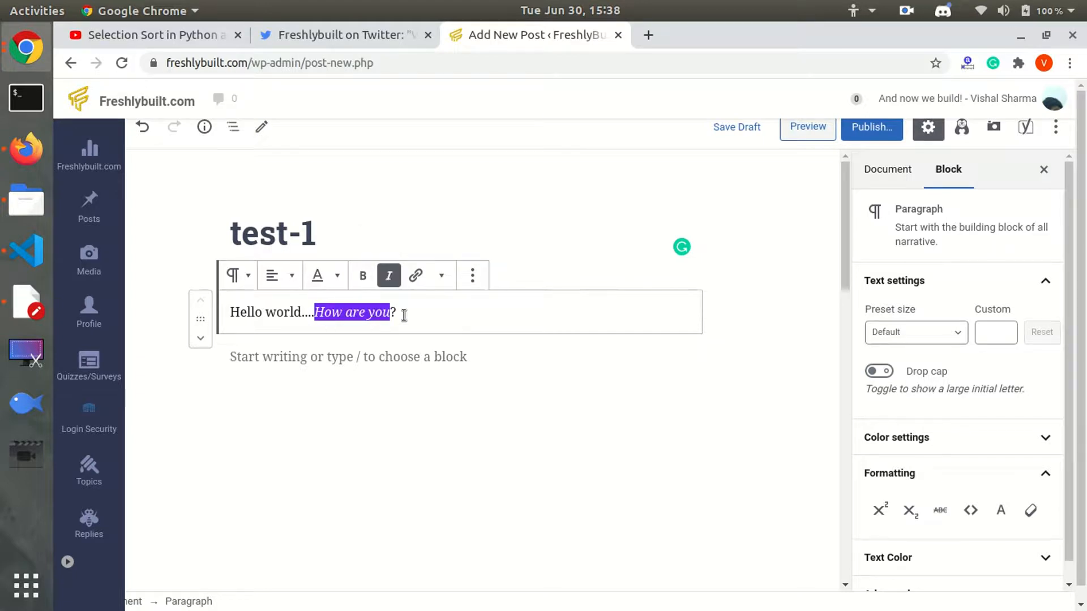
left_click(373, 279)
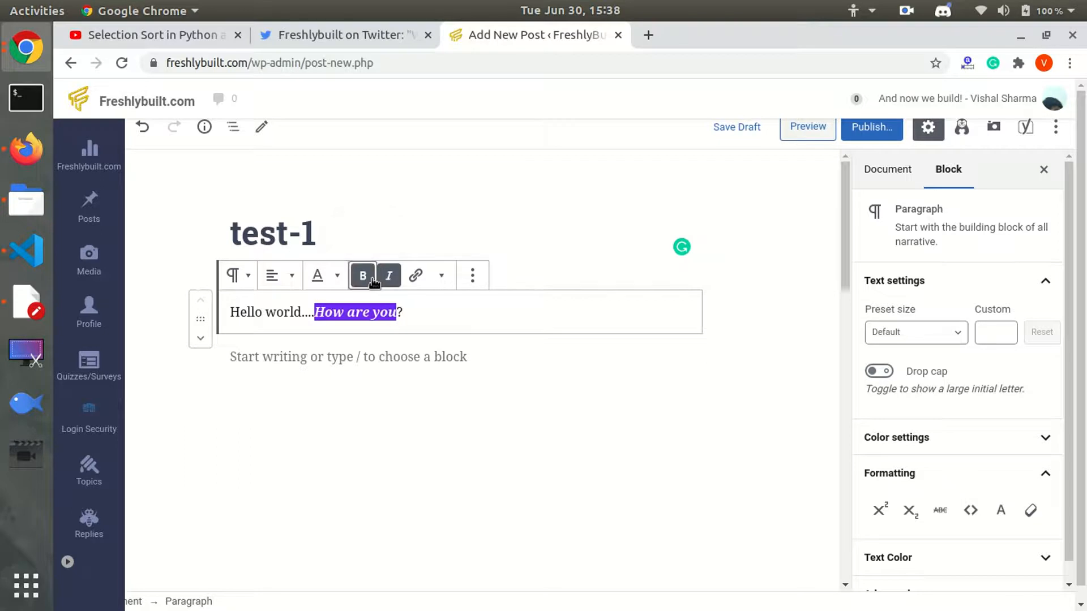
left_click(417, 275)
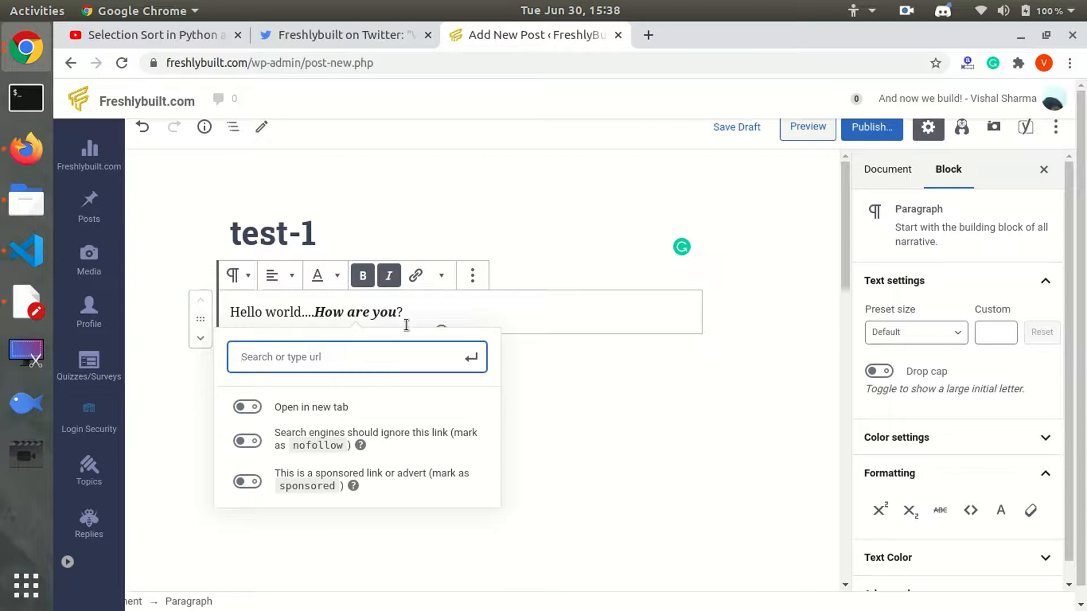
left_click(484, 304)
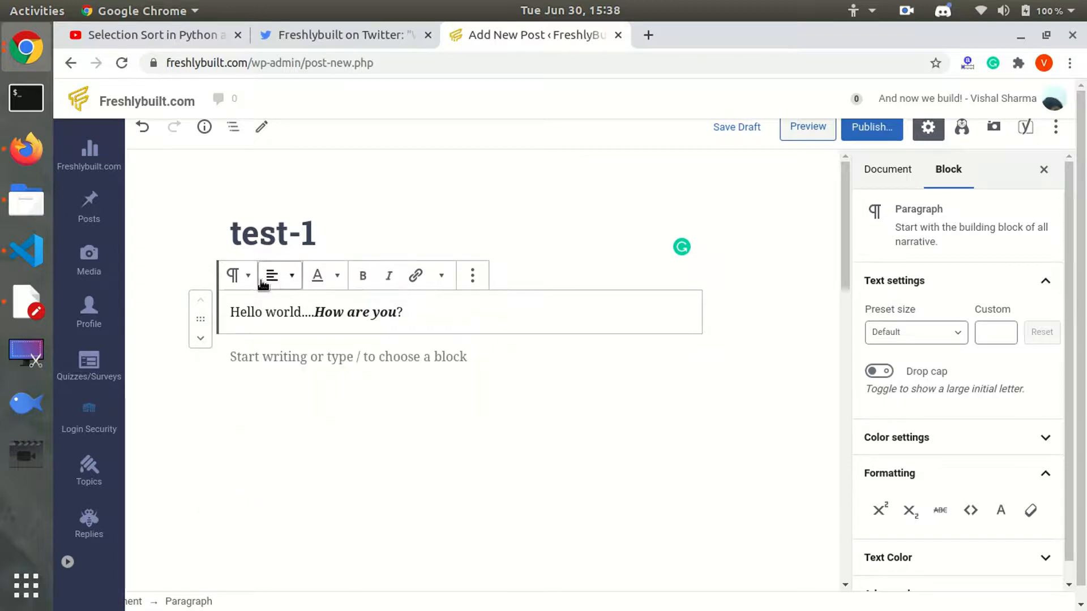
left_click(333, 354)
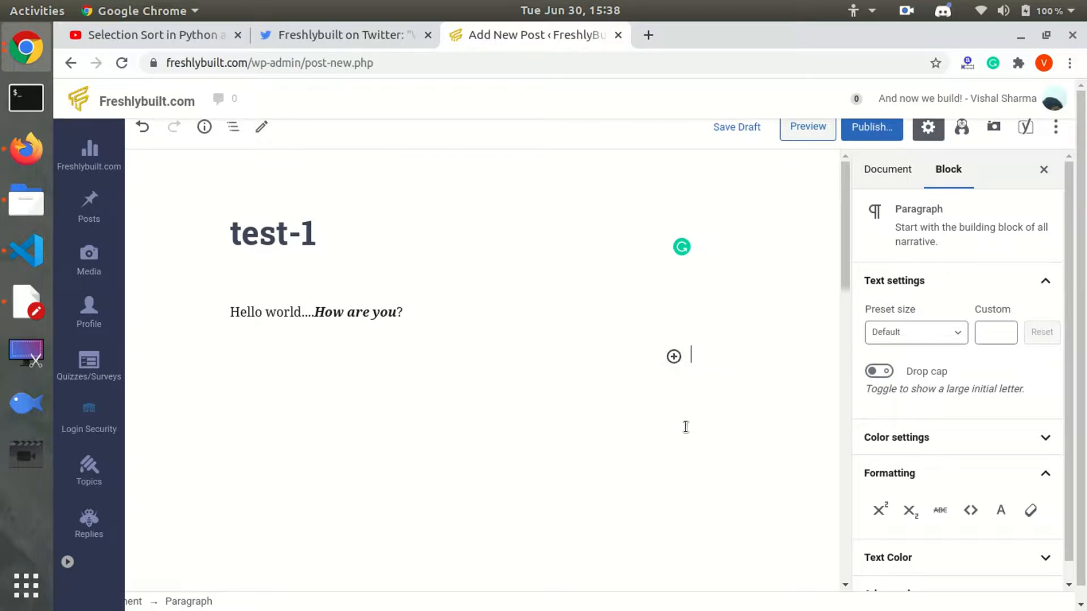
Insert a YouTube embed block by searching 'yo' in the block inserter.
left_click(673, 357)
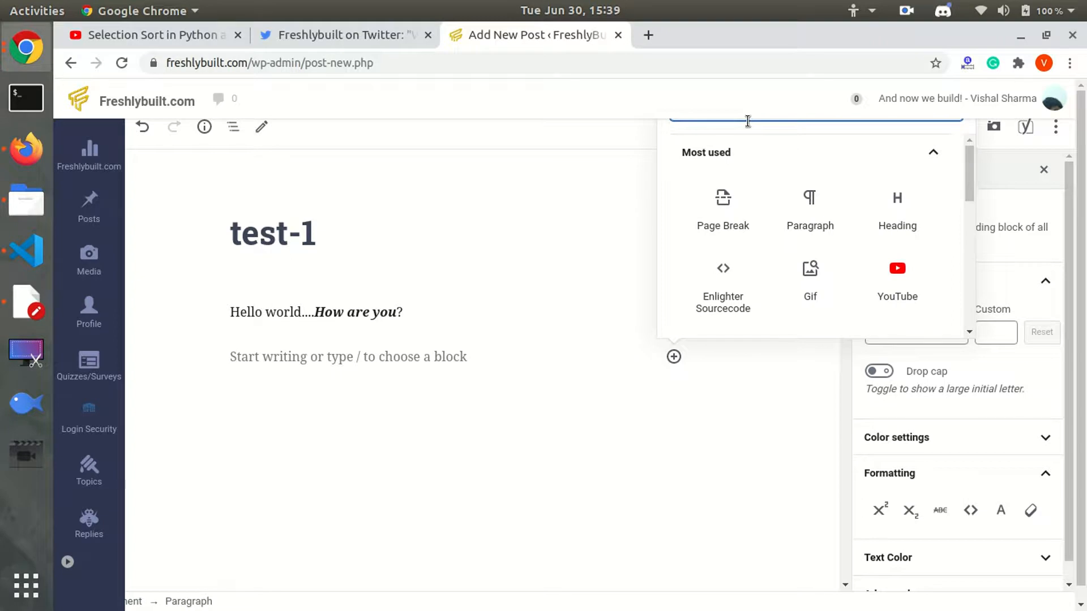
type("yo")
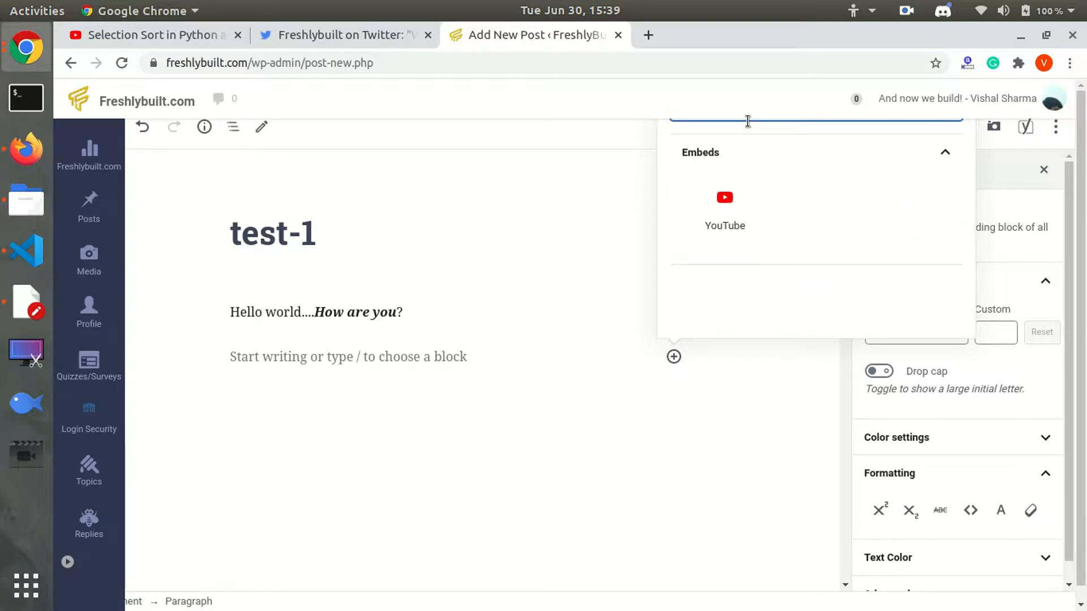
left_click(732, 202)
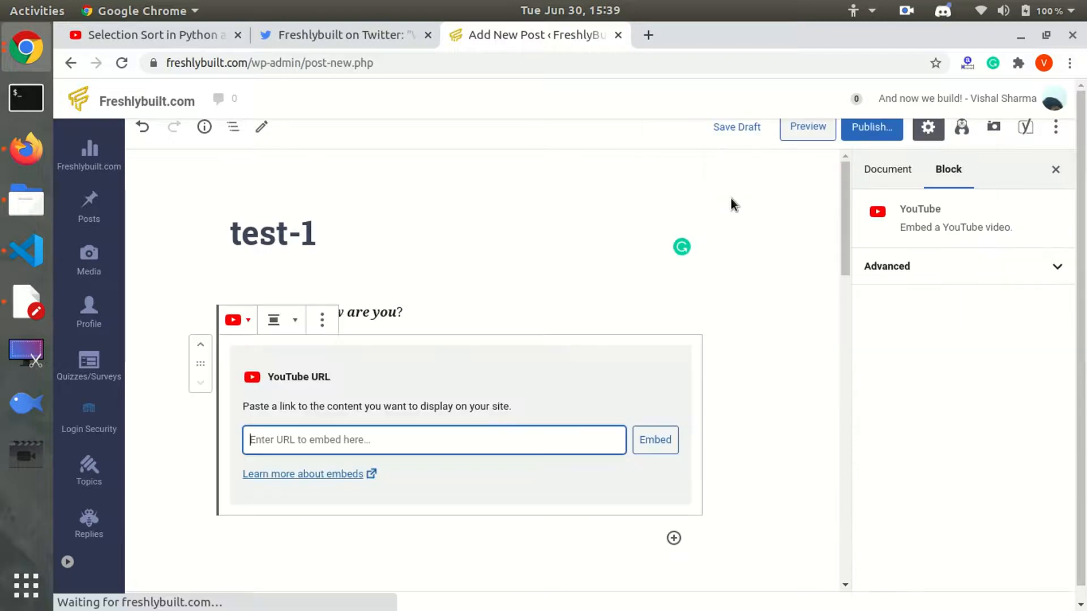
Embed the copied Selection Sort in Python video URL and add an empty paragraph below.
left_click(175, 42)
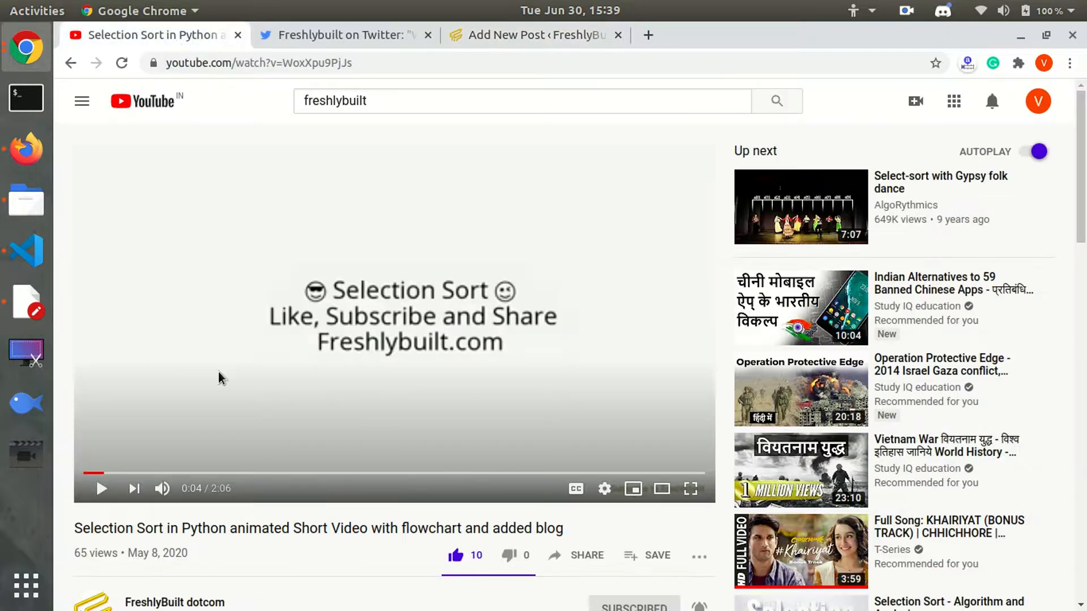
left_click(360, 60)
key("ctrl+c")
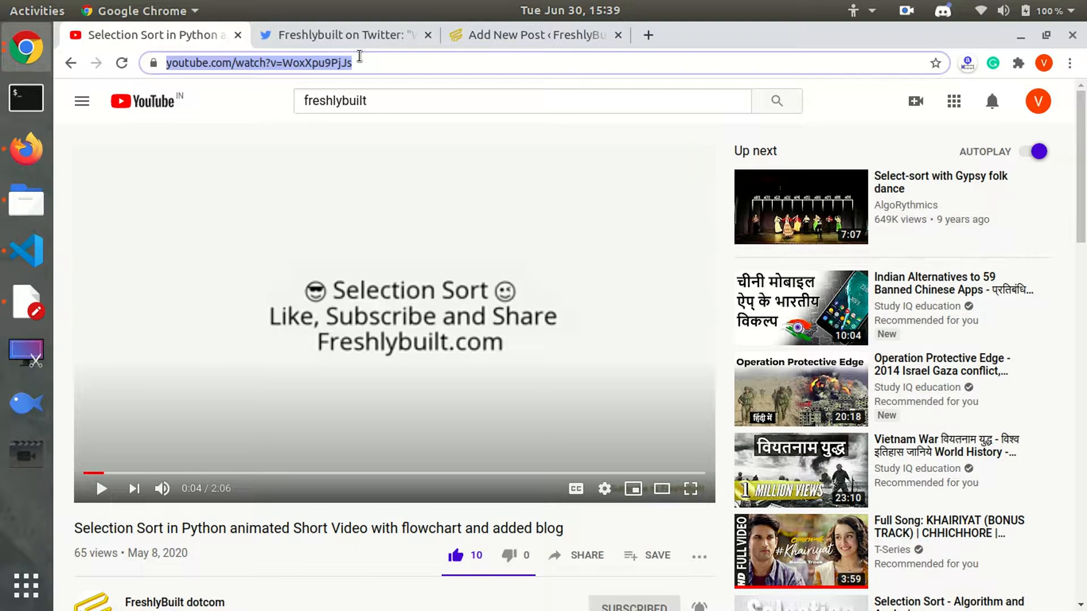
left_click(508, 28)
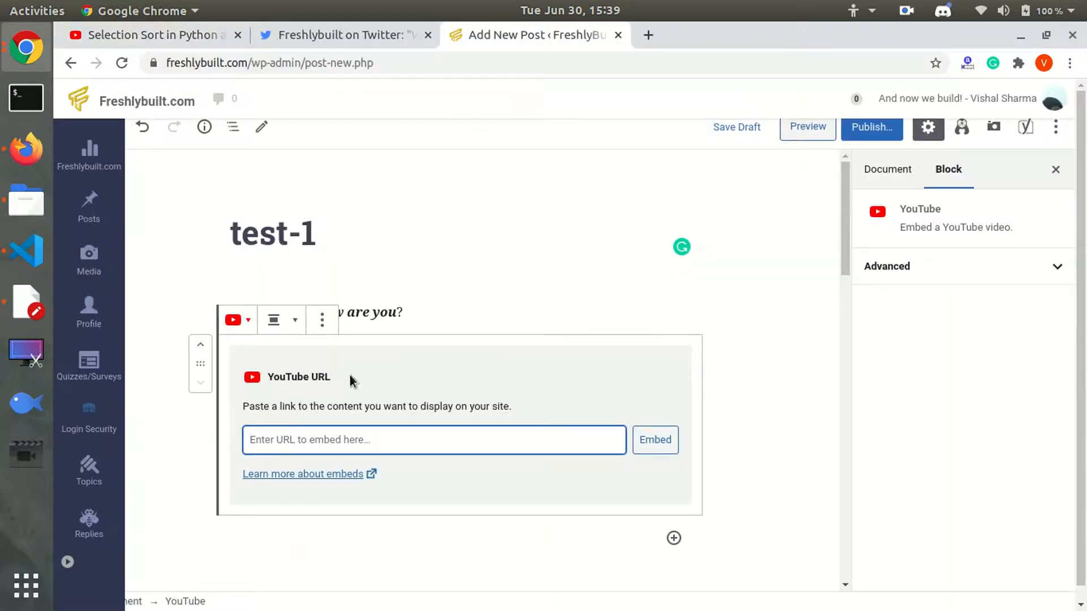
key("ctrl+v")
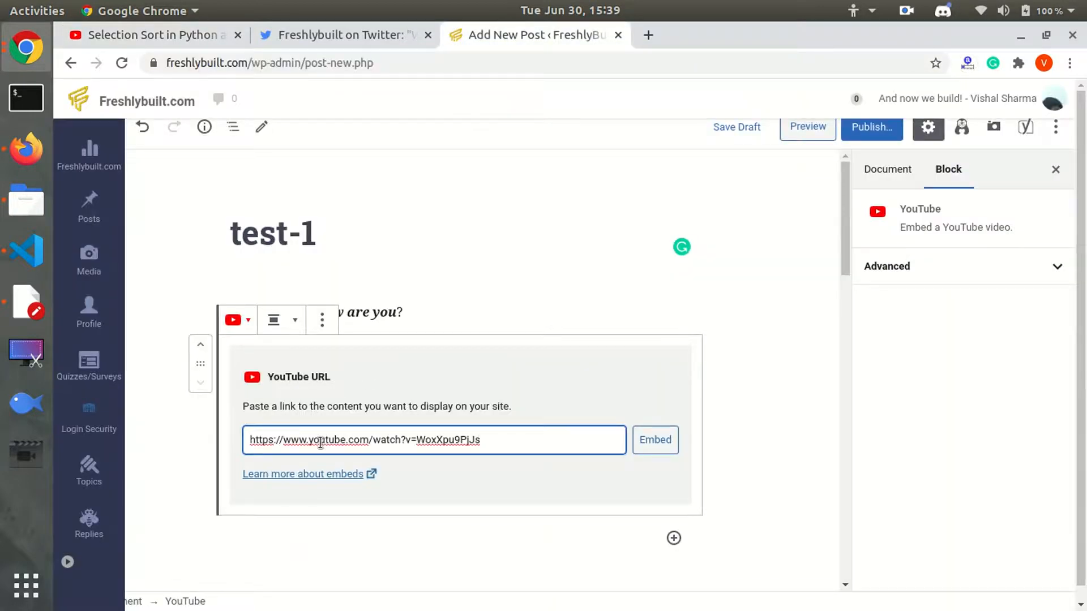
left_click(652, 452)
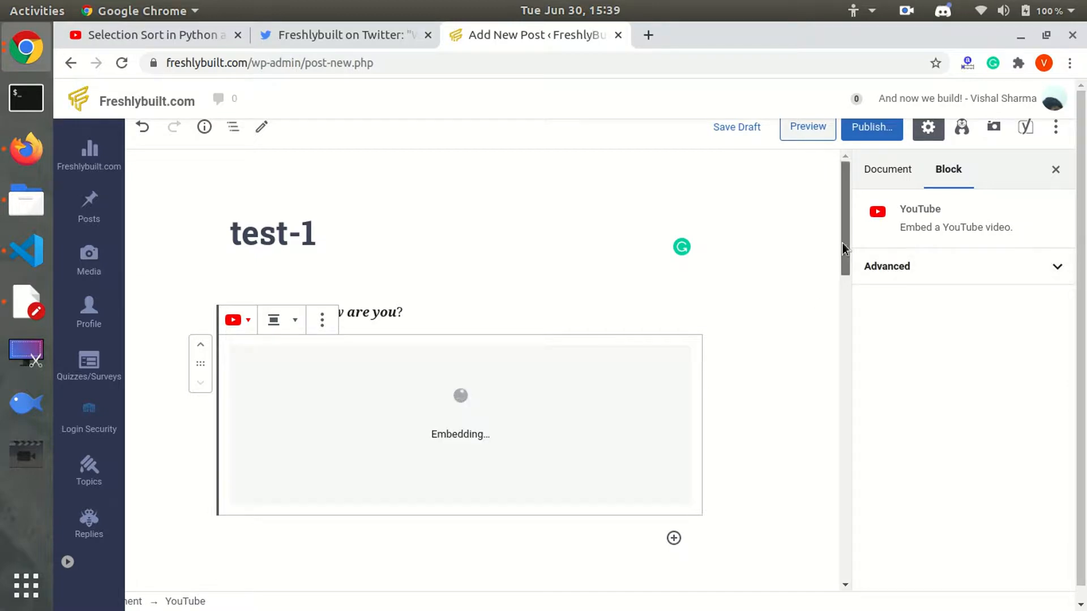
left_click_drag(843, 243, 844, 275)
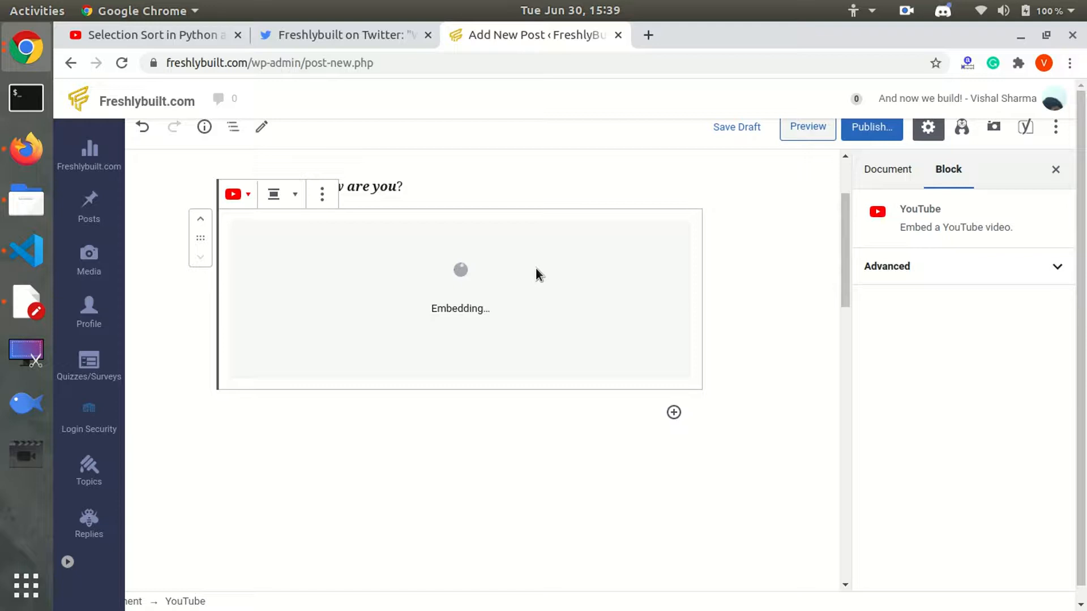
left_click(472, 421)
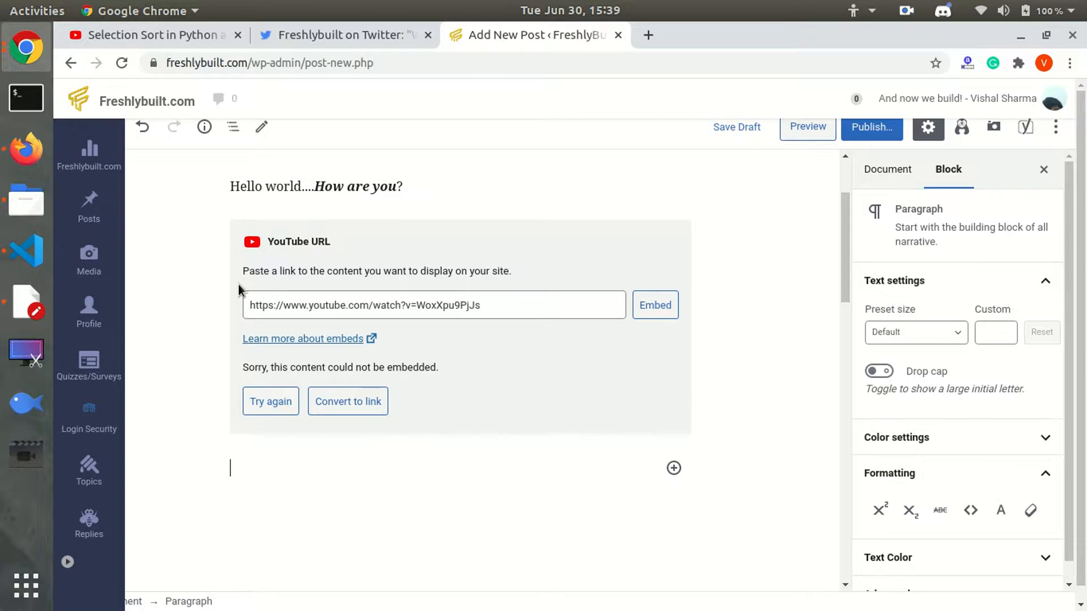
left_click(238, 374)
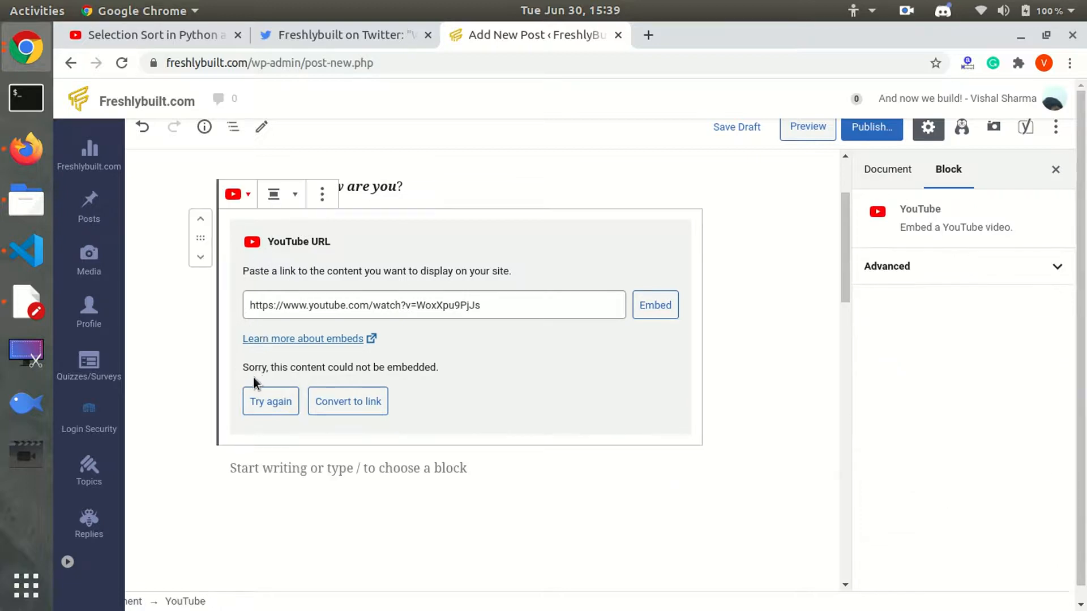
left_click(302, 471)
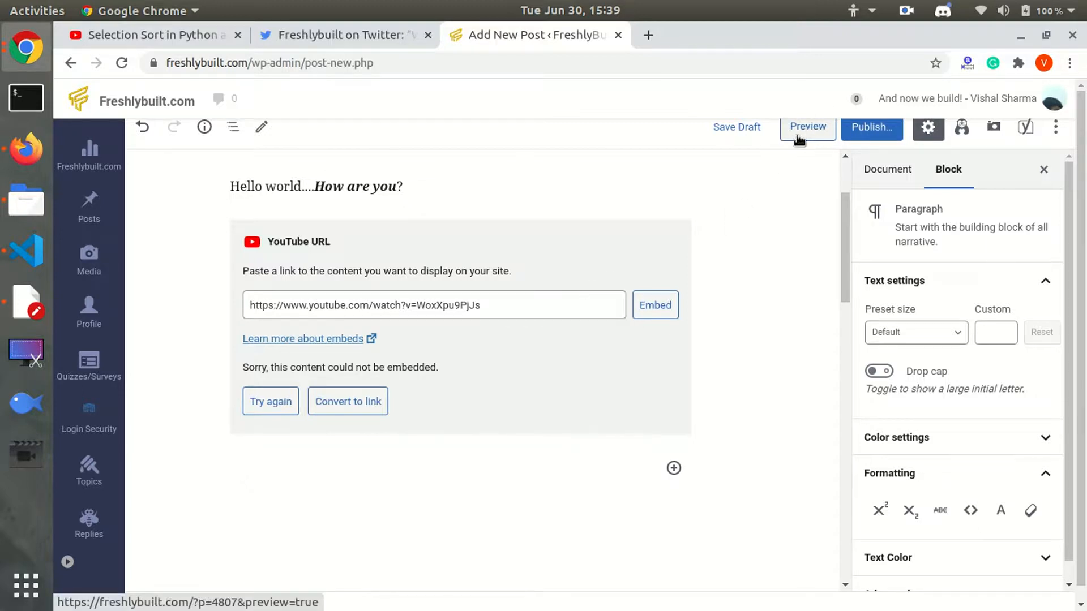
Preview the test-1 post in a new tab.
left_click(815, 138)
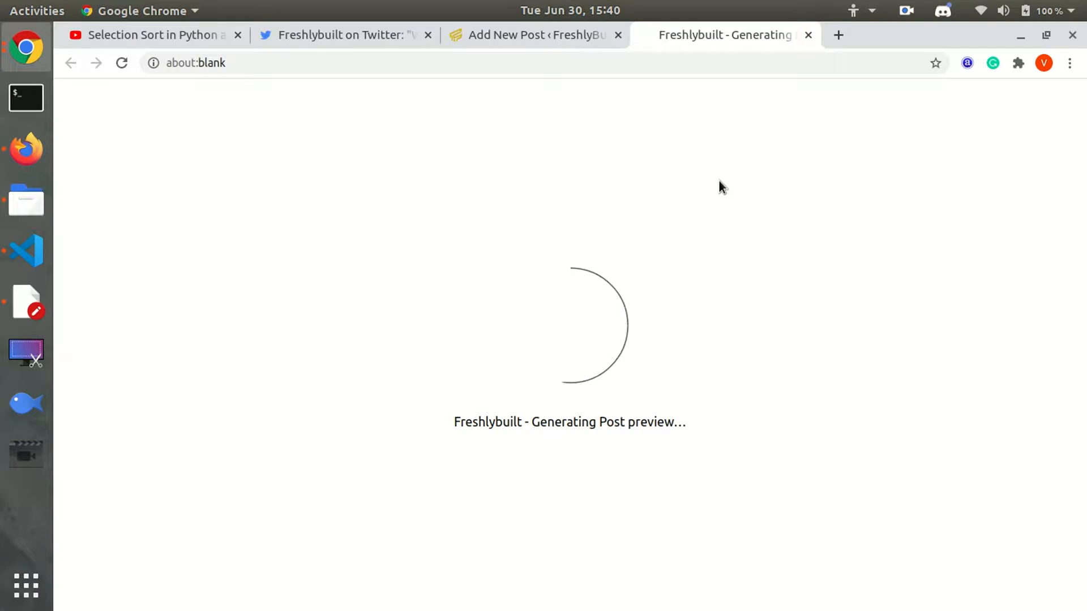
Type 'heading' in the empty paragraph and turn it into an H3 heading.
left_click(524, 45)
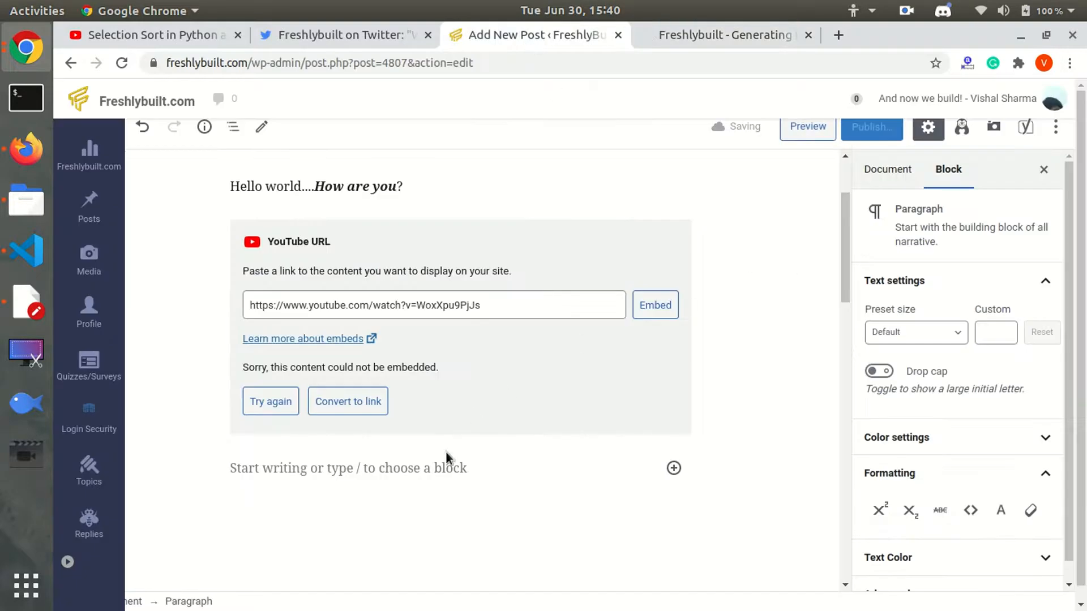
left_click(429, 468)
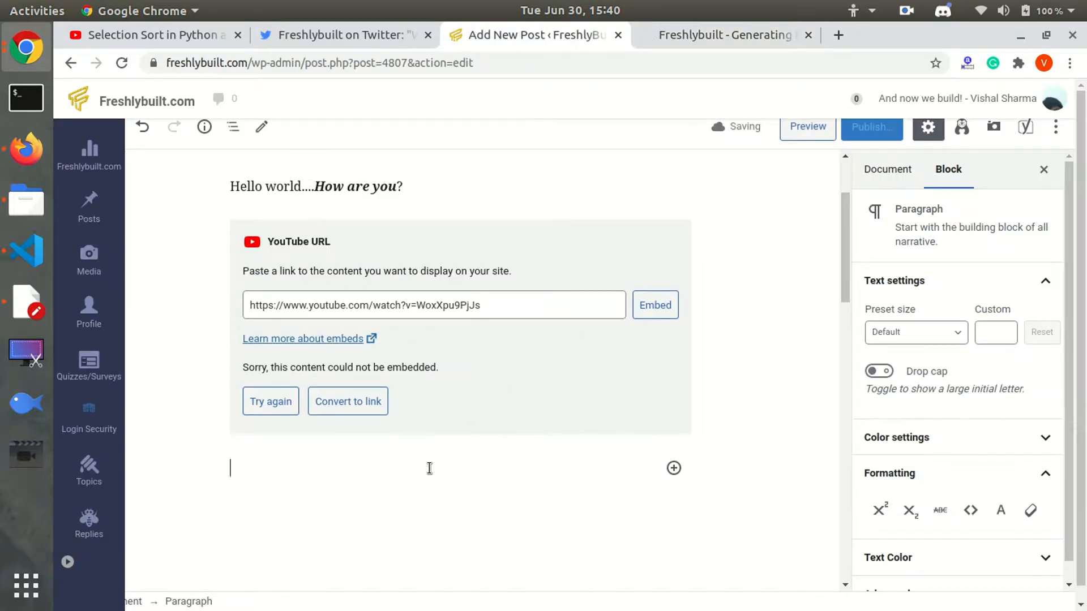
type("heading")
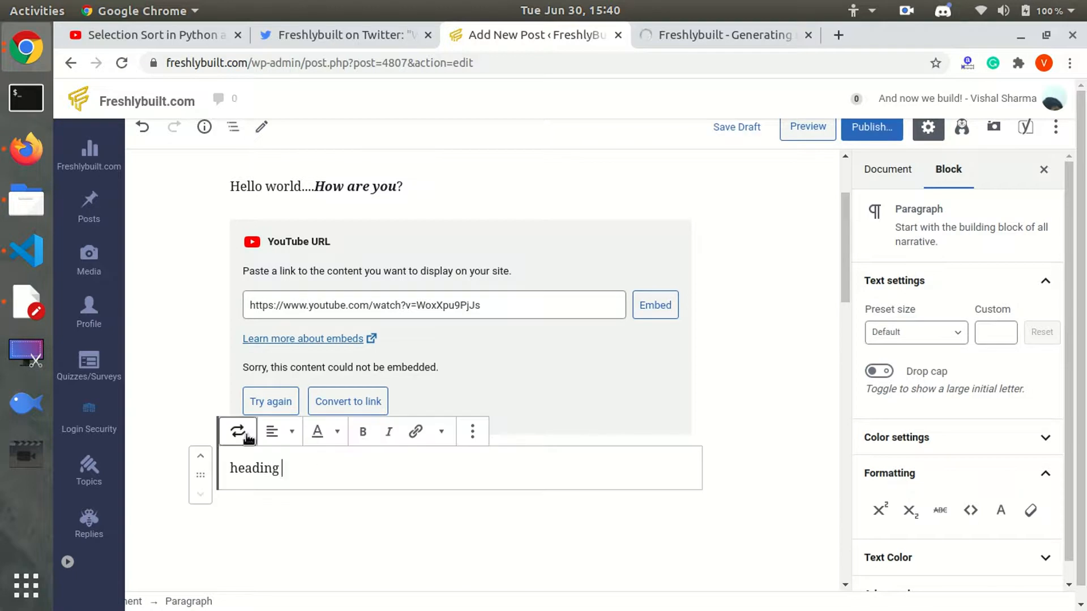
left_click(246, 437)
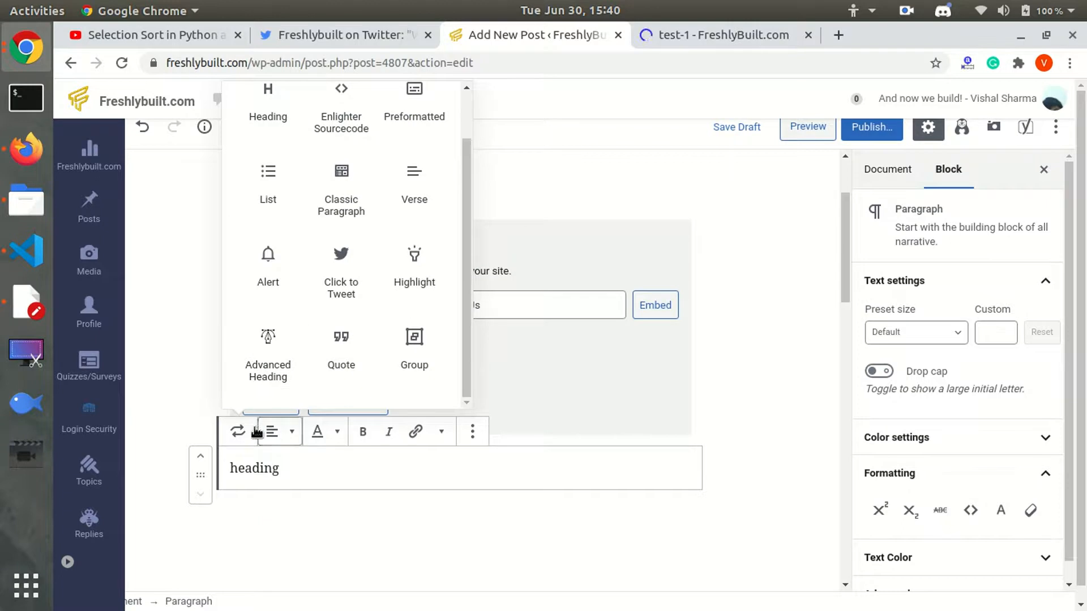
left_click(302, 474)
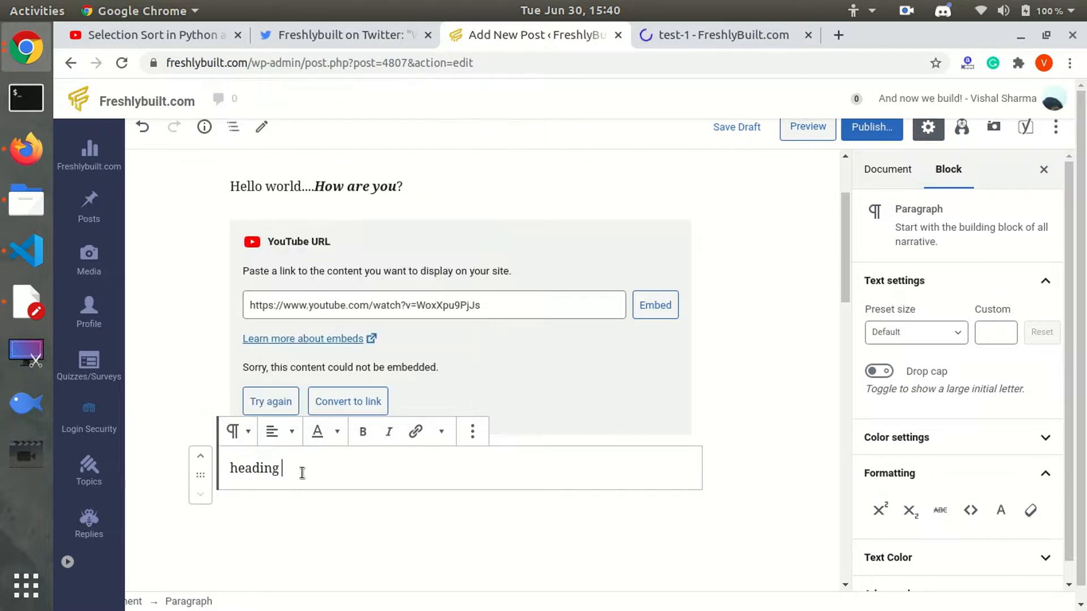
left_click(246, 437)
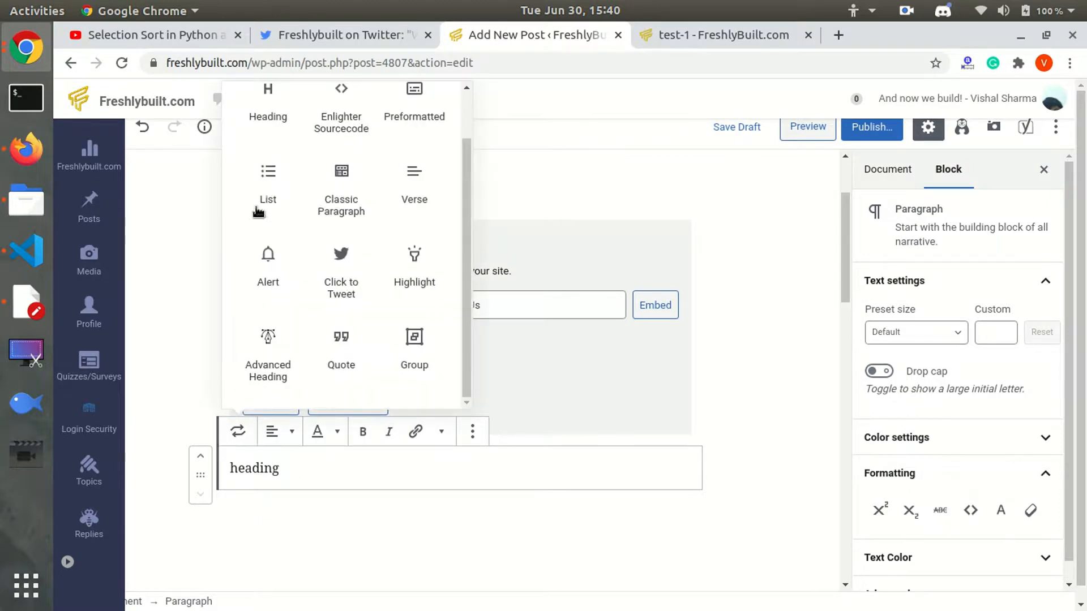
left_click(262, 100)
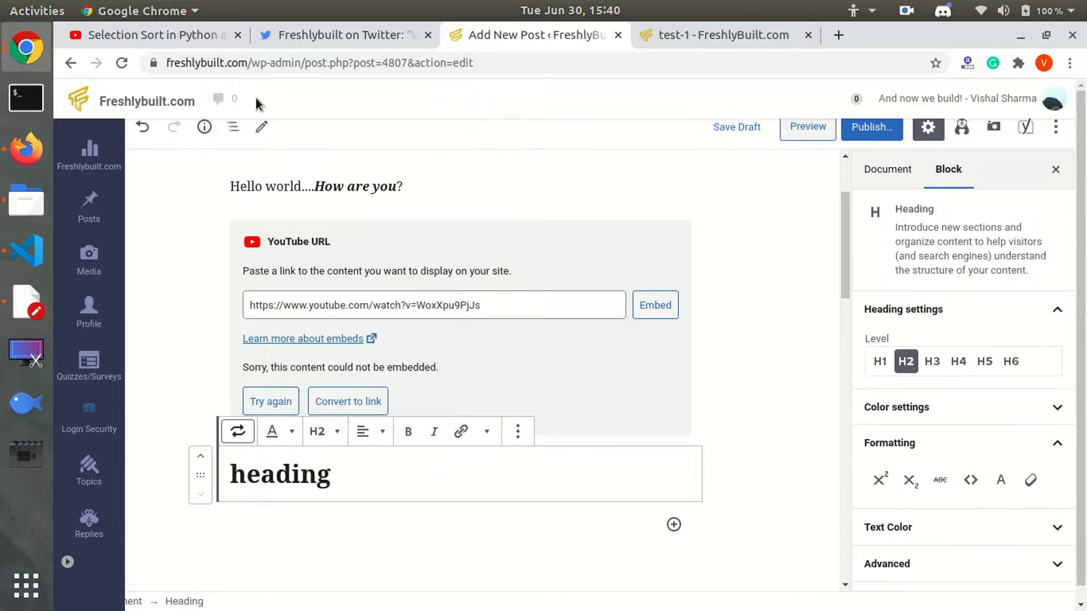
left_click(333, 445)
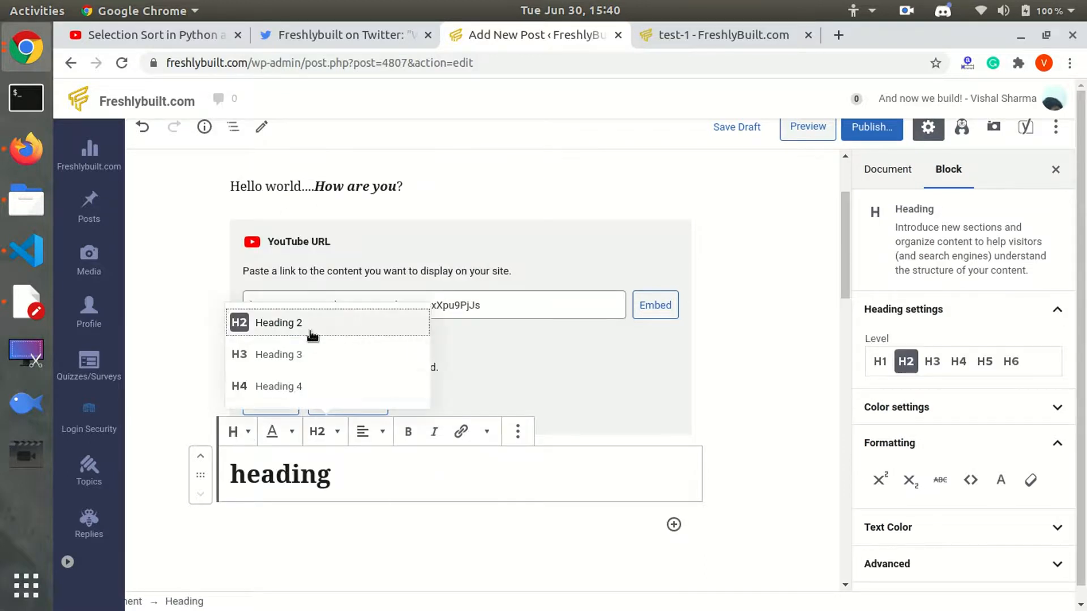
left_click(291, 354)
left_click(365, 475)
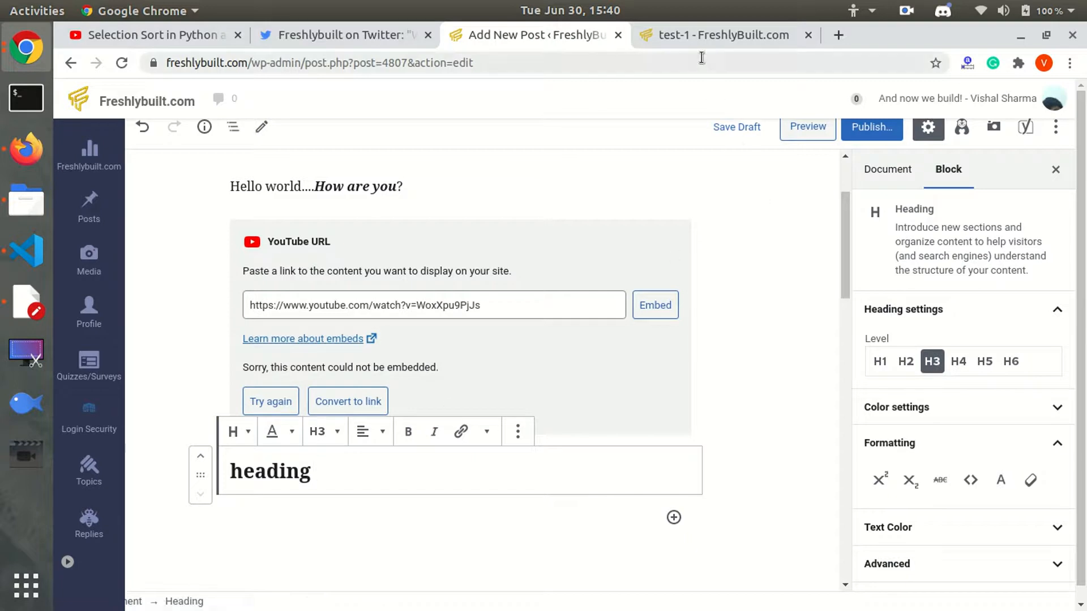
In the preview, check the bold-italic greeting and play then pause the Selection Sort video.
left_click(696, 37)
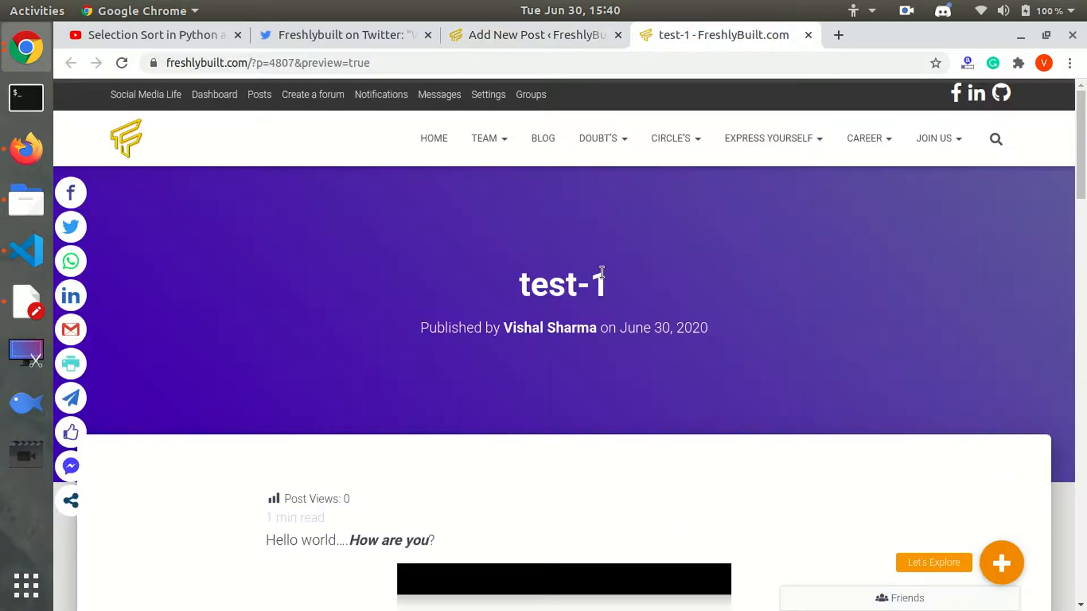
scroll(564, 368, "down", 5)
left_click_drag(1080, 206, 1080, 203)
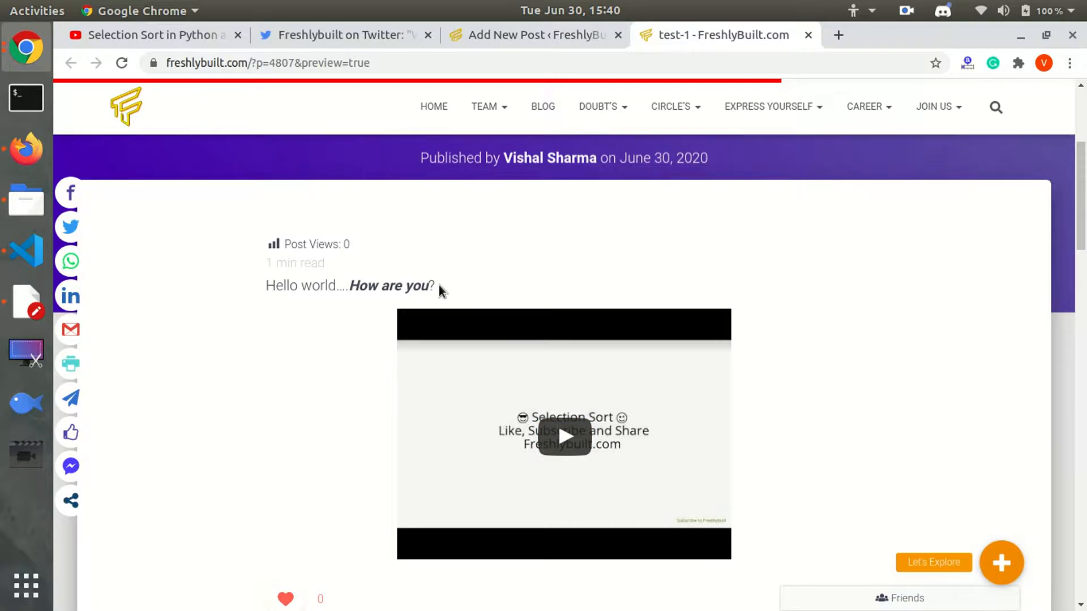
left_click_drag(435, 285, 249, 289)
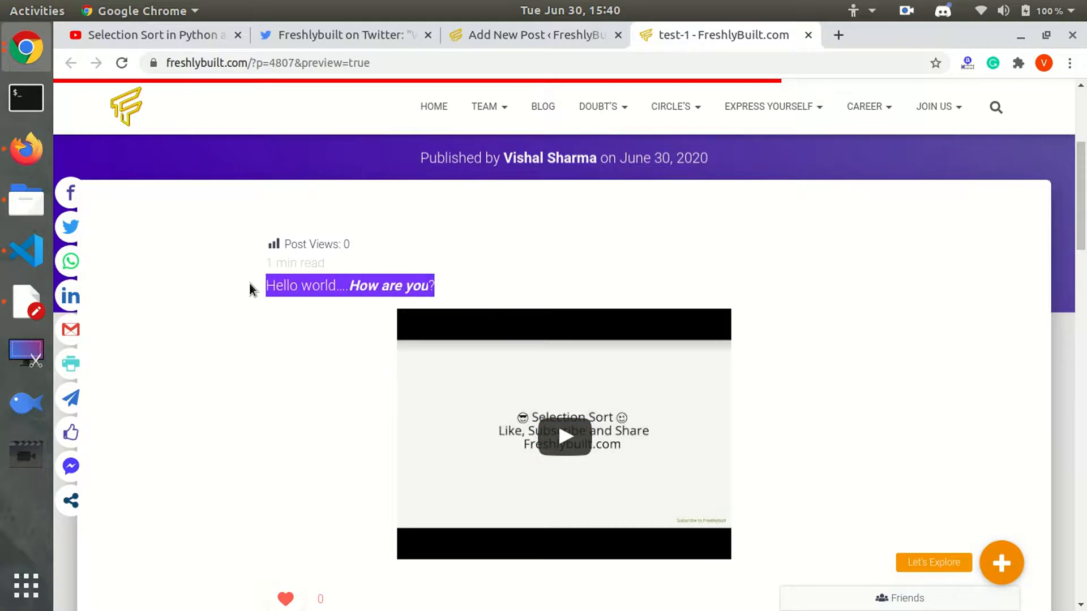
left_click_drag(348, 284, 427, 283)
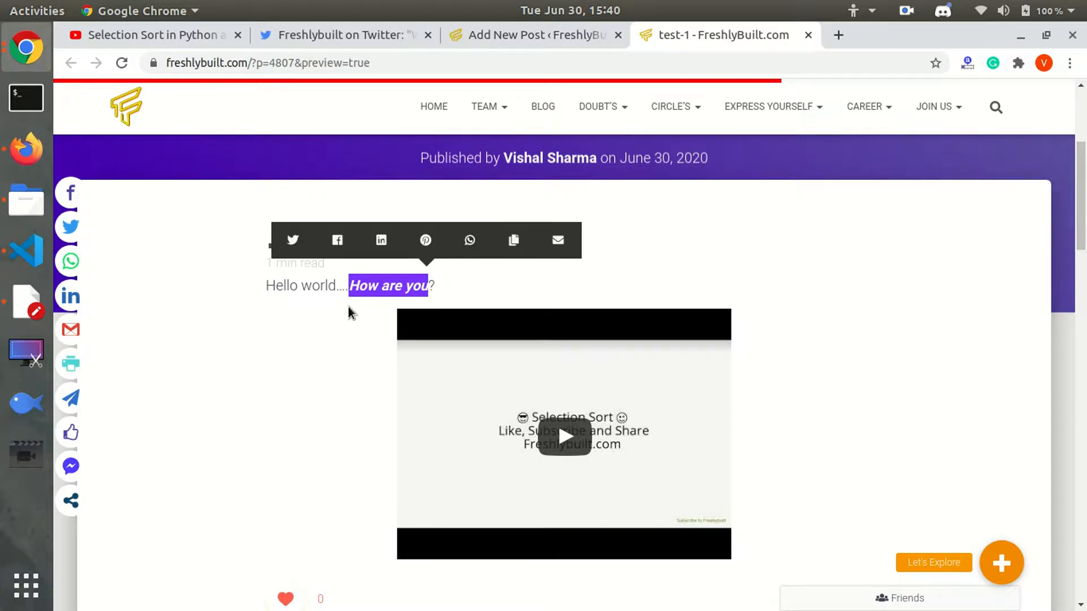
left_click(711, 333)
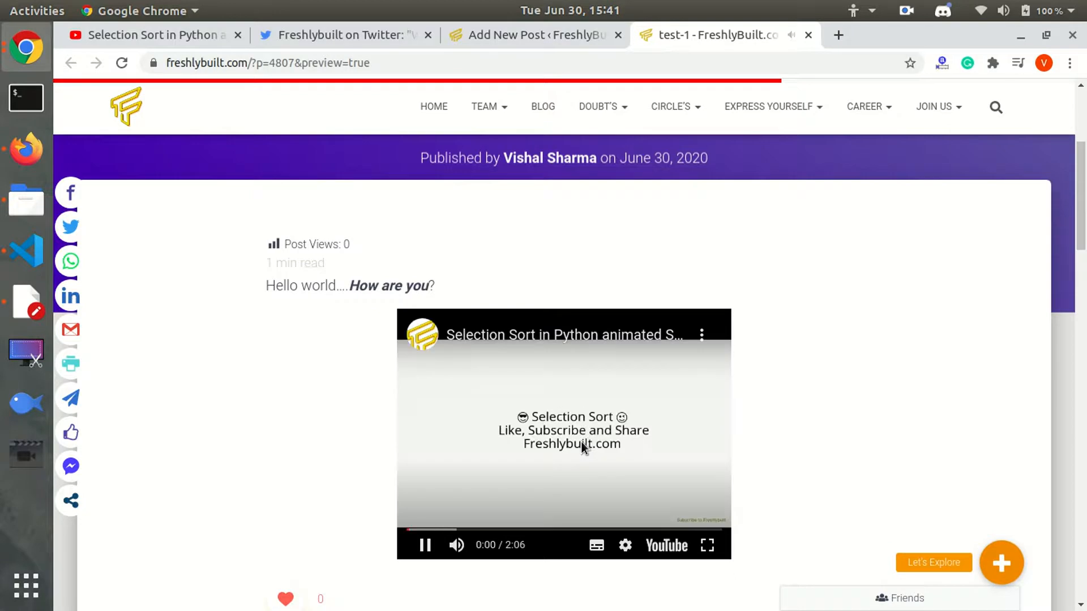
left_click(582, 442)
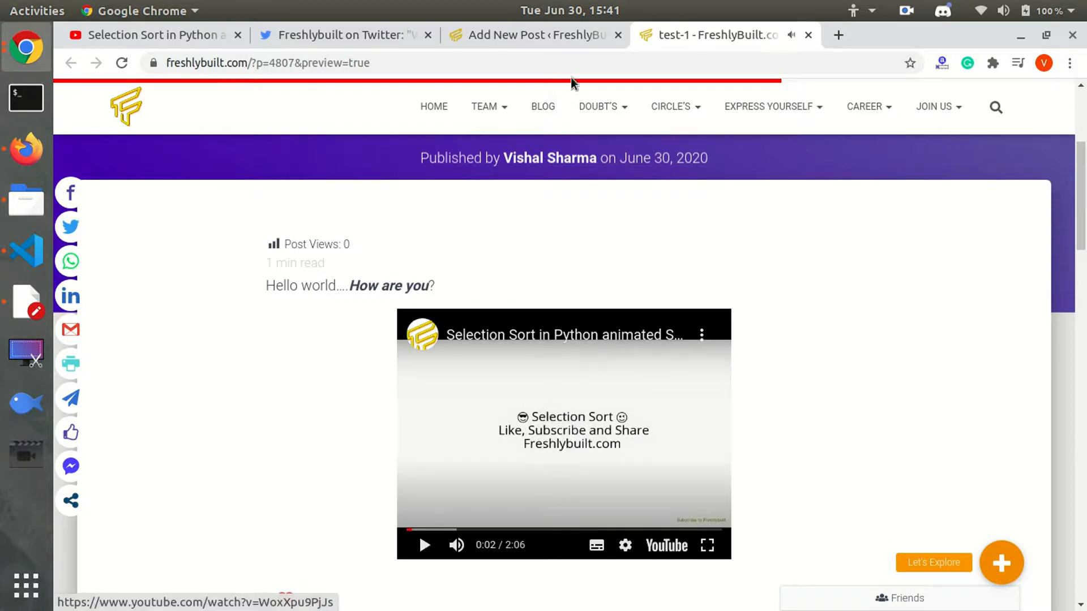
Below the heading, add an Enlighter Sourcecode block containing print("Hello world").
left_click(555, 40)
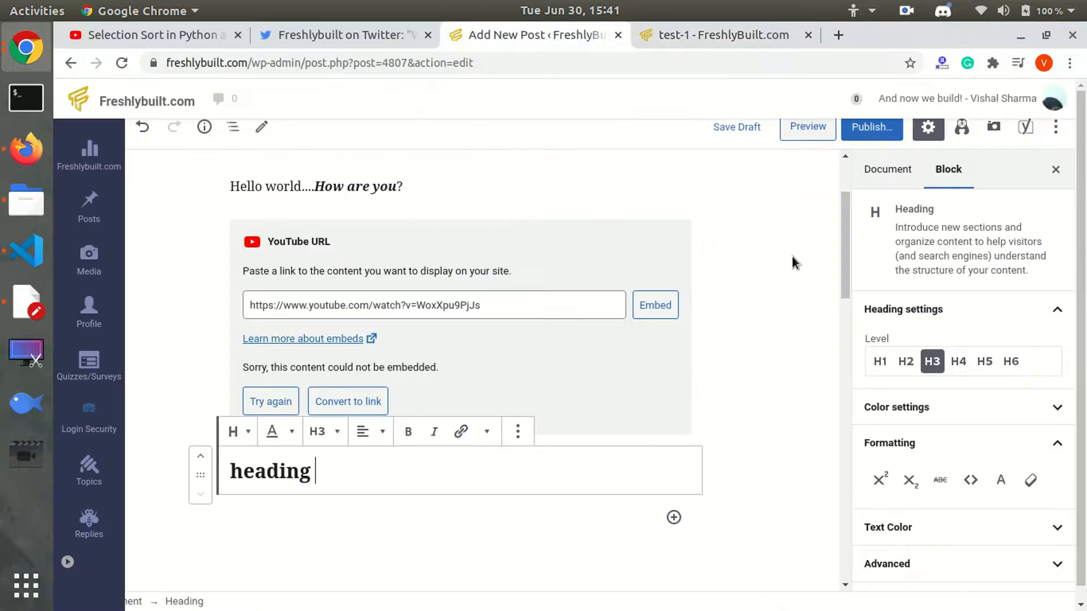
left_click_drag(848, 246, 839, 268)
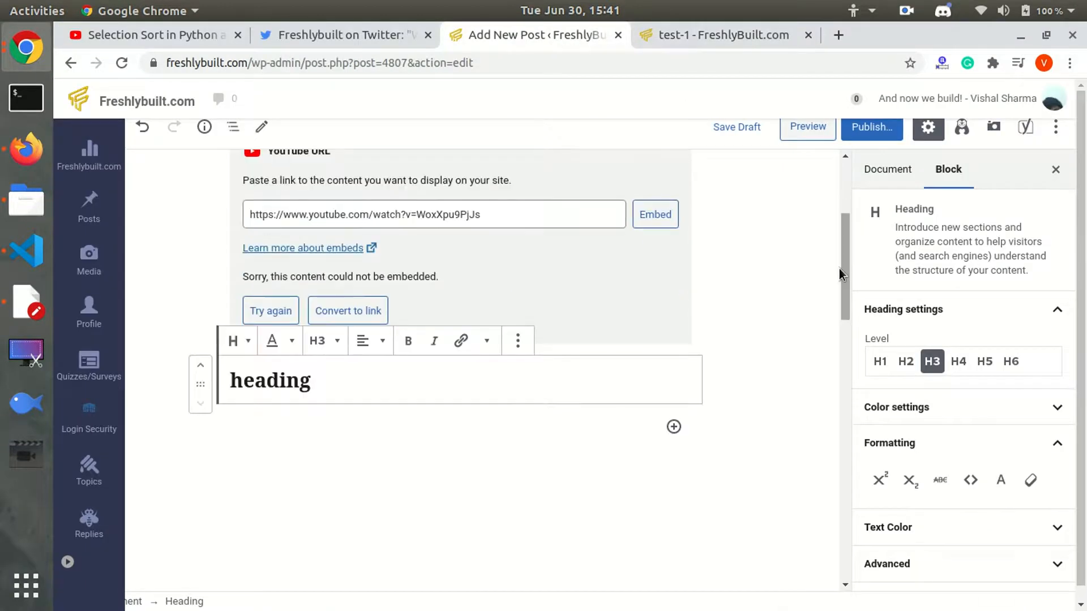
left_click(496, 437)
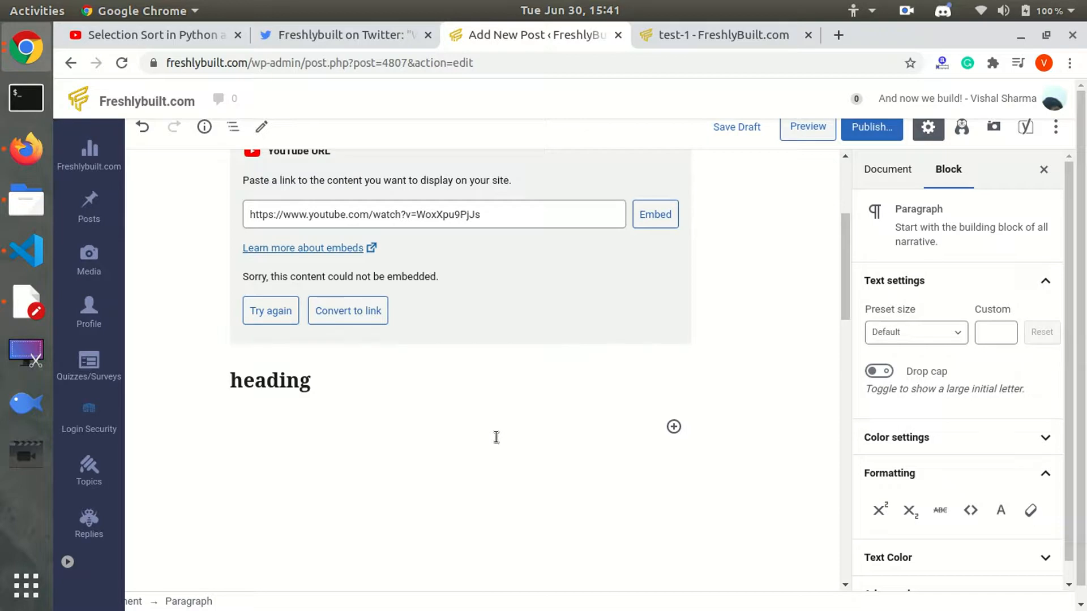
left_click(673, 428)
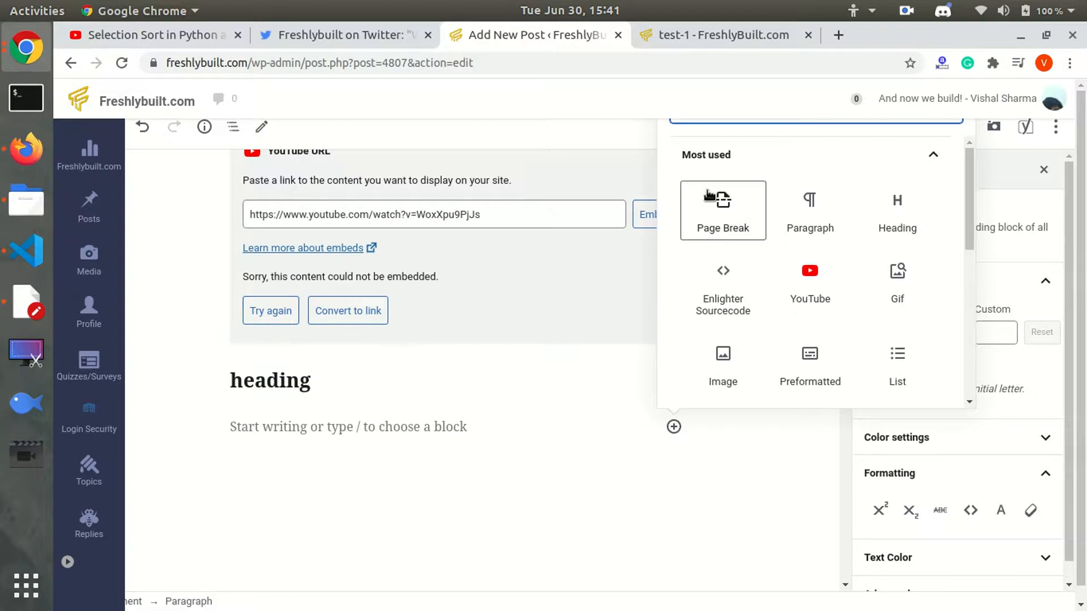
type("enl")
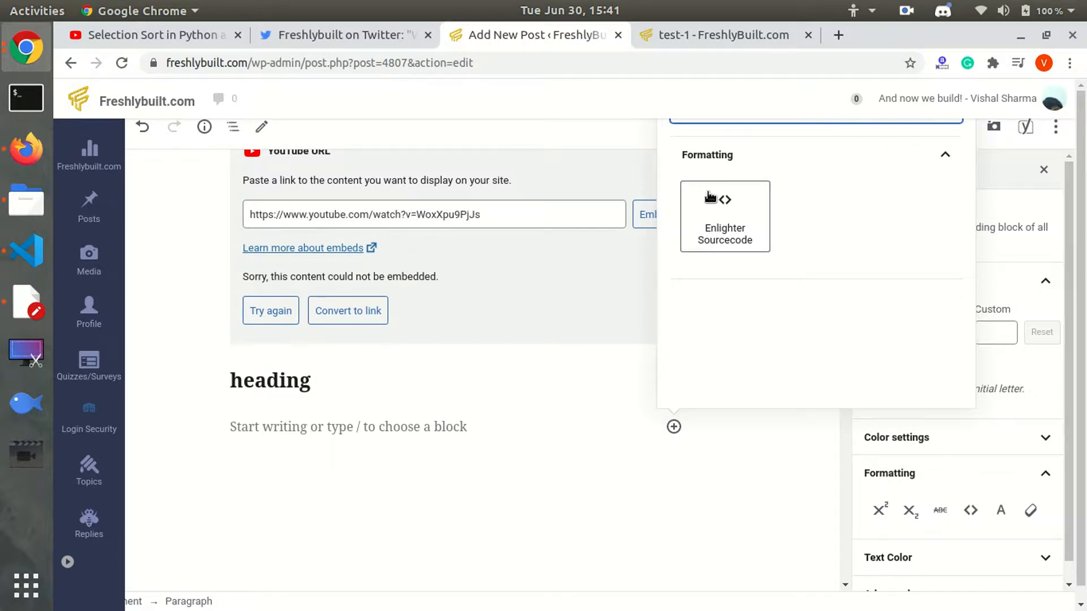
left_click(709, 197)
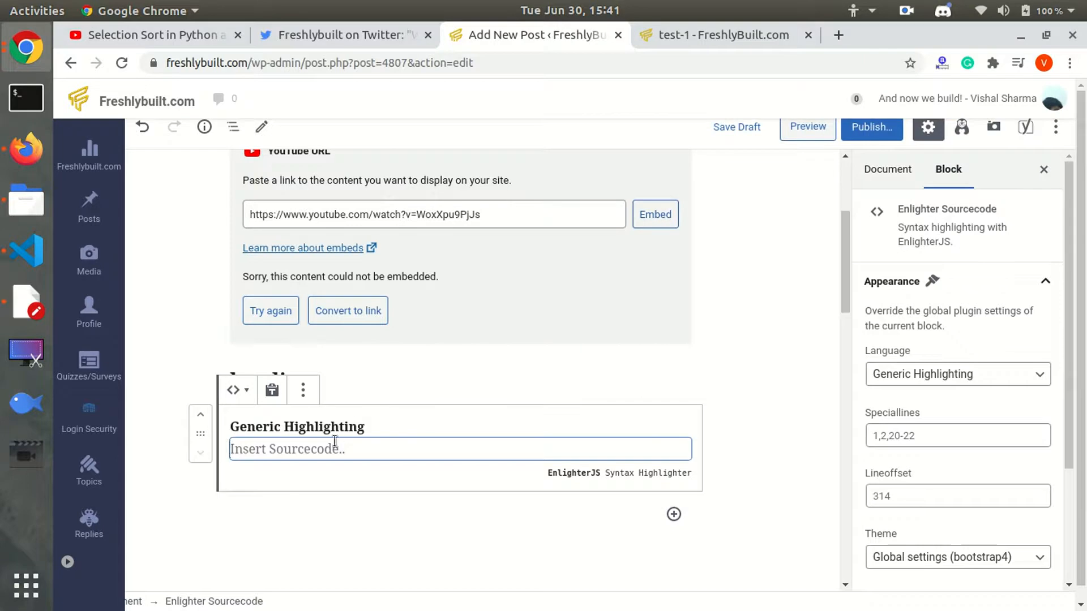
type("print(")
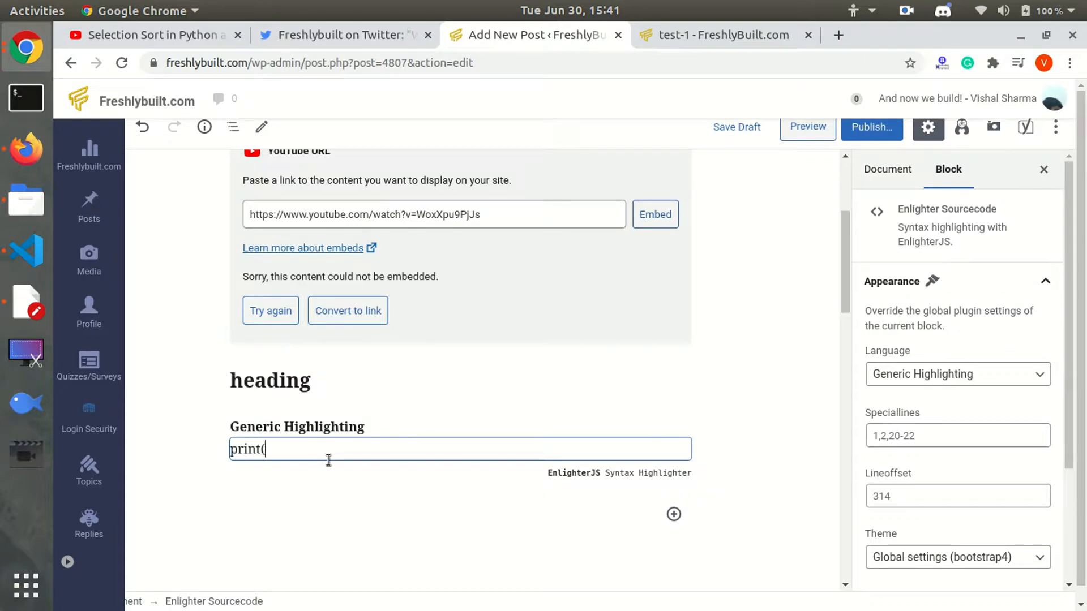
type("\"Hello world\")")
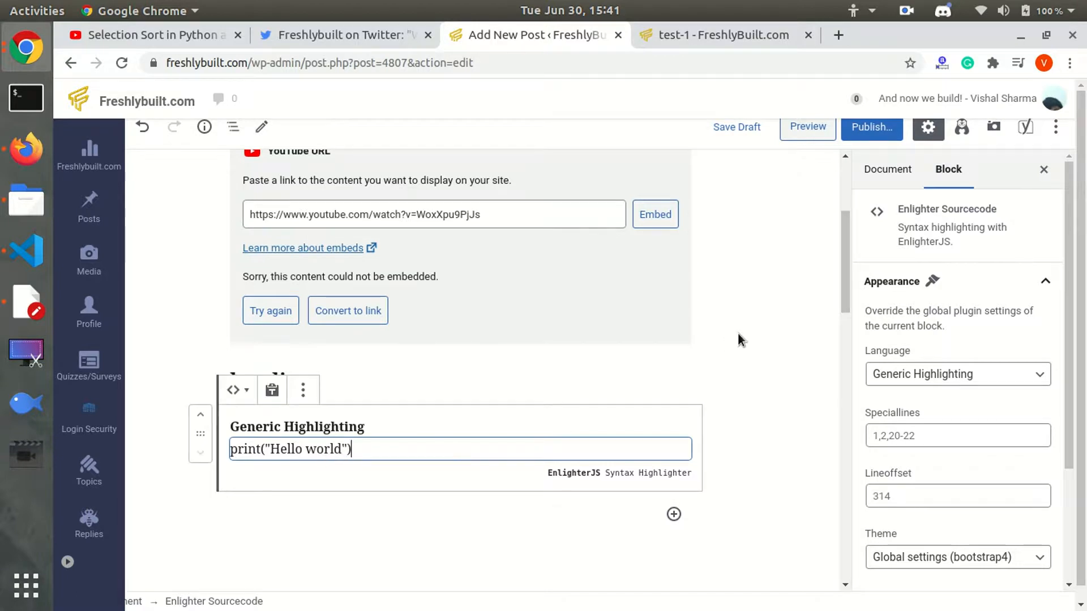
Glance at the preview, then add an empty paragraph below the print("Hello world") code block.
left_click(801, 133)
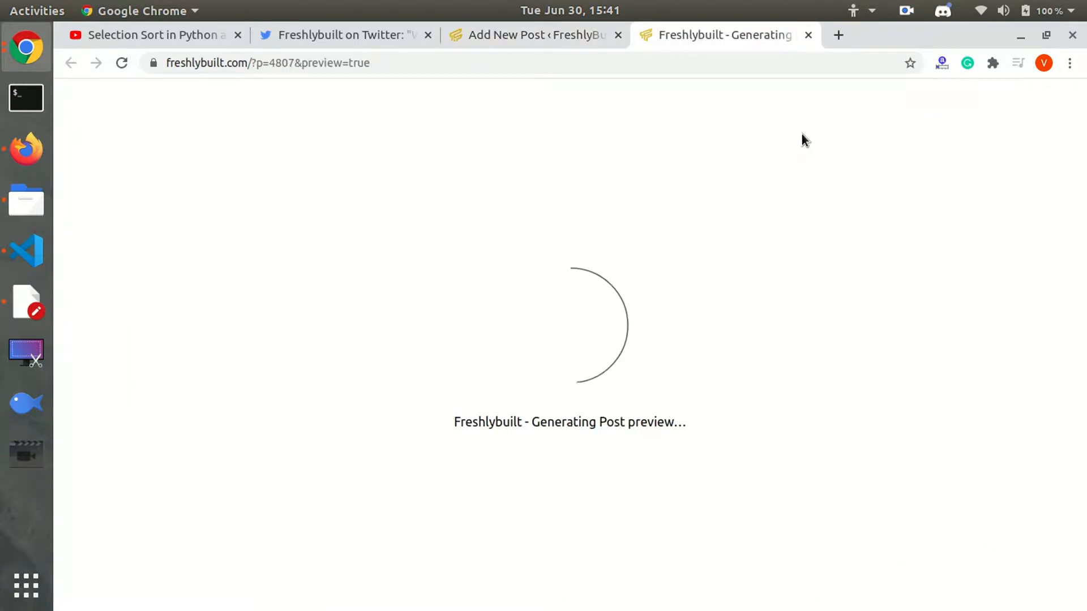
left_click(571, 25)
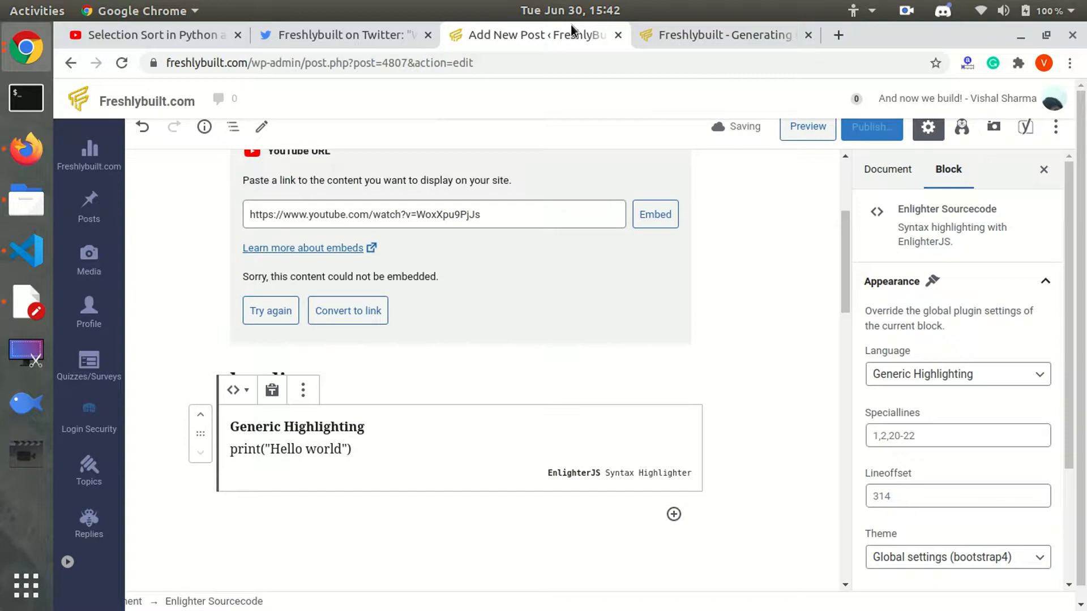
left_click_drag(844, 258, 836, 296)
left_click(551, 338)
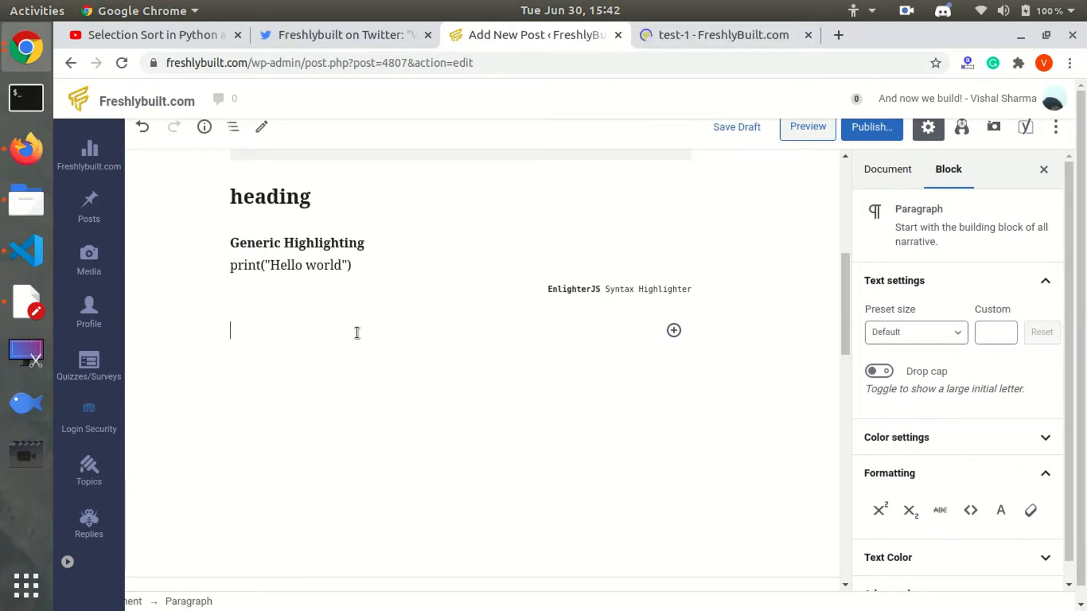
Check the test-1 post preview, then return to the editor.
left_click(734, 35)
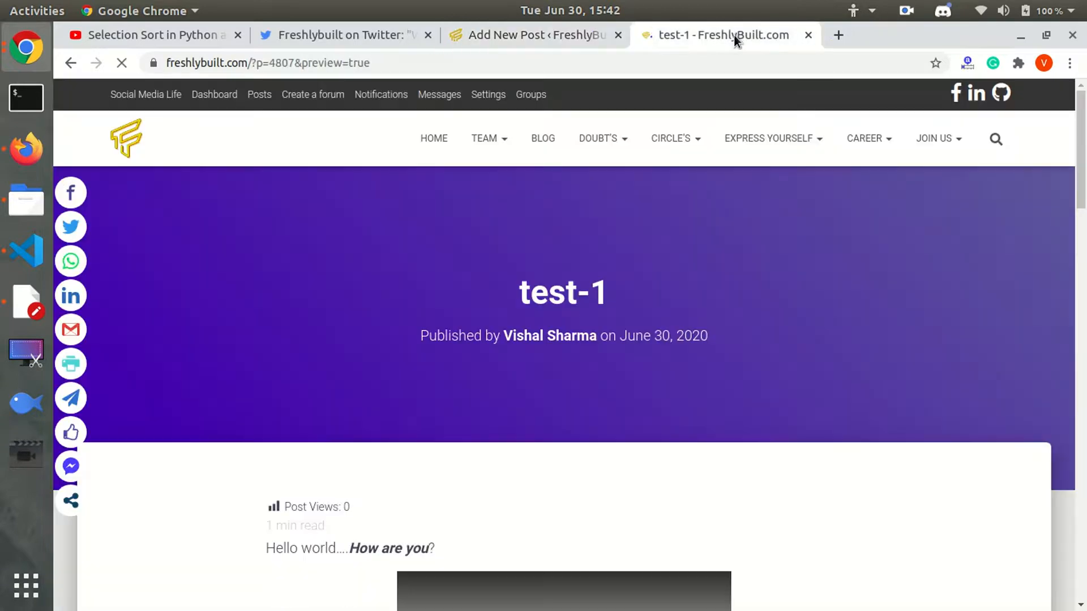
scroll(1057, 223, "down", 15)
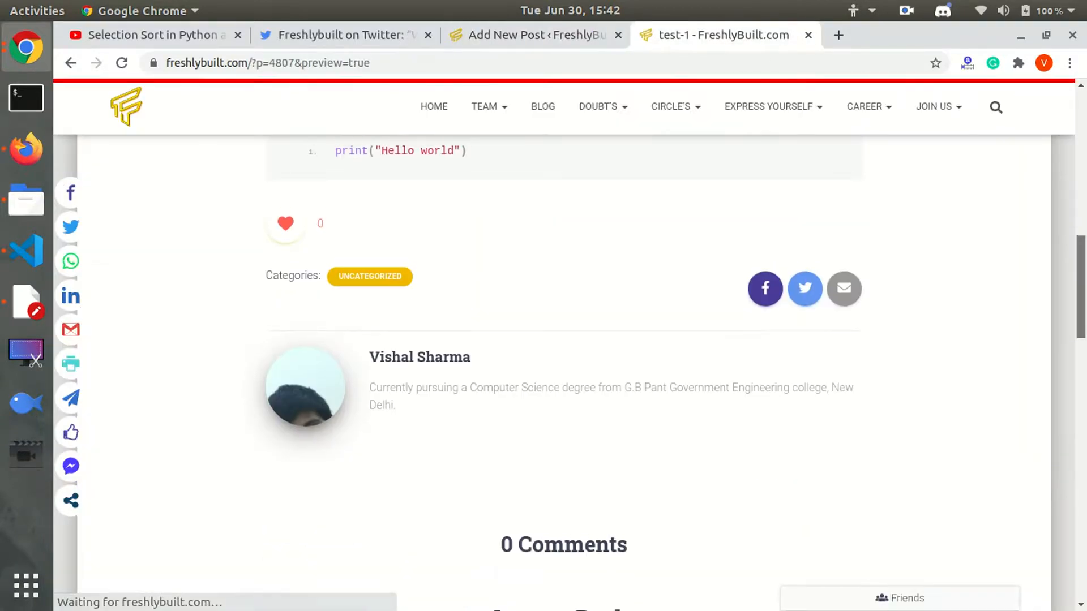
scroll(453, 312, "up", 3)
left_click_drag(483, 284, 317, 286)
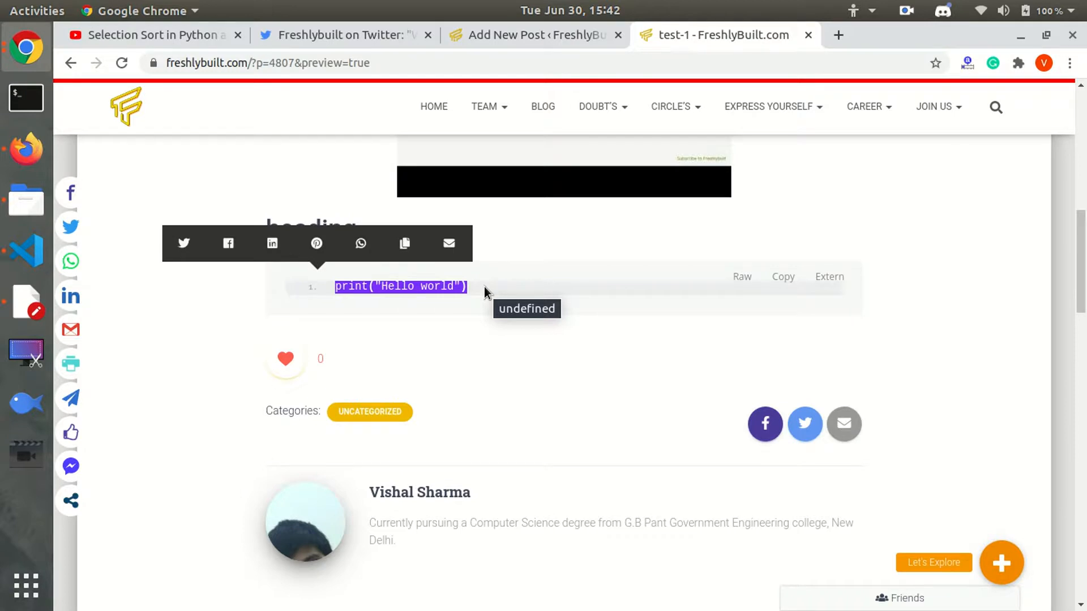
left_click(526, 35)
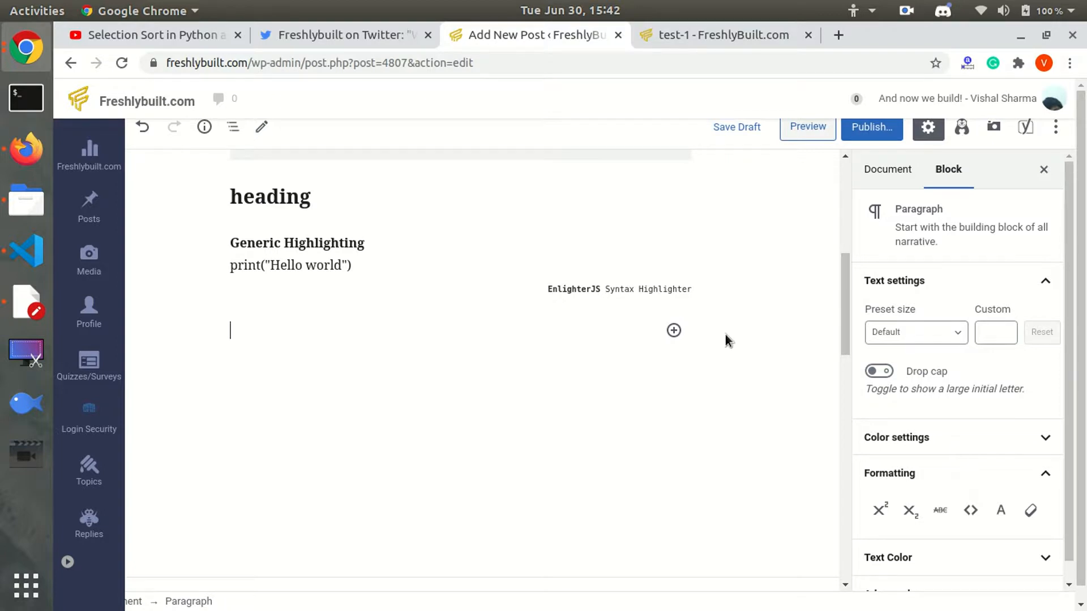
Add a Twitter embed block with the Freshlybuilt tweet link copied from the Twitter tab.
left_click(674, 331)
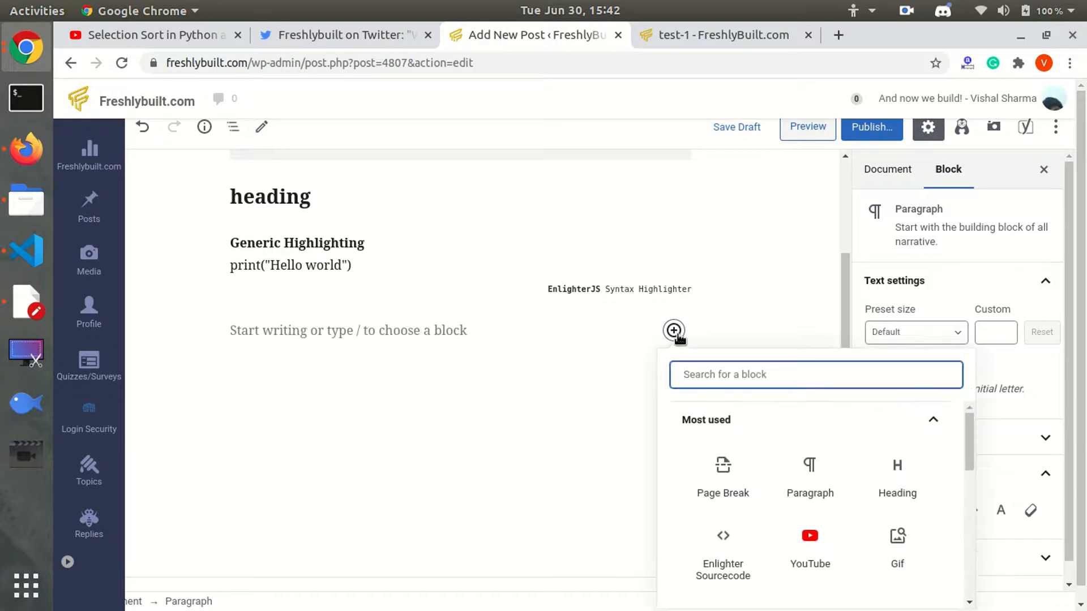
type("twitte")
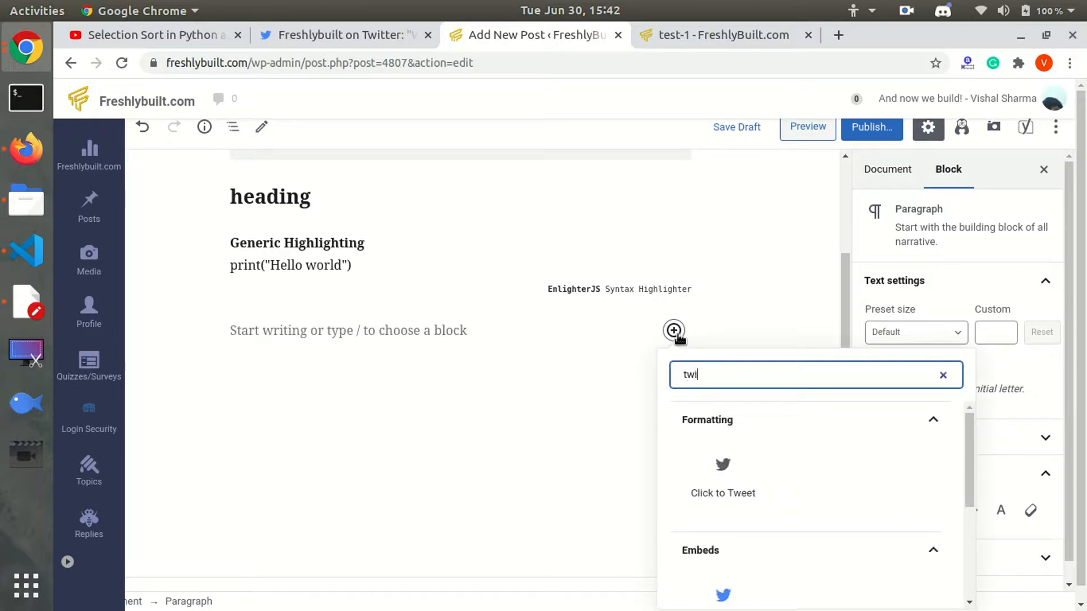
left_click(723, 598)
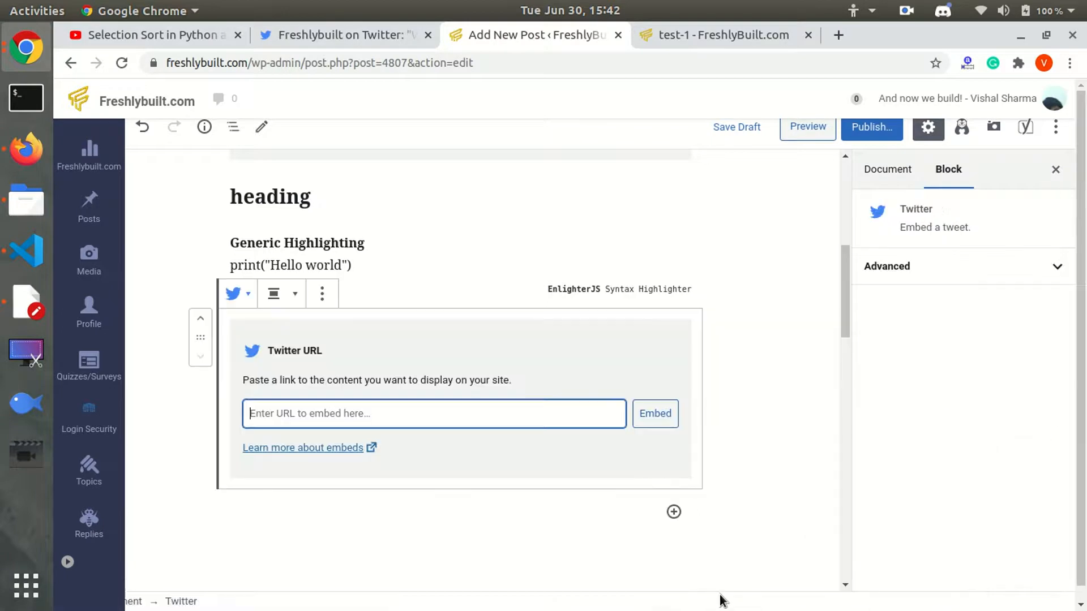
left_click(352, 26)
left_click(485, 60)
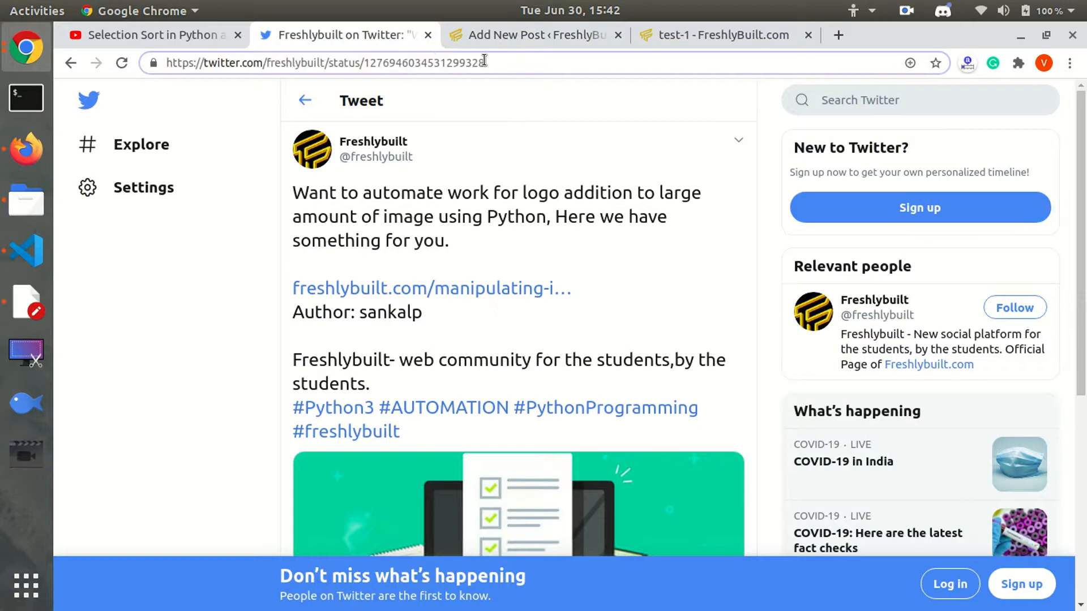
key("ctrl+a")
key("ctrl+c")
left_click(516, 32)
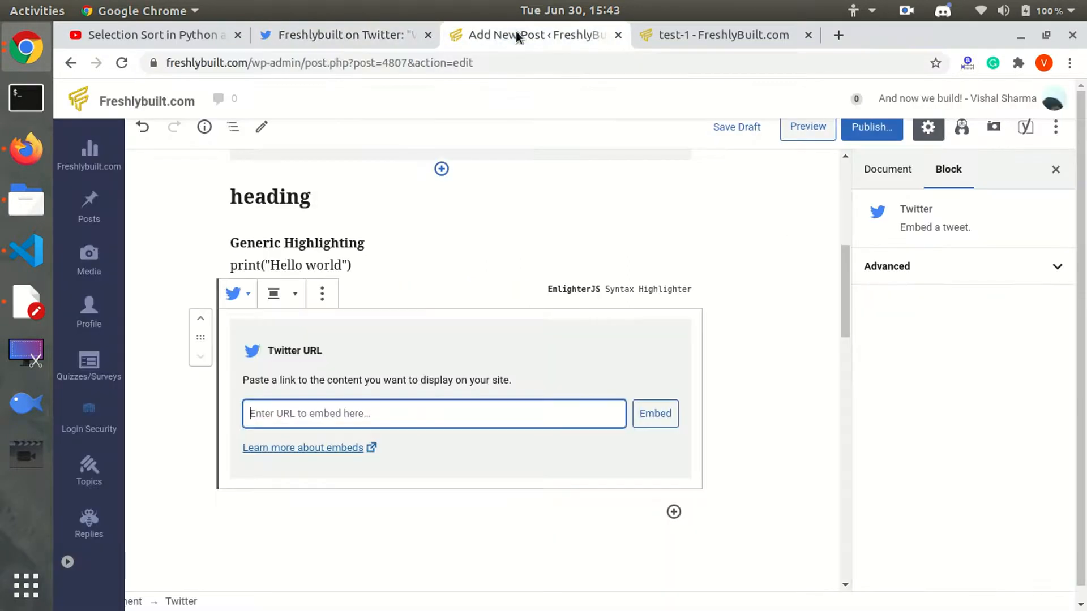
key("ctrl+v")
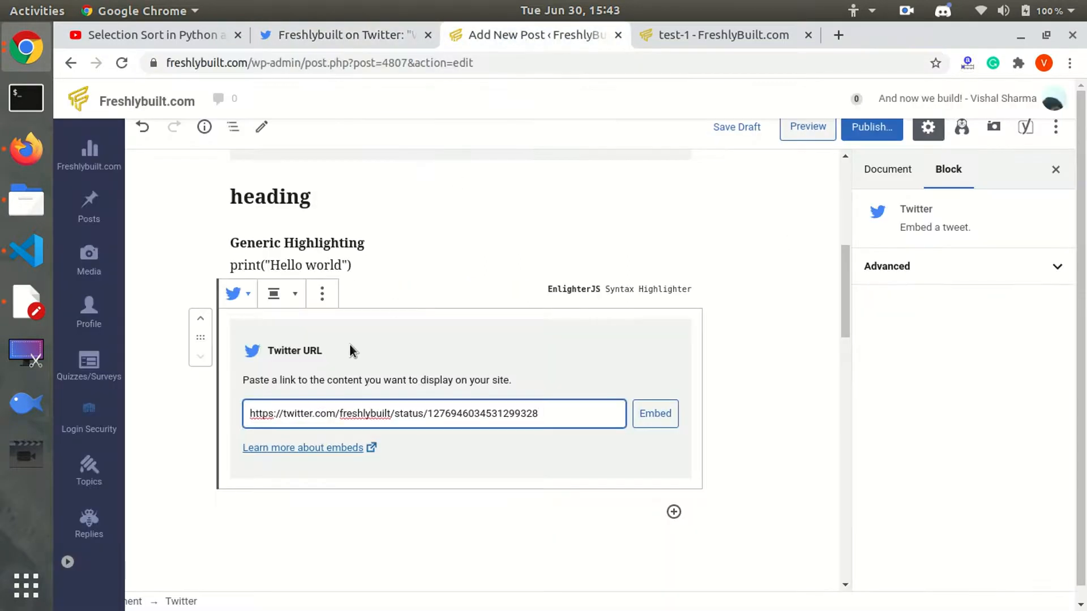
key("Return")
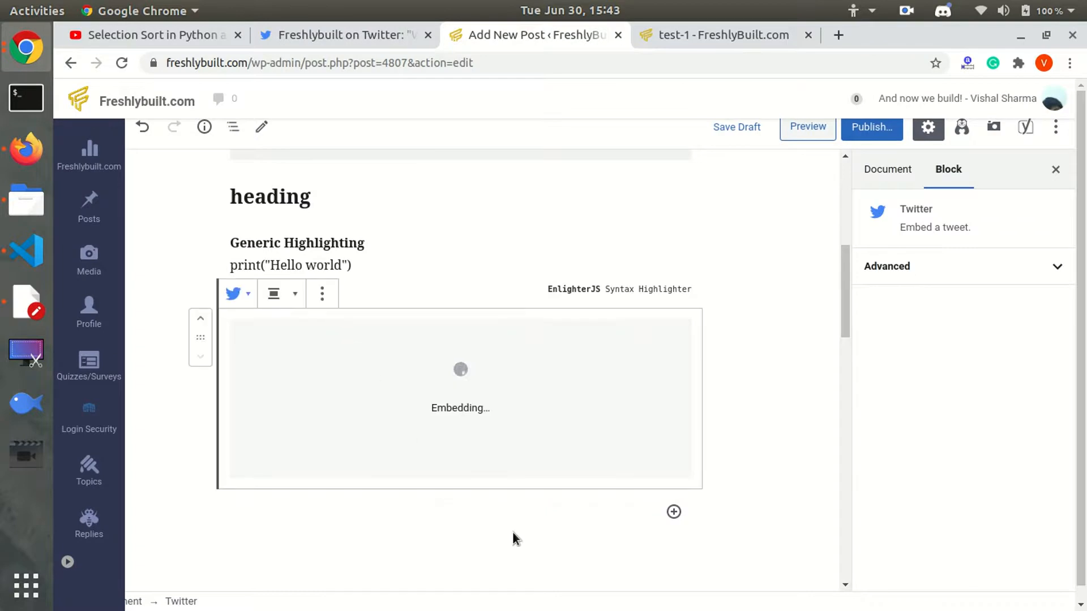
Add an empty paragraph below the tweet embed.
left_click(503, 522)
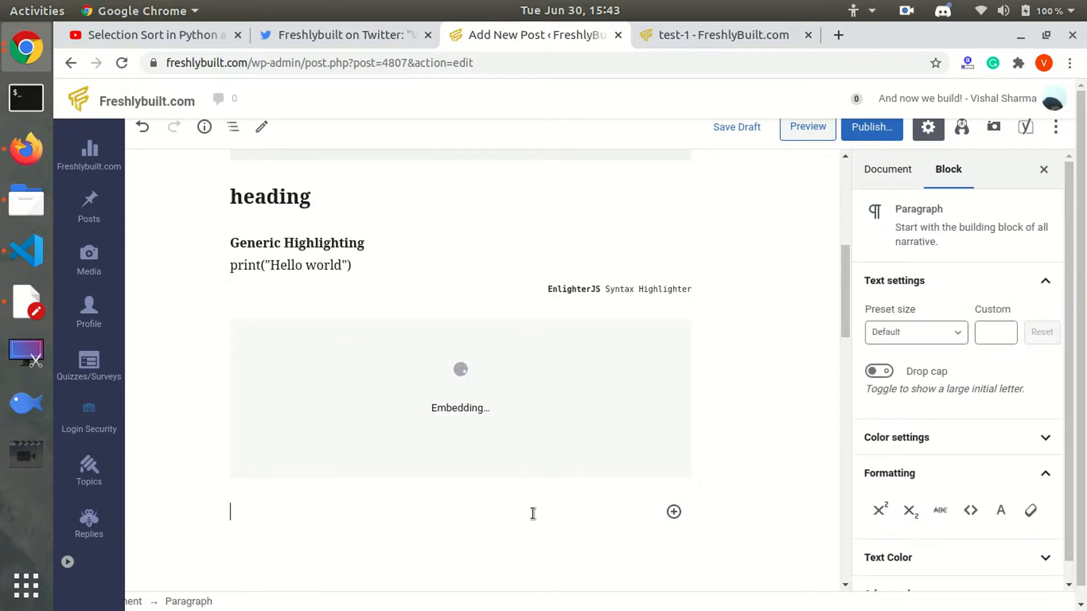
left_click_drag(839, 317, 847, 358)
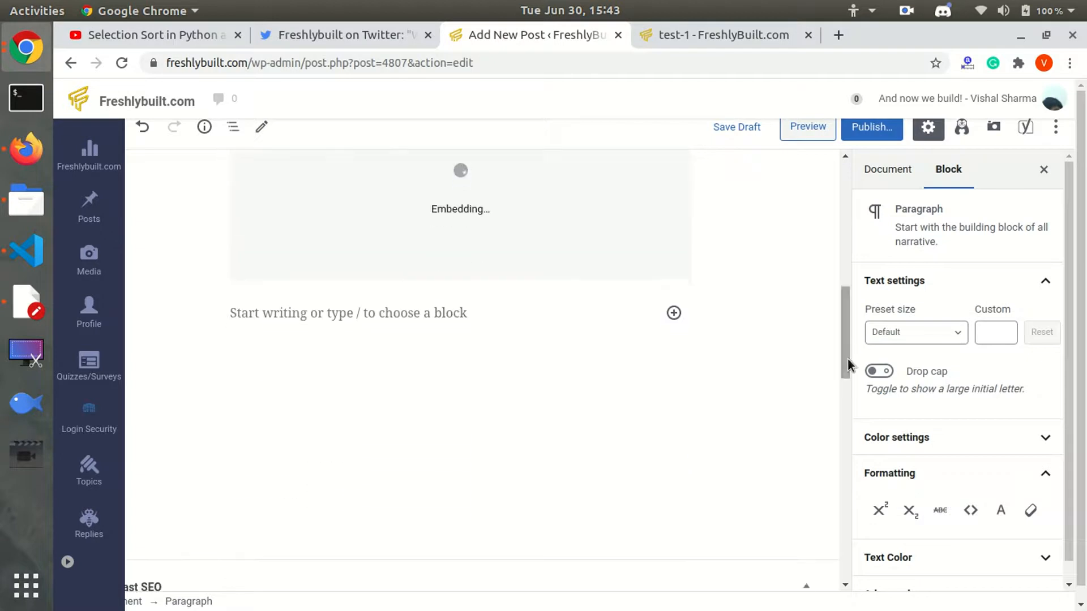
left_click(577, 313)
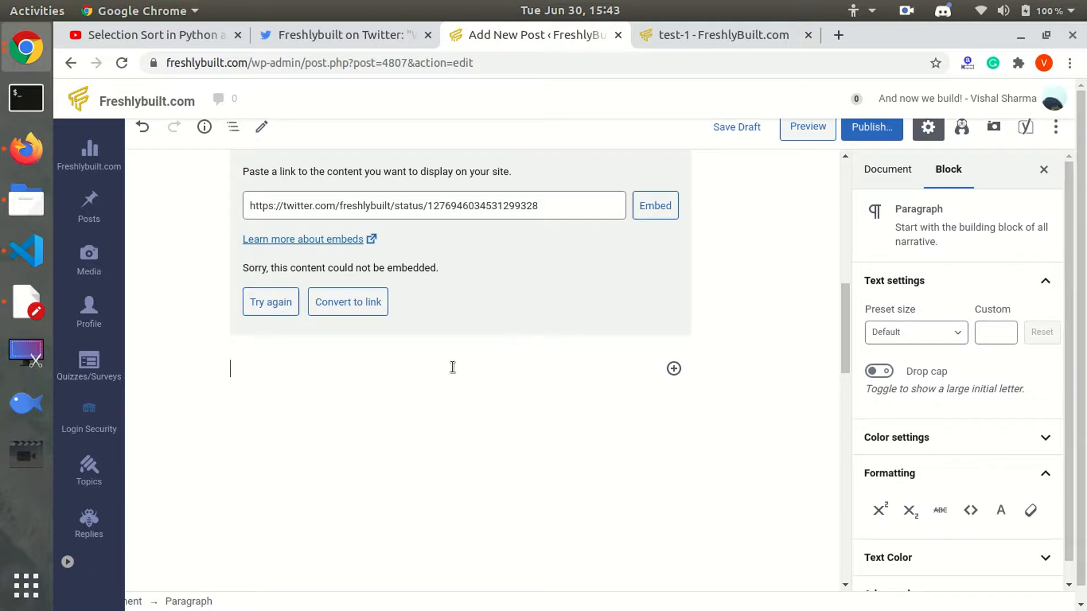
left_click(672, 368)
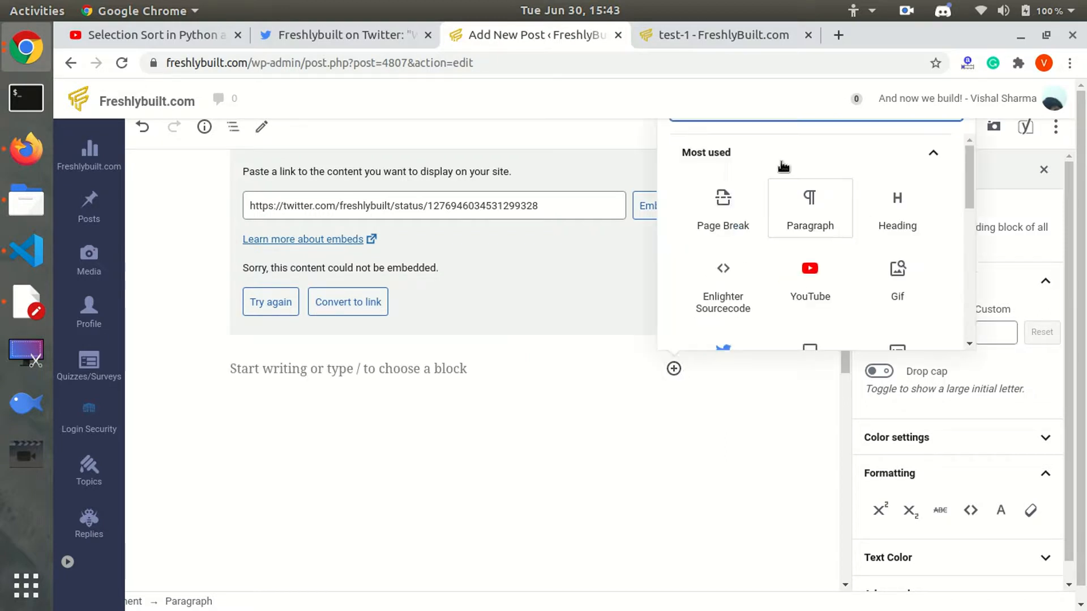
Insert a Gif block showing the HAPPY gnome GIF from a Giphy search for 'happy'.
type("gif")
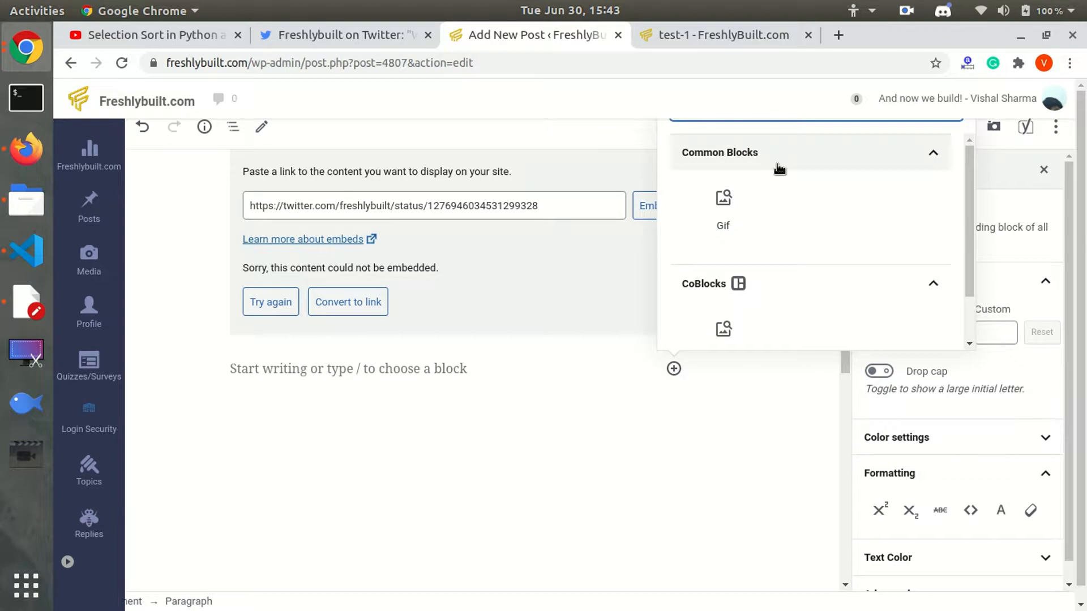
left_click(731, 196)
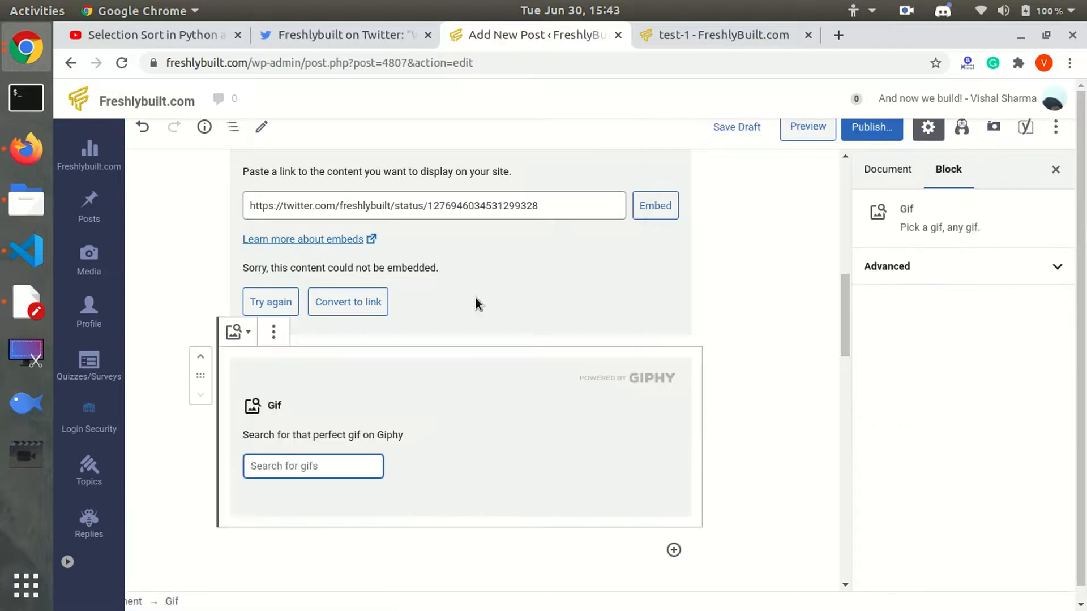
type("ha")
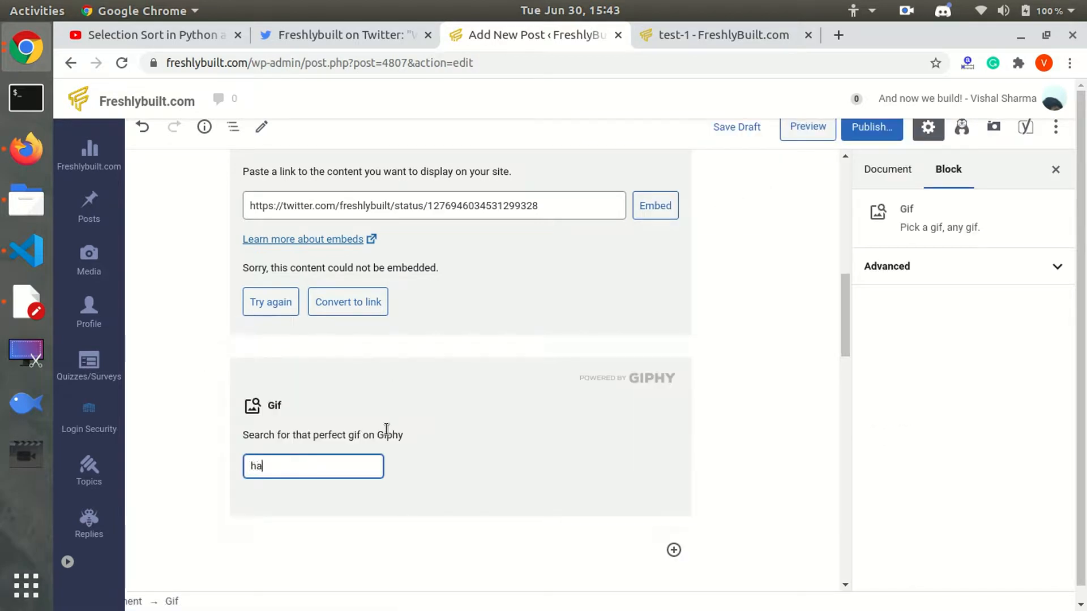
type("ppy")
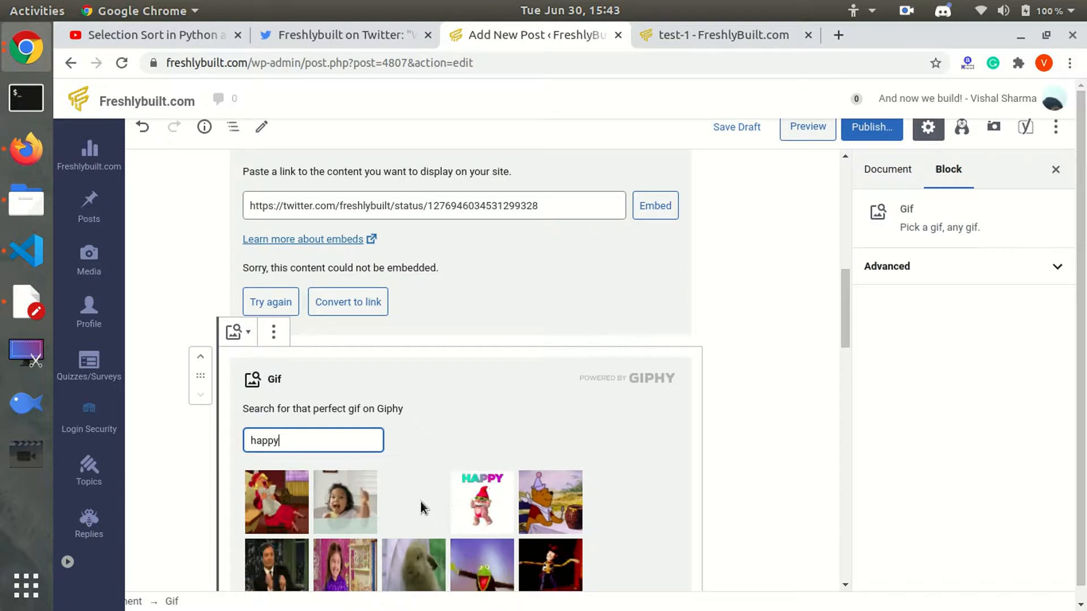
left_click(487, 512)
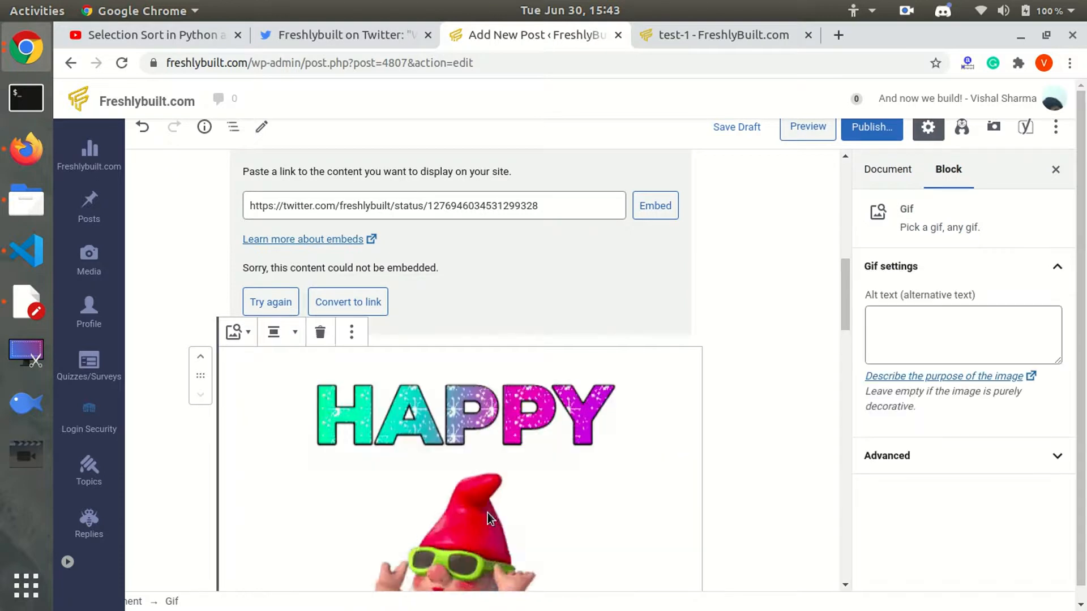
left_click_drag(840, 294, 842, 328)
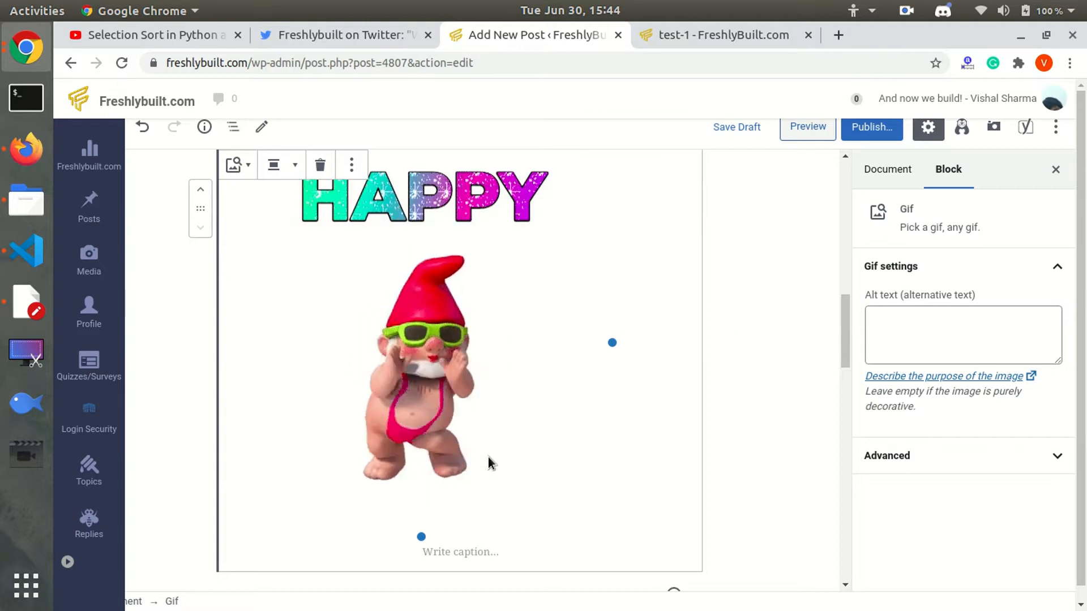
left_click_drag(843, 335, 847, 370)
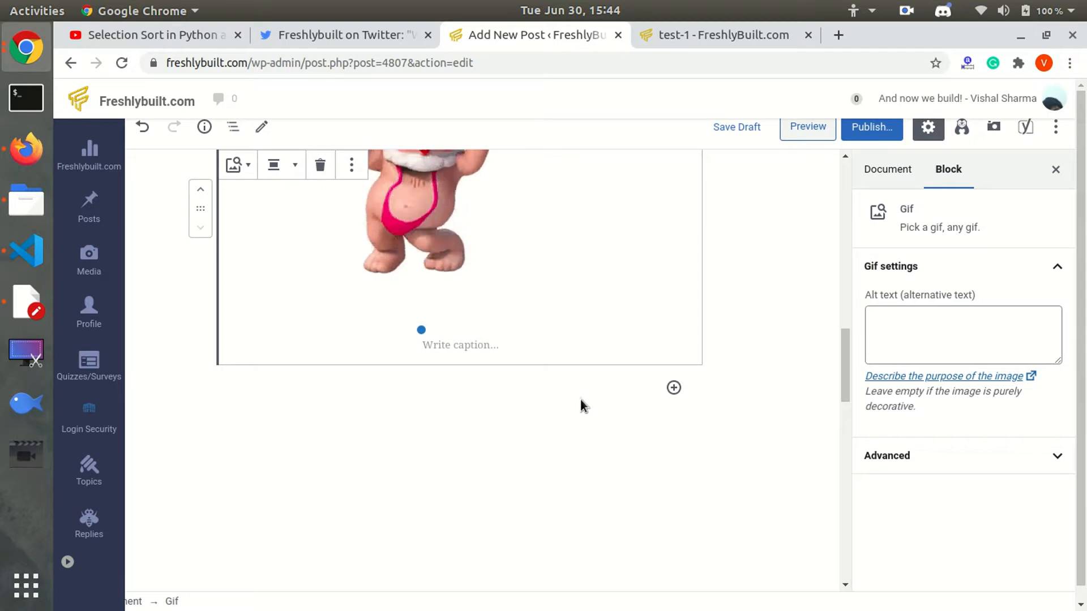
left_click(579, 400)
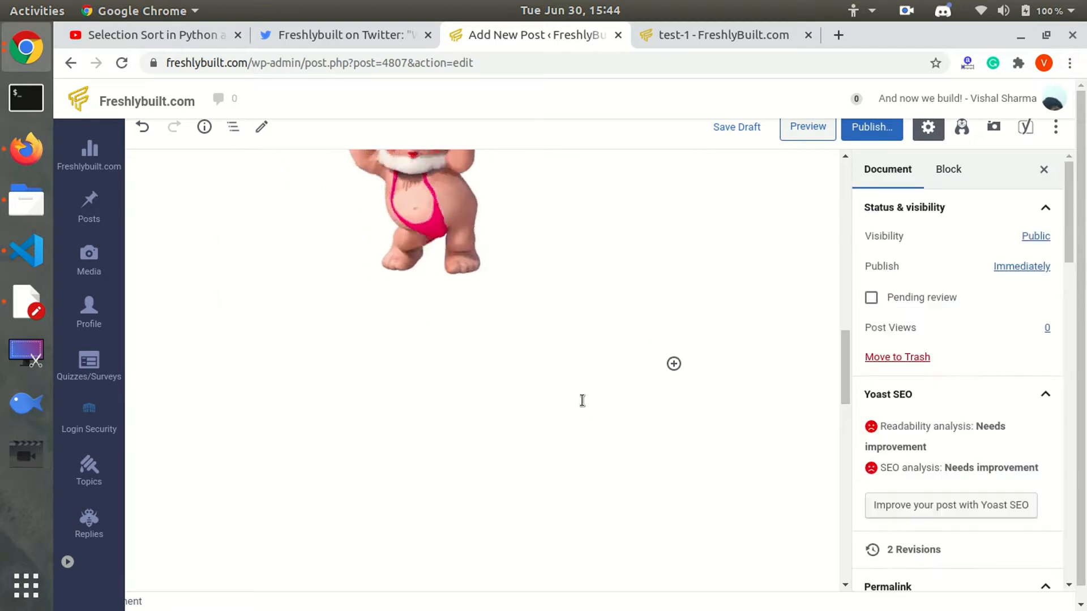
left_click(205, 127)
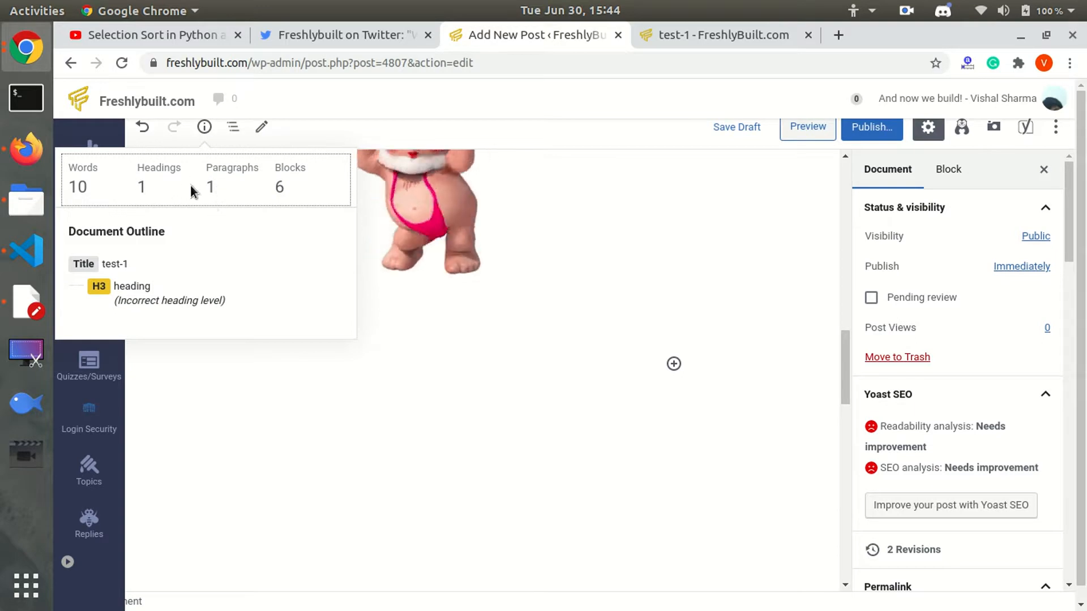
left_click(780, 395)
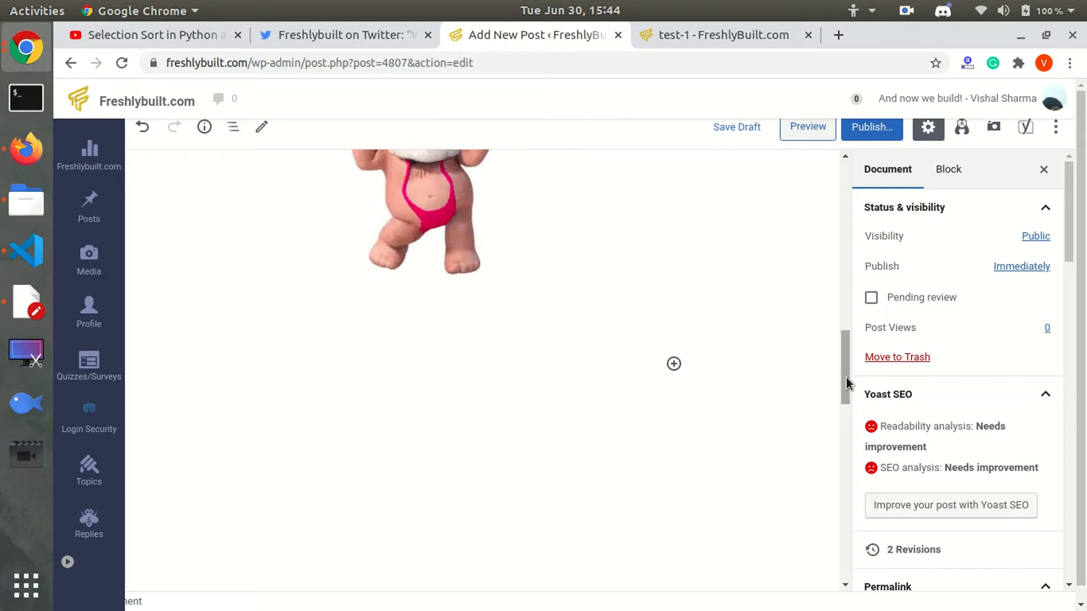
left_click_drag(846, 378, 828, 221)
left_click(899, 166)
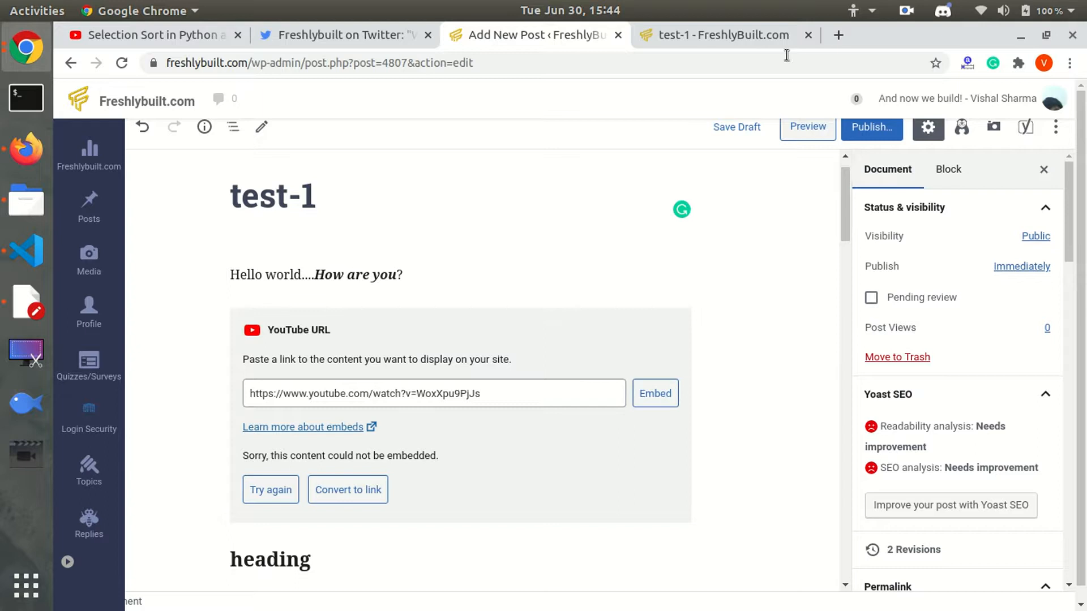
left_click(739, 33)
left_click_drag(1080, 215, 1083, 101)
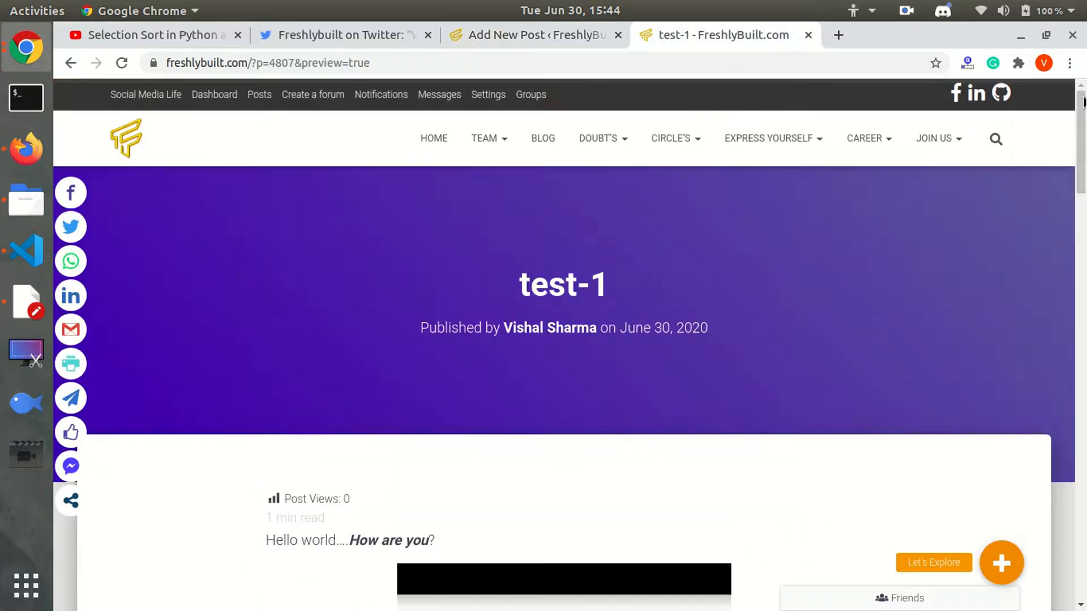
scroll(465, 185, "down", 1)
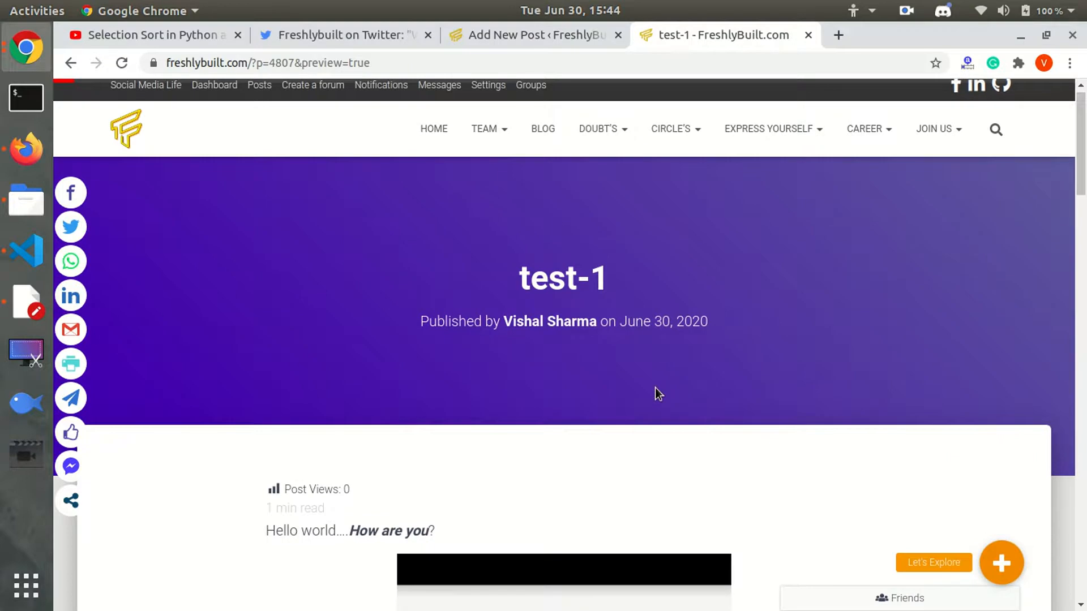
left_click(541, 35)
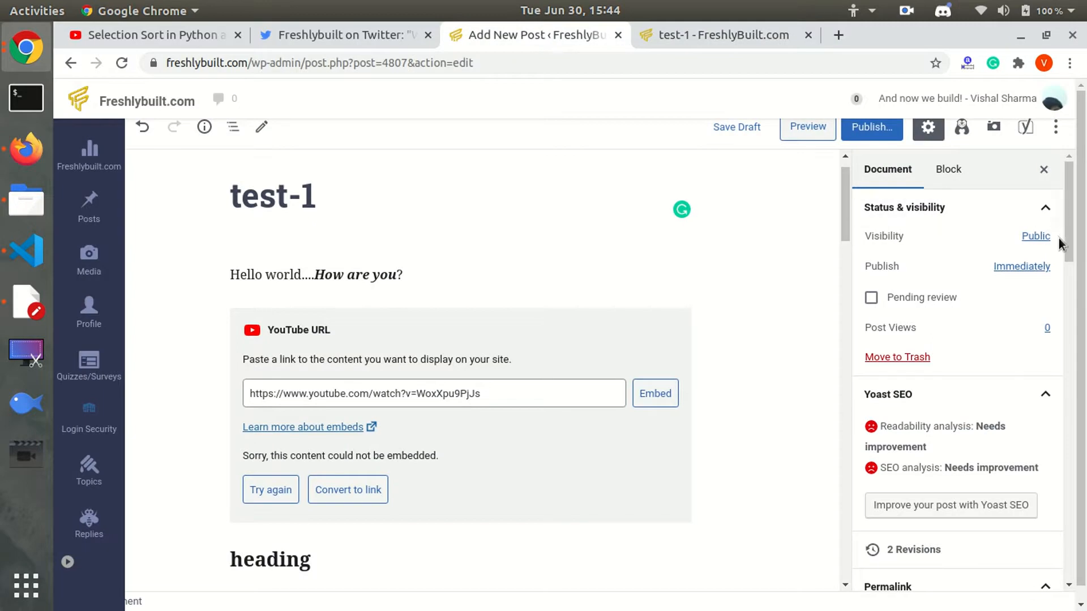
Make the smiley GIF from the Media Library the featured image of test-1.
left_click_drag(1069, 249, 1080, 400)
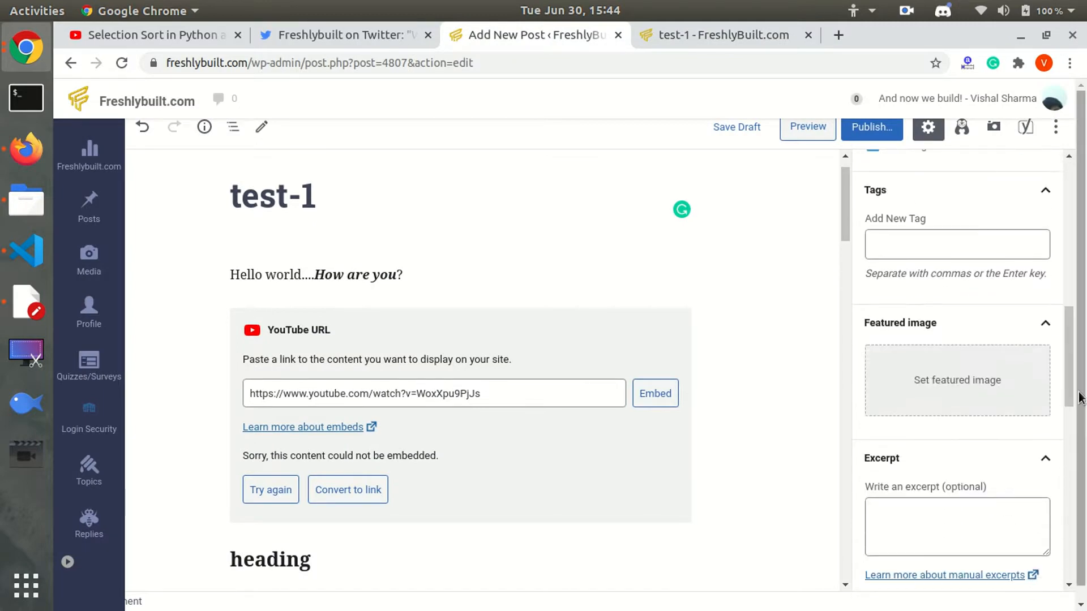
left_click(1000, 392)
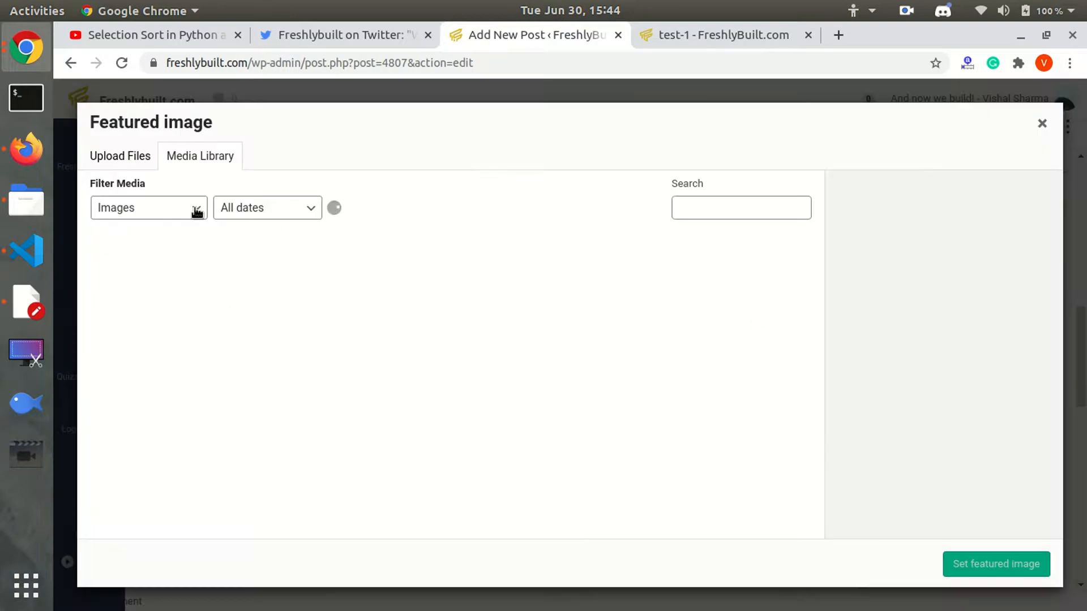
left_click(138, 156)
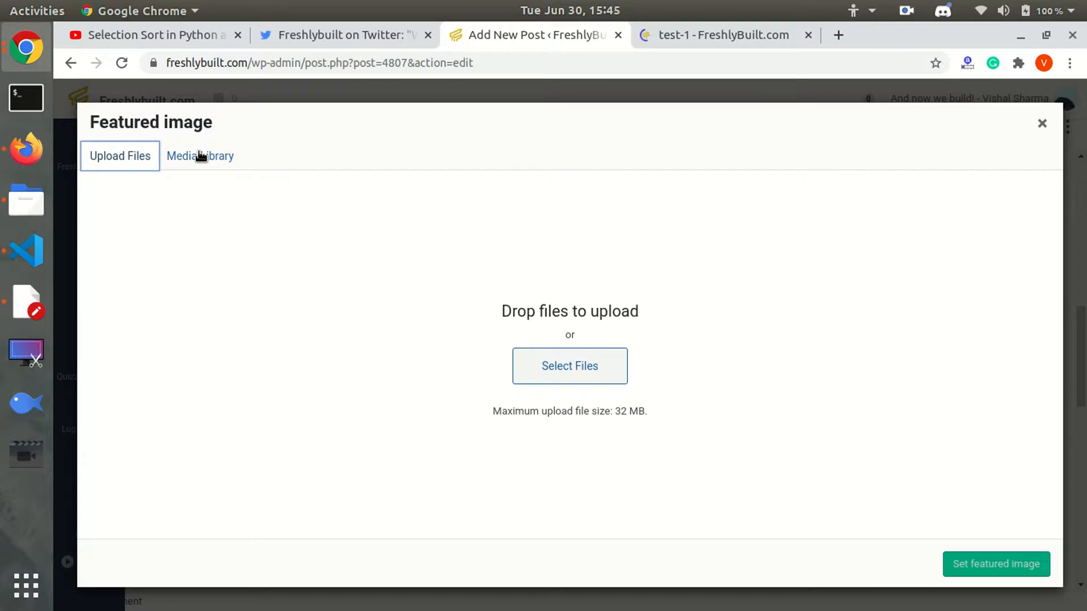
left_click(200, 157)
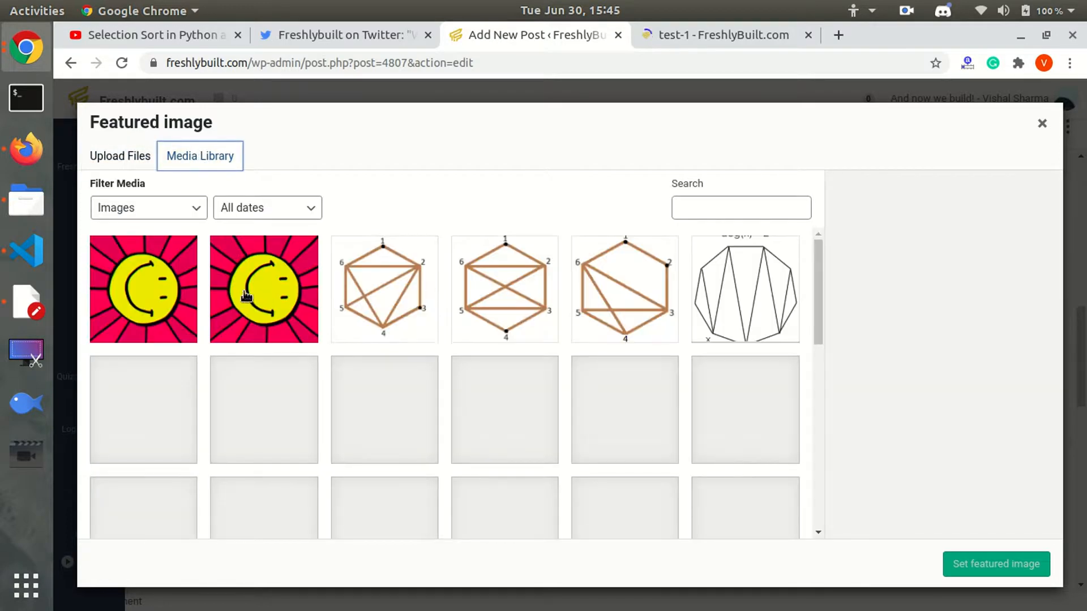
left_click(262, 288)
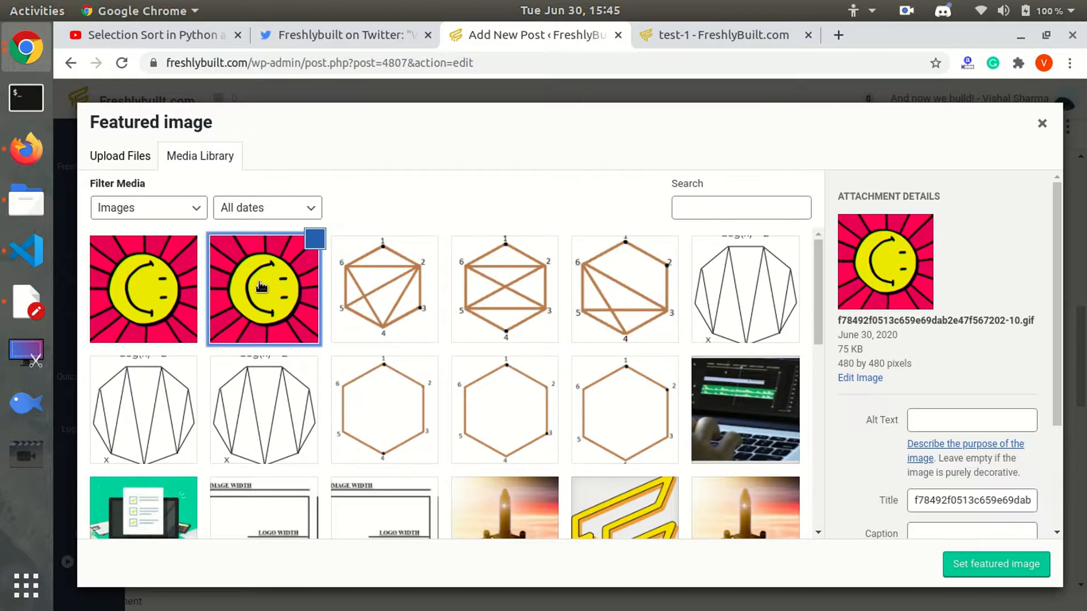
left_click(1005, 573)
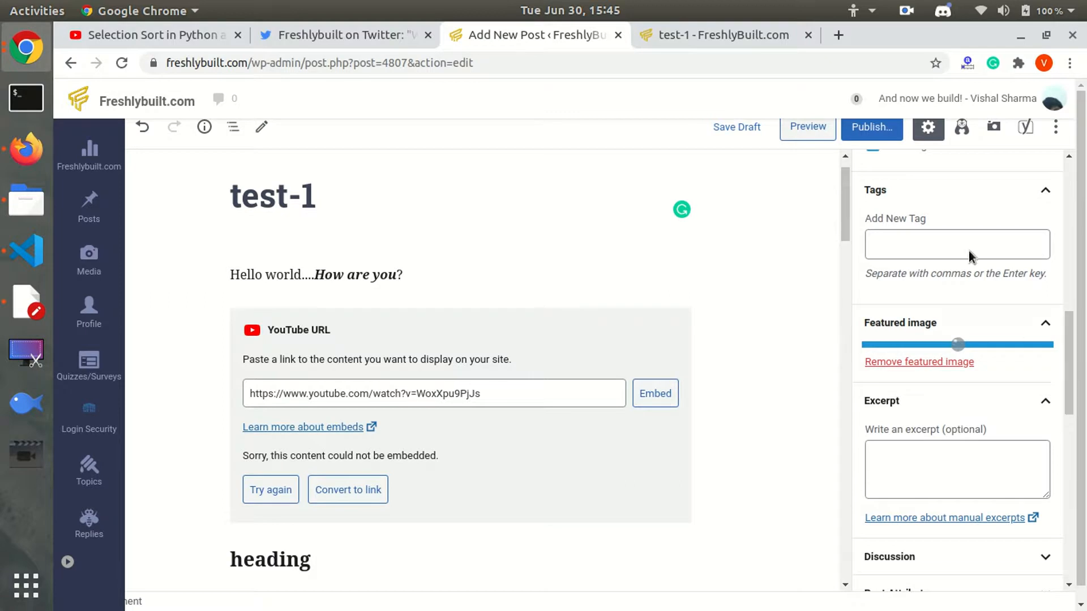
left_click(825, 135)
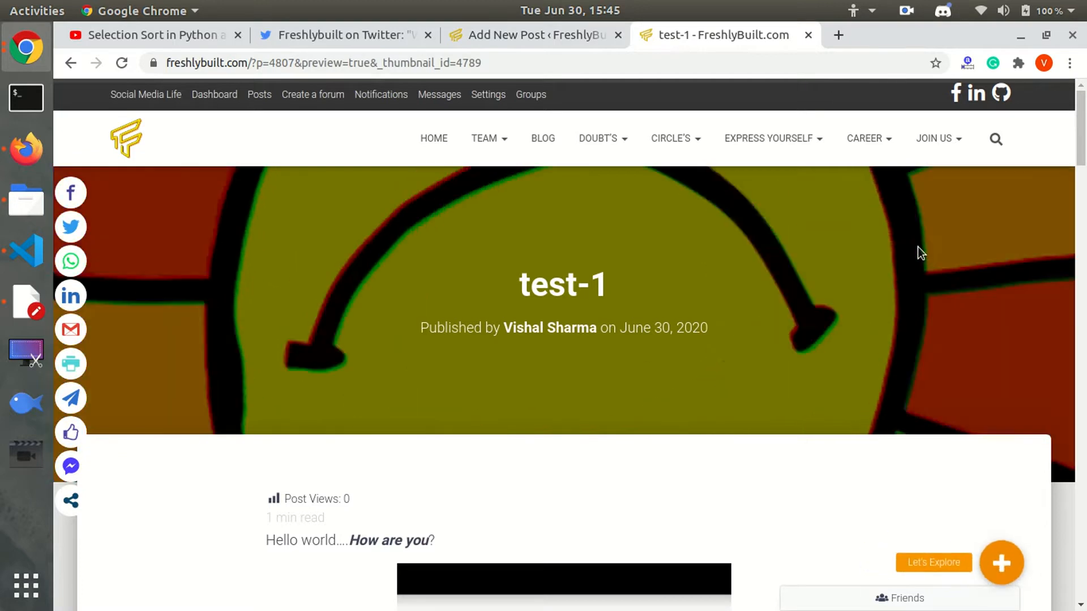
Scroll through the test-1 preview to check the header image, video, code, tweet and GIF.
scroll(566, 339, "down", 15)
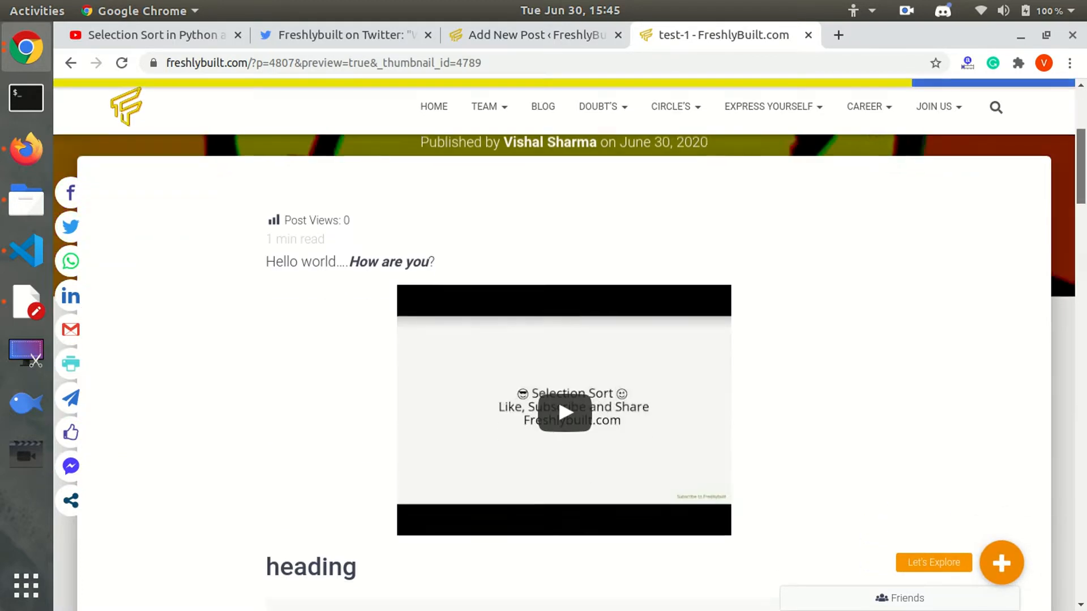
scroll(1082, 258, "down", 5)
scroll(1082, 257, "up", 12)
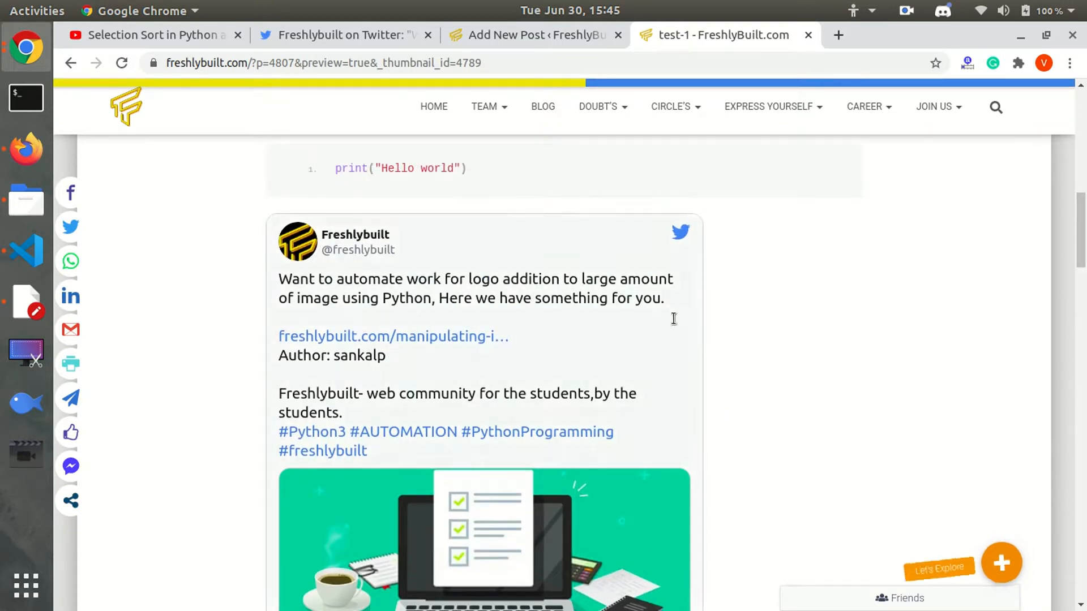
scroll(1078, 258, "down", 5)
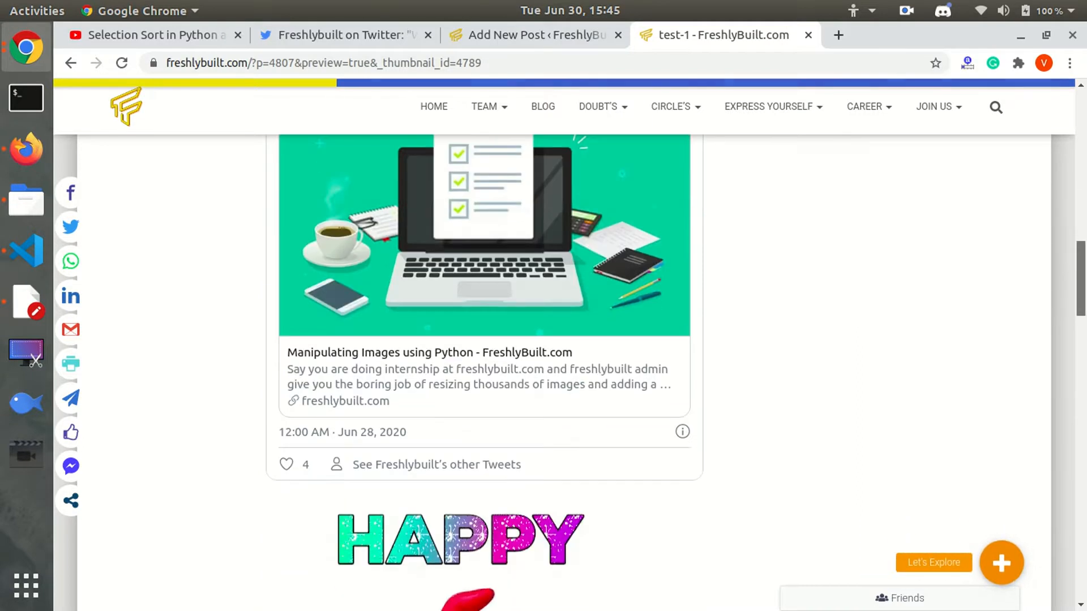
scroll(564, 339, "down", 8)
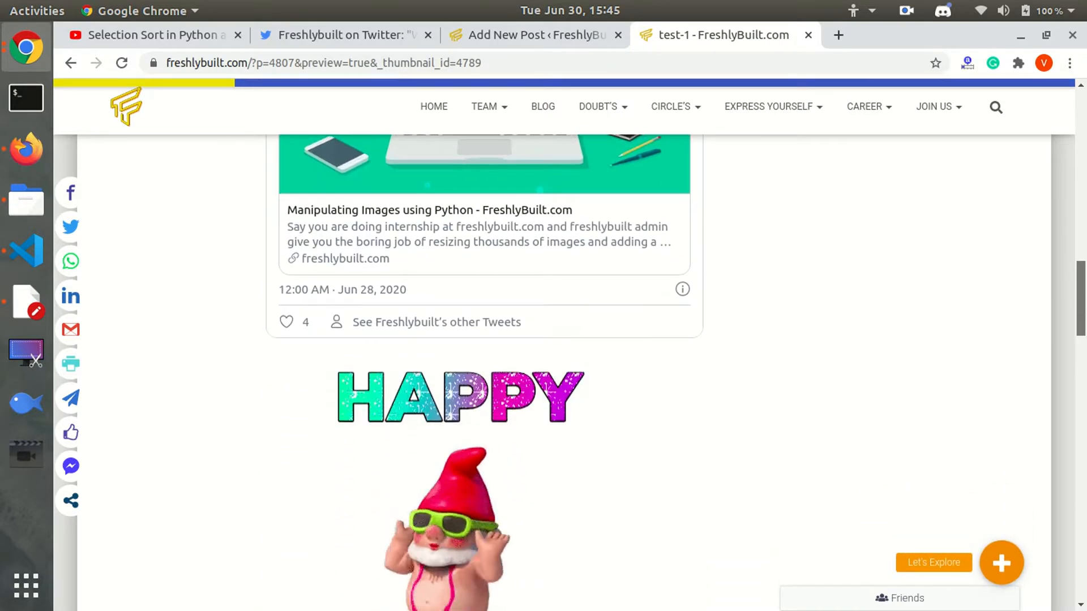
left_click_drag(1083, 341, 1085, 96)
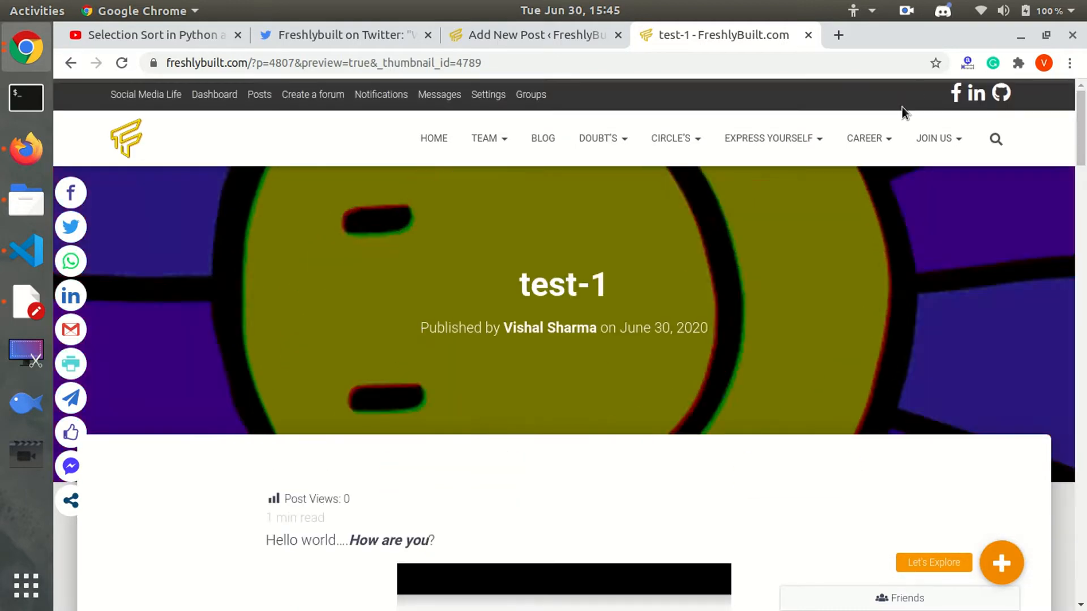
Back in the editor, bring up the Permalink settings and check the URL slug is test-1.
left_click(542, 33)
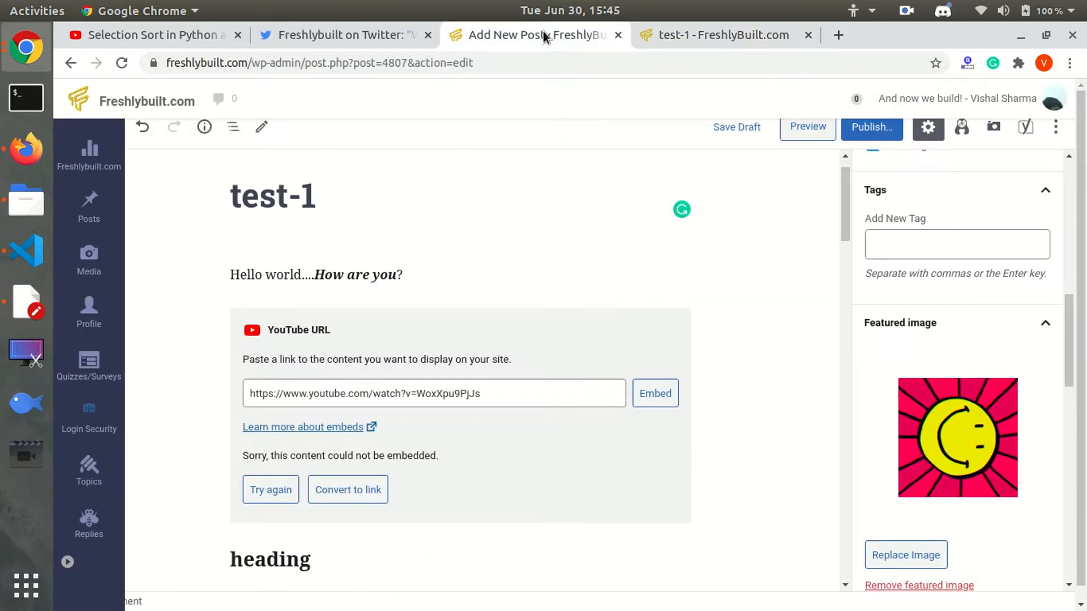
left_click(1070, 288)
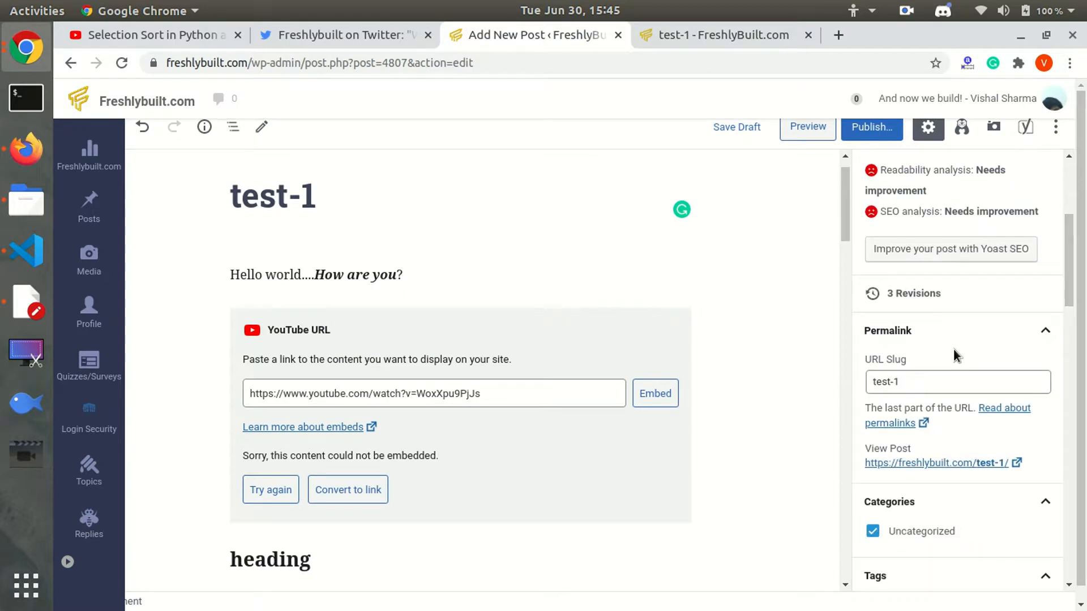
left_click(933, 380)
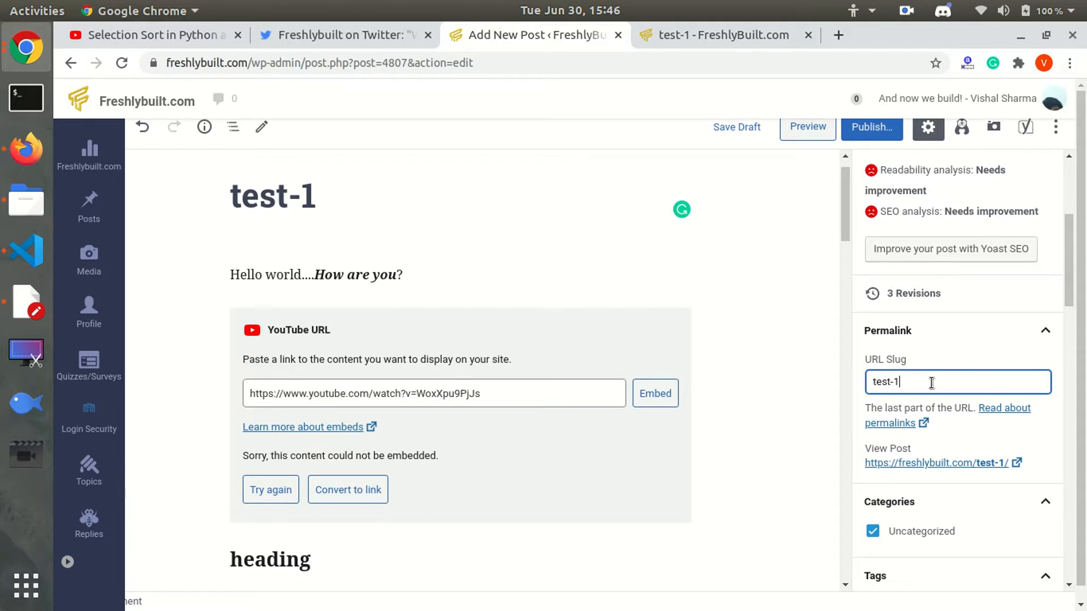
left_click_drag(1074, 294, 1074, 341)
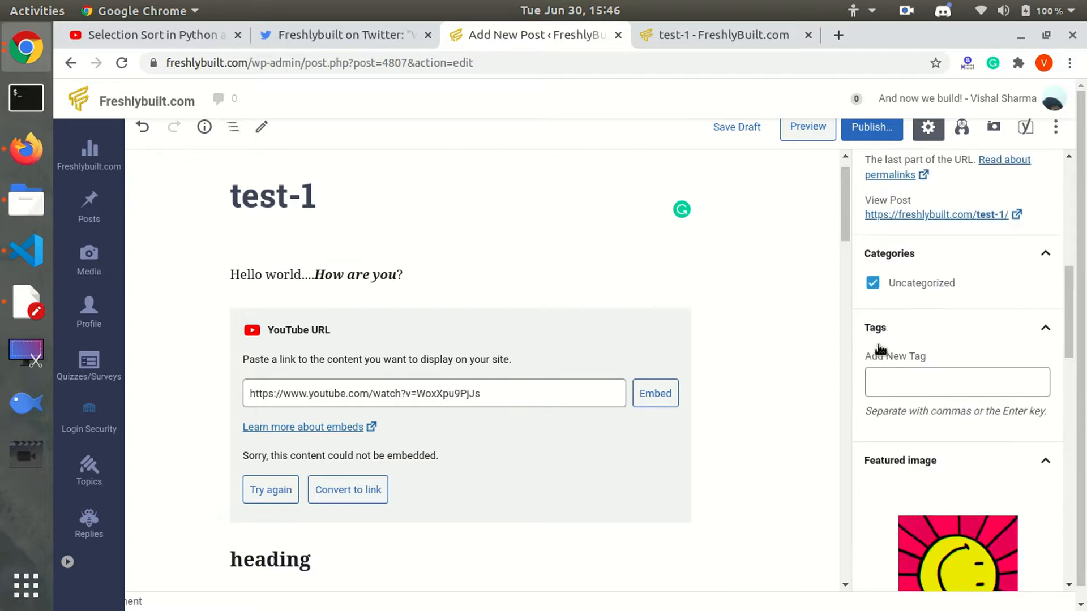
Tag the test-1 draft with Python, picked from the suggestions for 'pyt'.
left_click(897, 381)
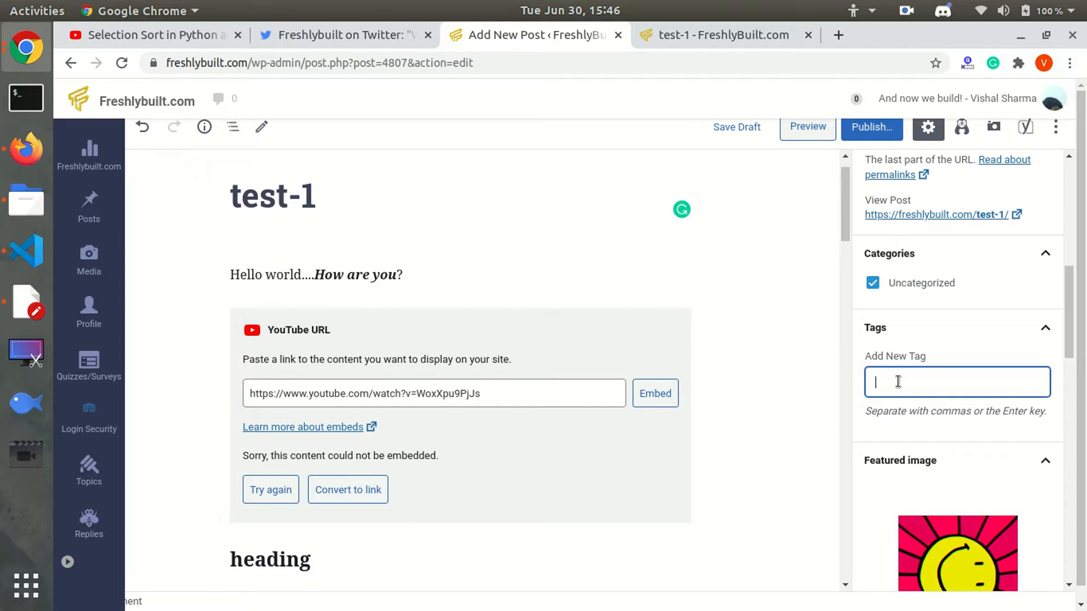
type("python")
left_click(897, 410)
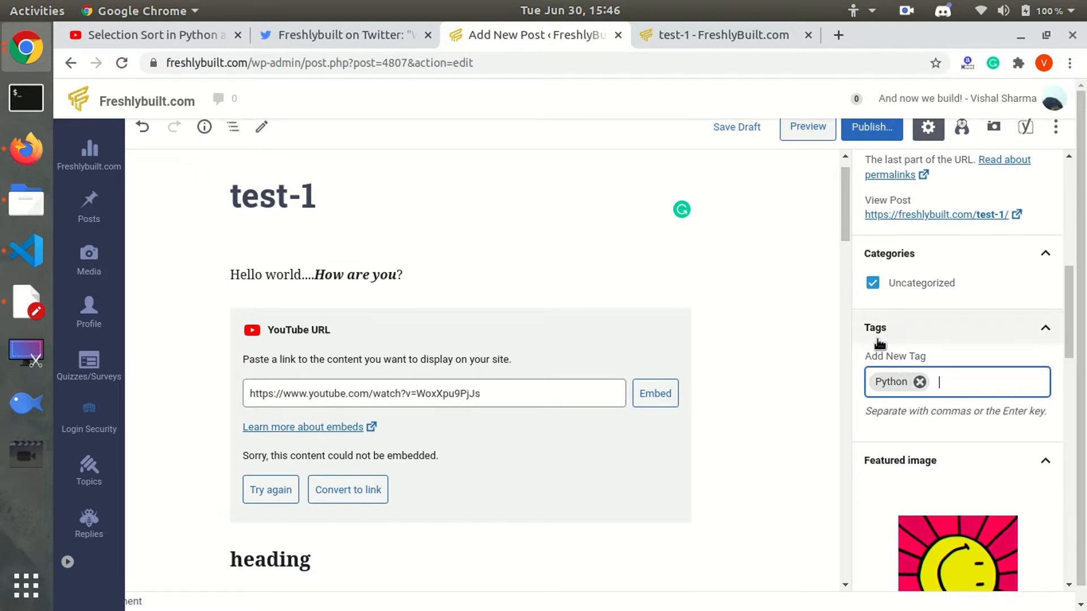
left_click_drag(1068, 355, 968, 315)
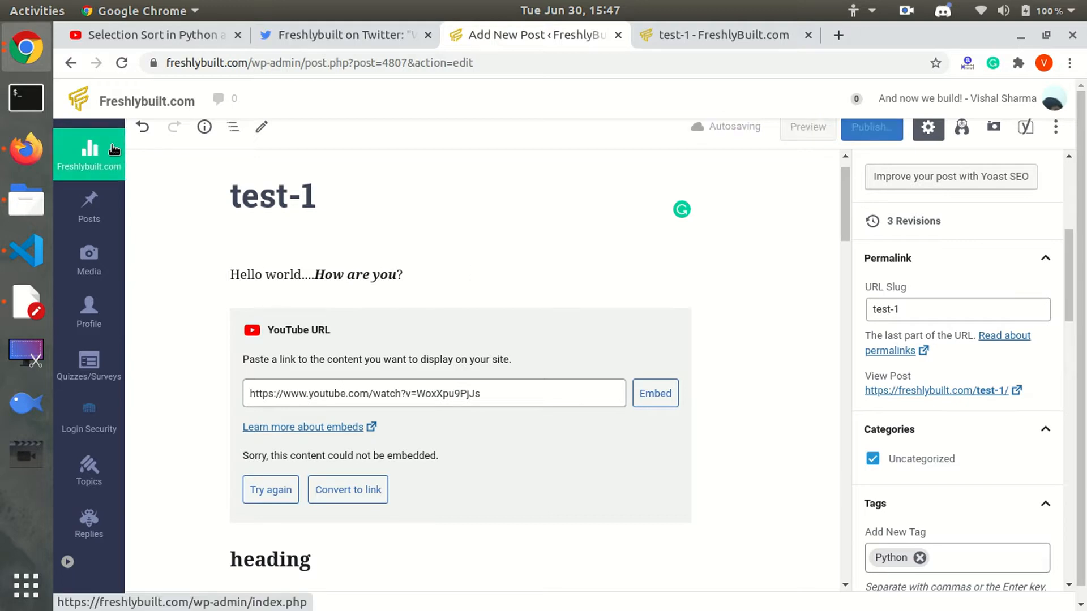
Leave the editor for Posts > All Posts and close the preview tab.
mouse_move(102, 205)
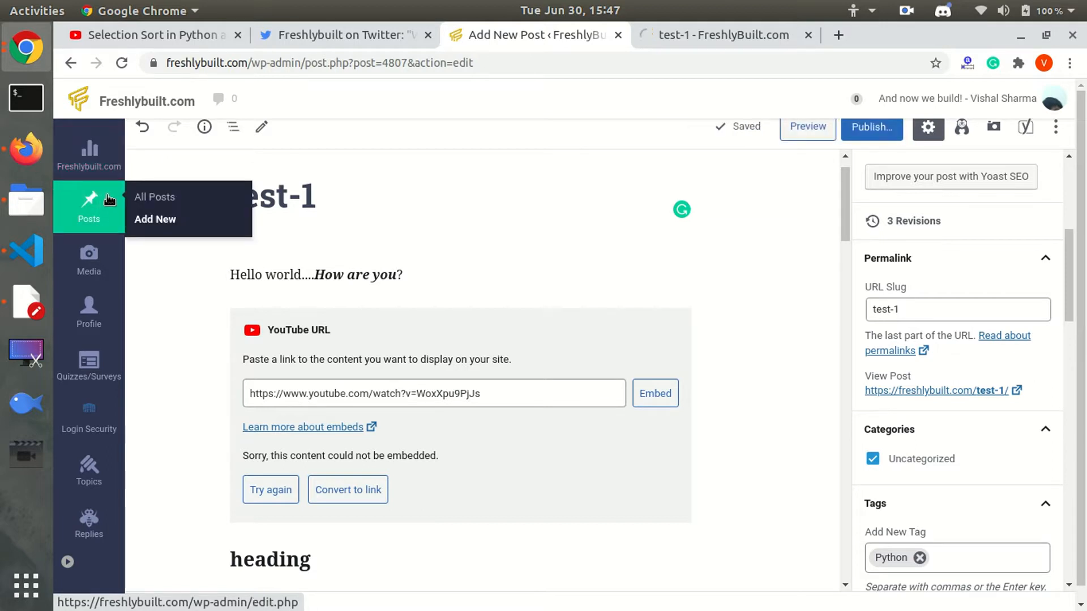
left_click(148, 194)
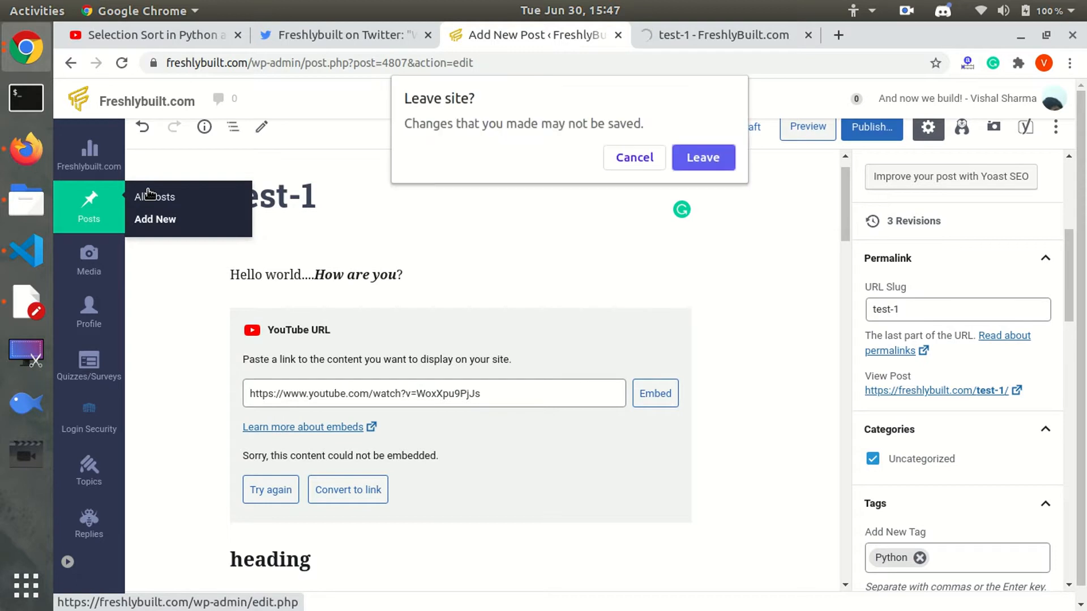
left_click(706, 157)
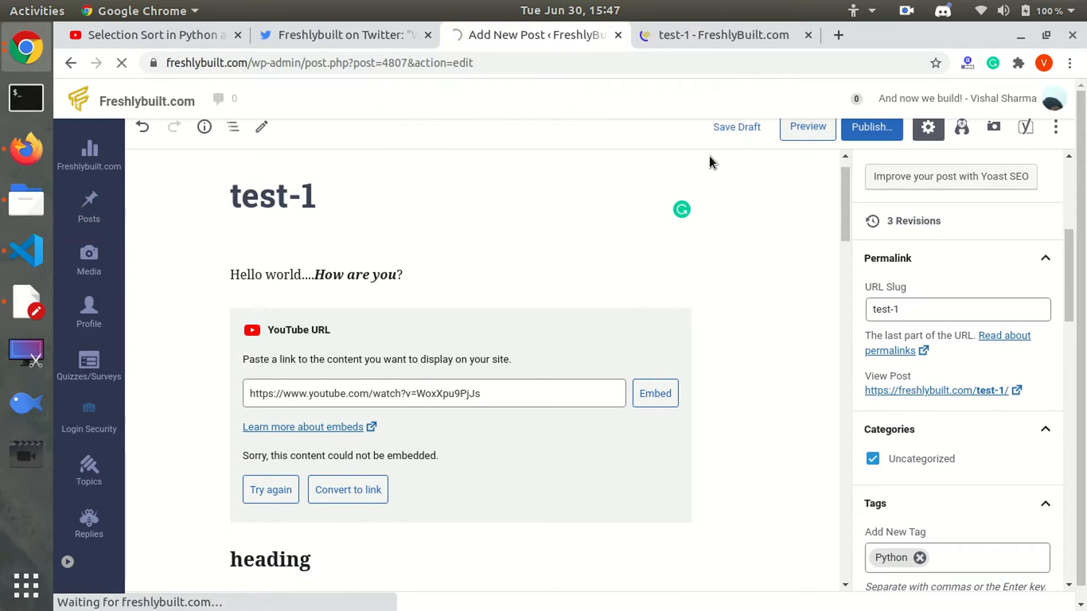
left_click(809, 35)
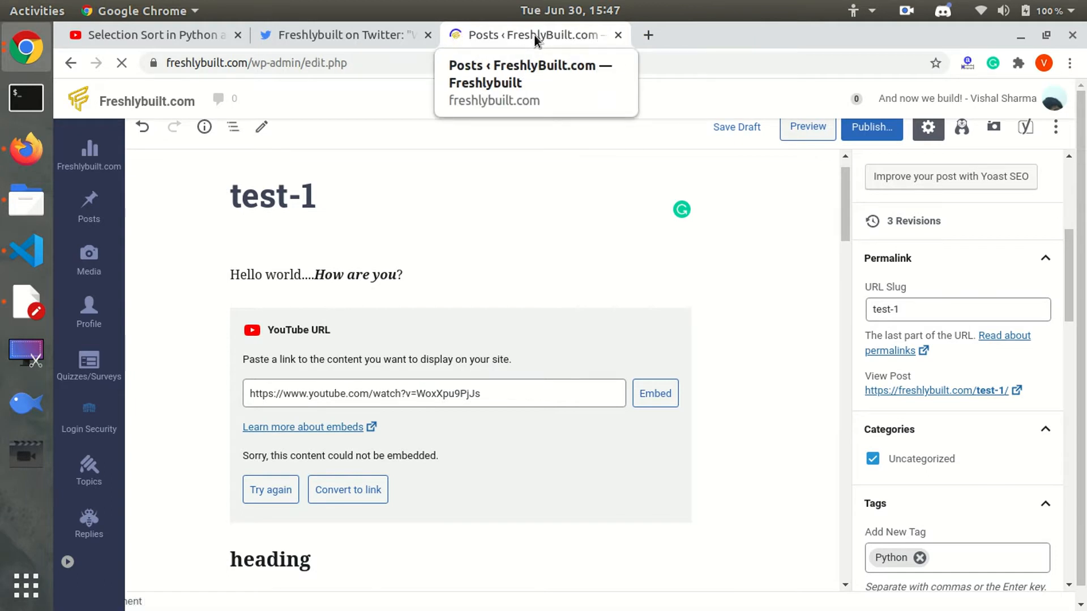
Sort the Posts list by Post Views ascending.
mouse_move(189, 274)
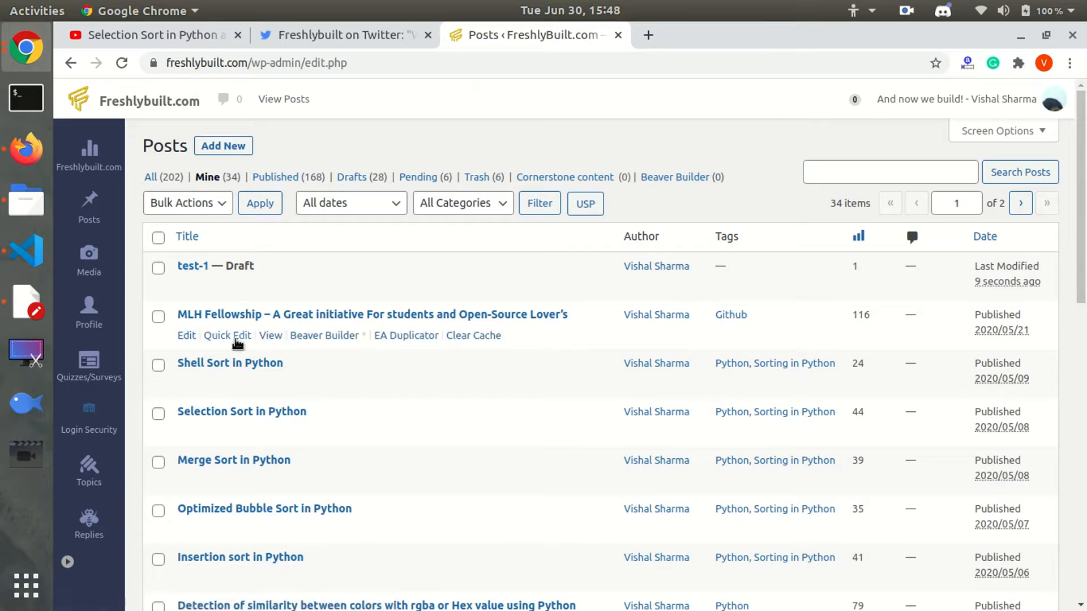
scroll(266, 543, "down", 8)
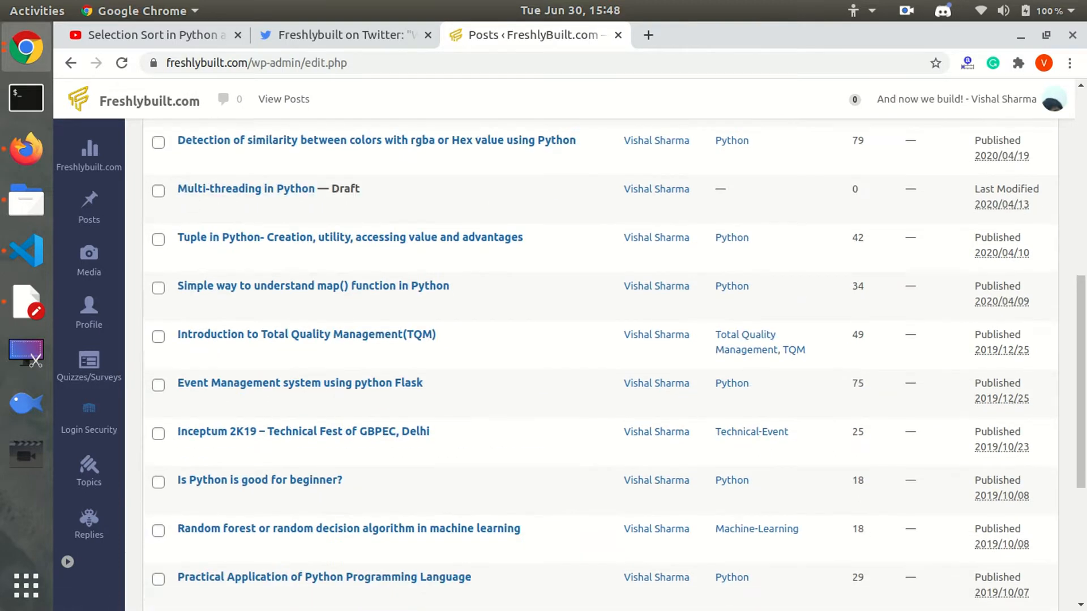
left_click_drag(1083, 356, 1082, 180)
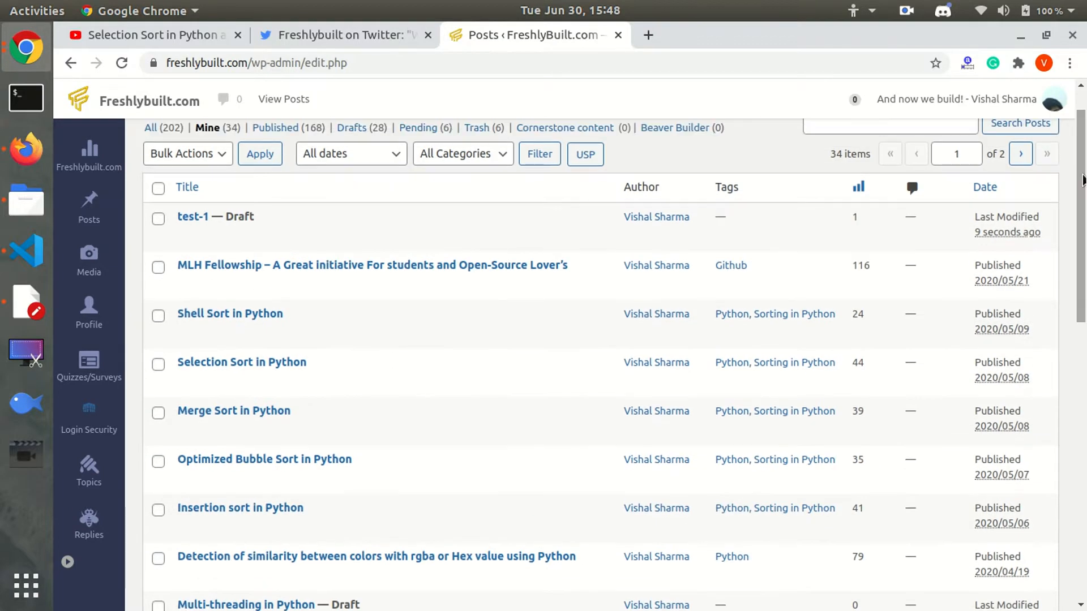
left_click(859, 188)
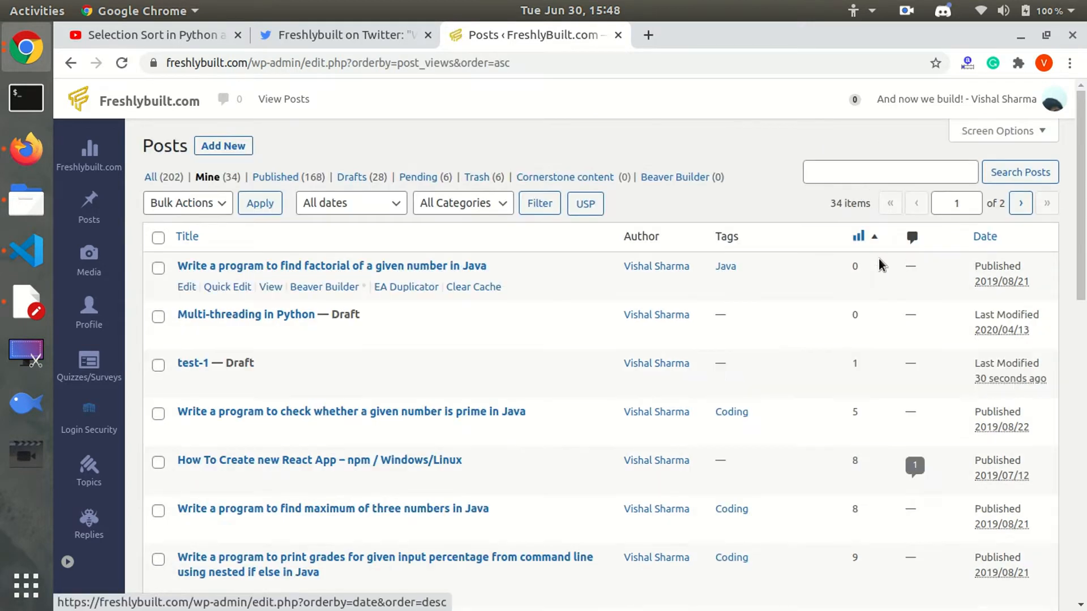
scroll(254, 303, "down", 1)
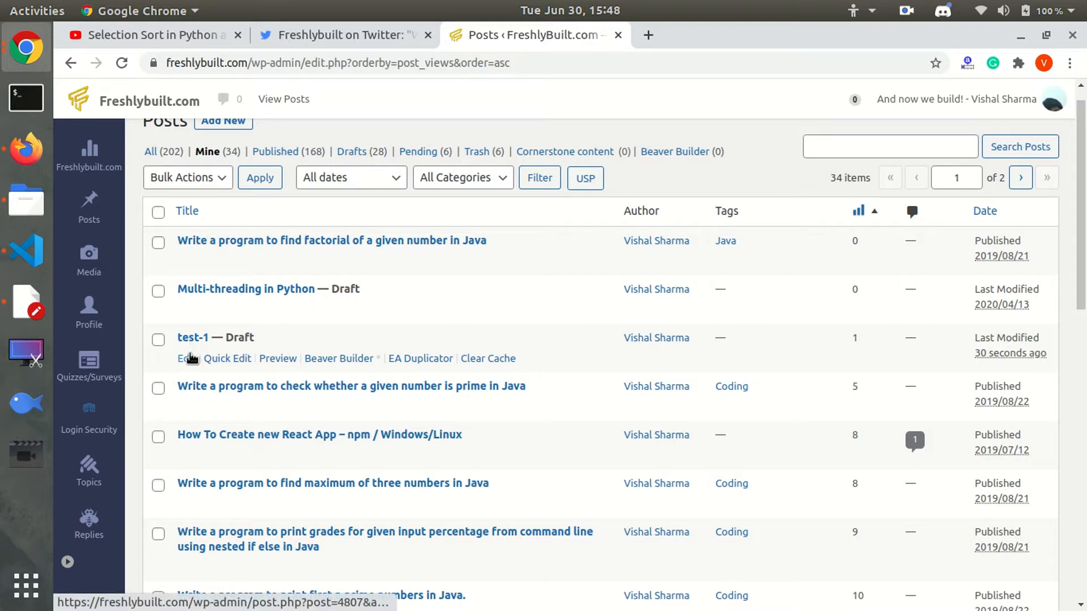
Reopen the test-1 draft from the Posts list and scroll through its blocks.
left_click(187, 359)
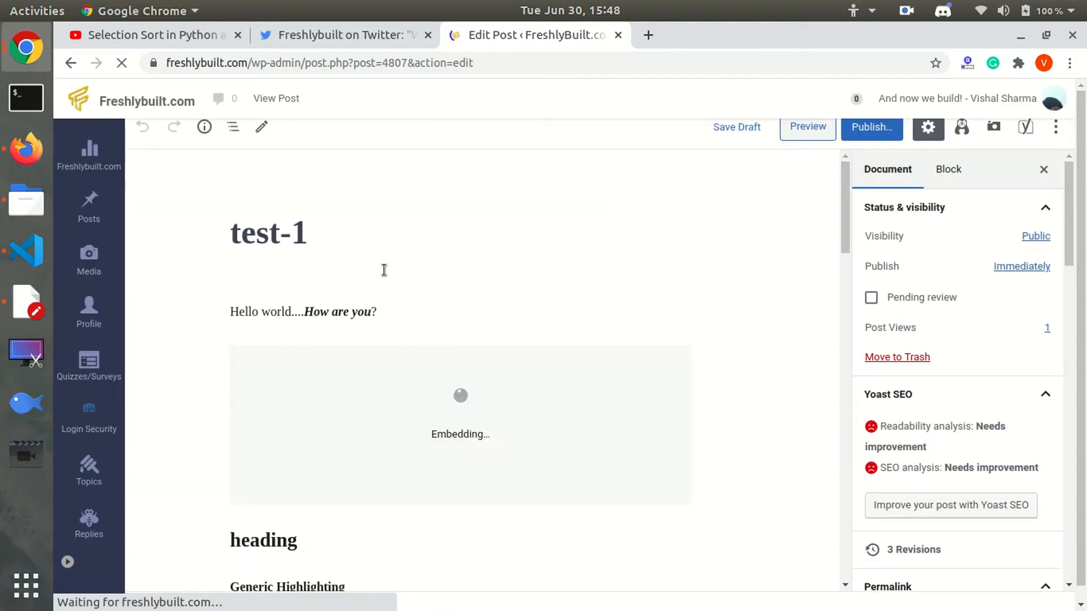
left_click(396, 303)
left_click_drag(847, 234, 782, 309)
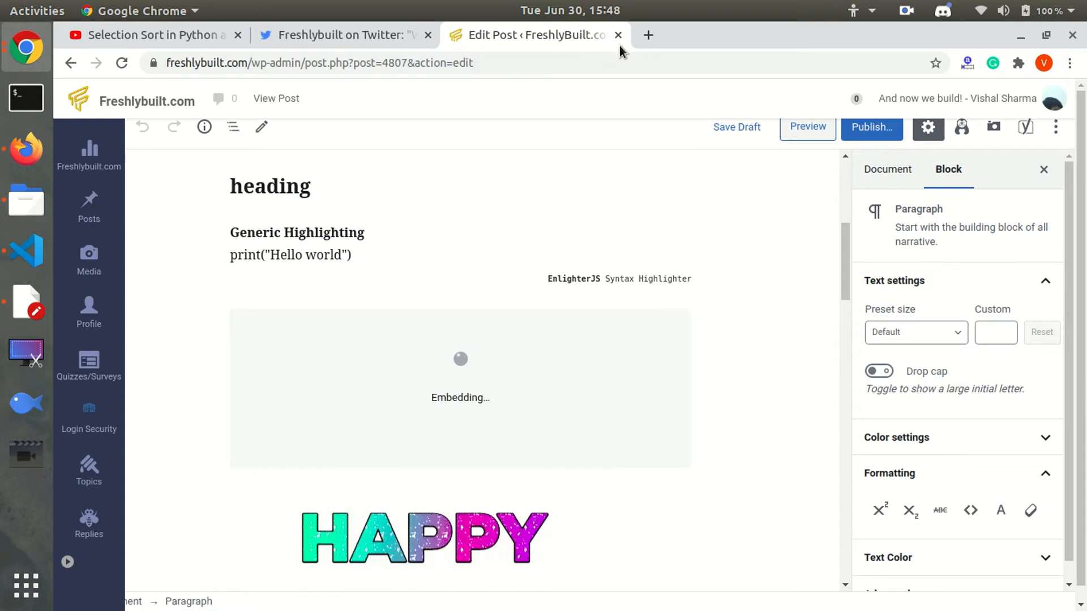
Load freshlybuilt.com/blog/ in a new browser tab.
left_click(646, 34)
type("freshlybuilt.com")
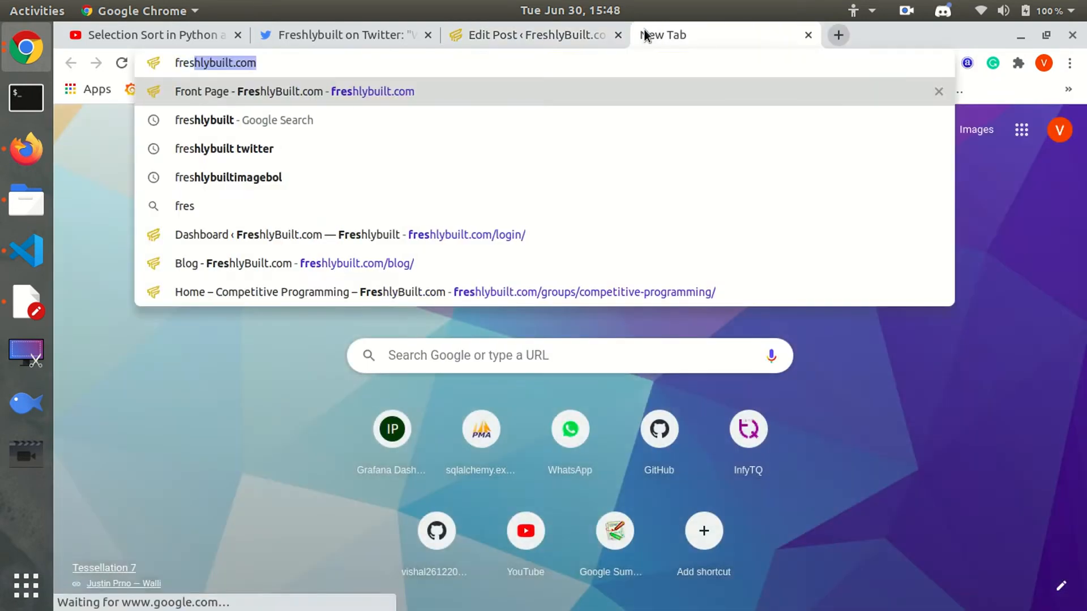
key("Right")
type("/blo")
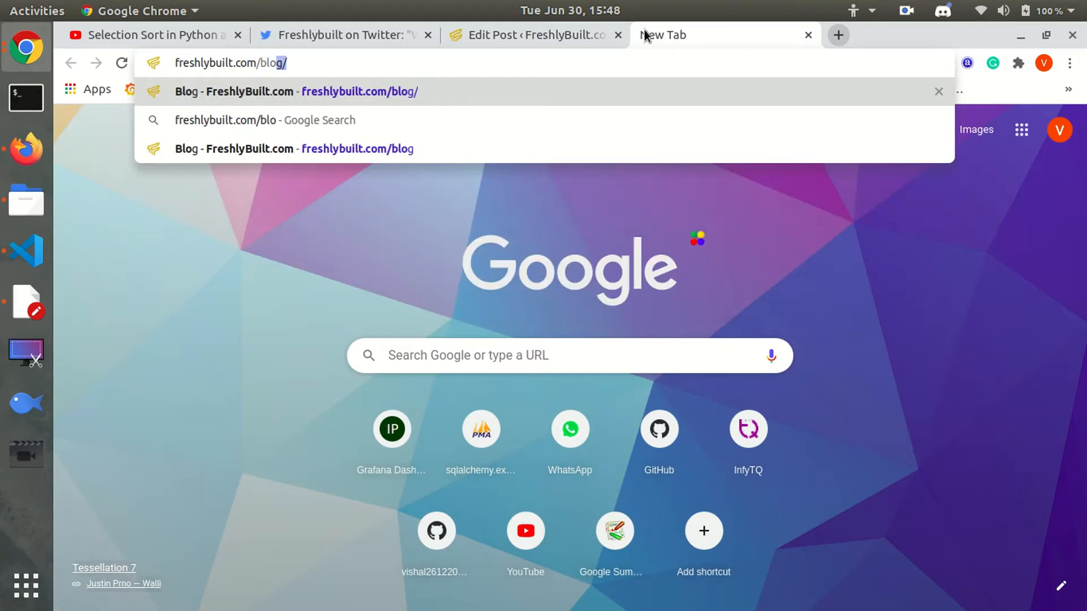
type("g/")
key("Return")
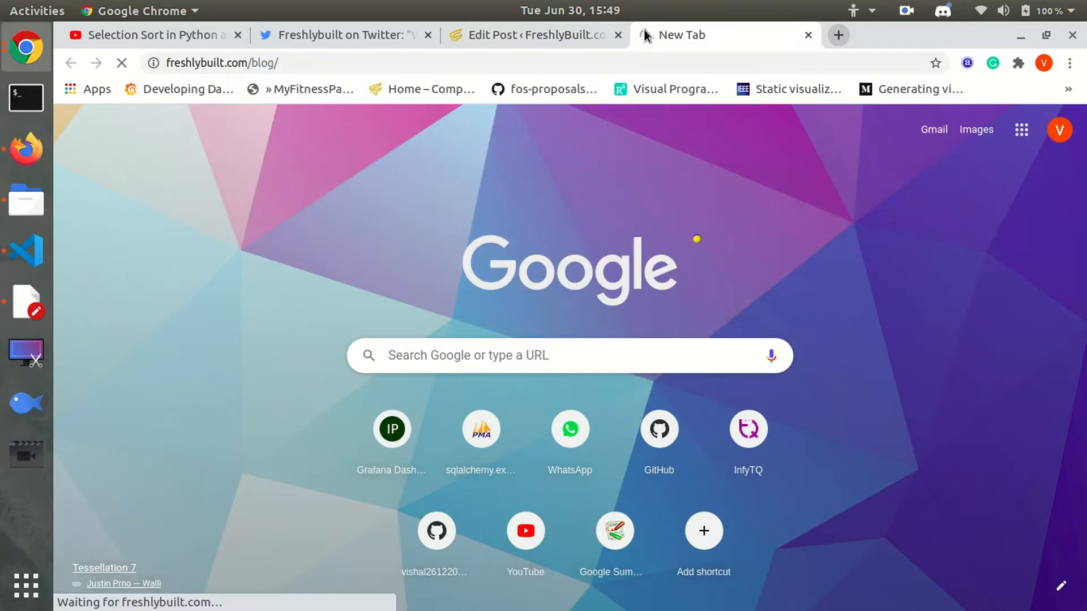
left_click(576, 29)
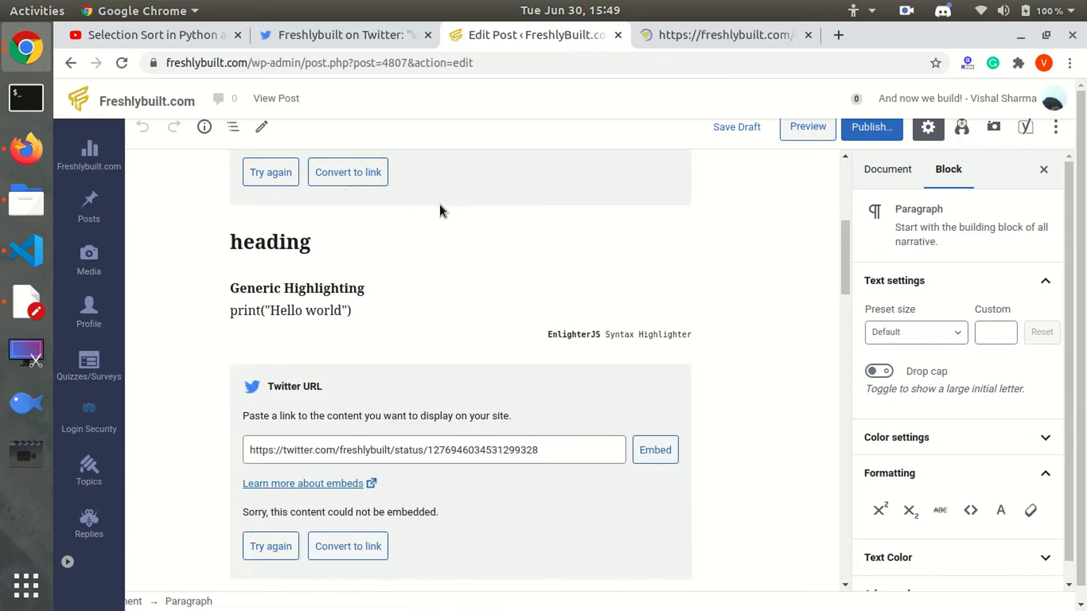
Open the mobile app development article, select its author bio, and return to the editor.
left_click(682, 27)
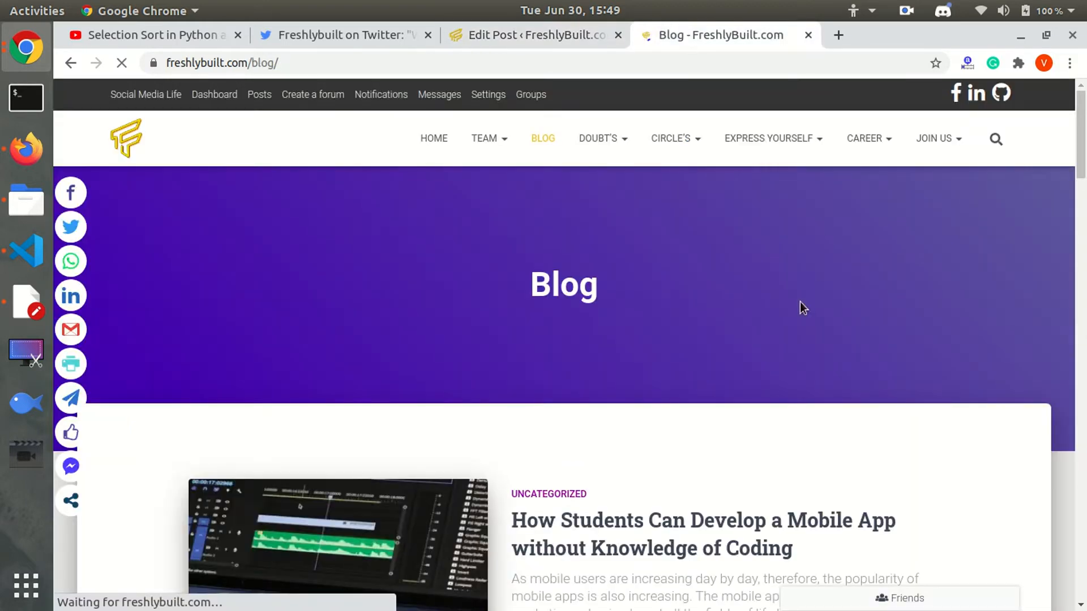
left_click(623, 543)
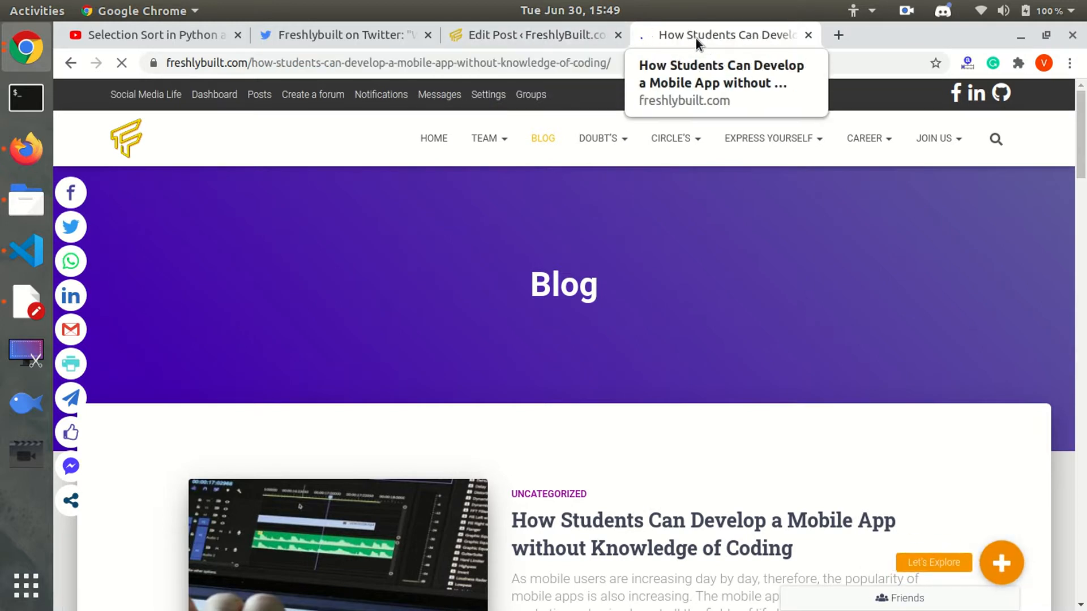
scroll(564, 345, "down", 8)
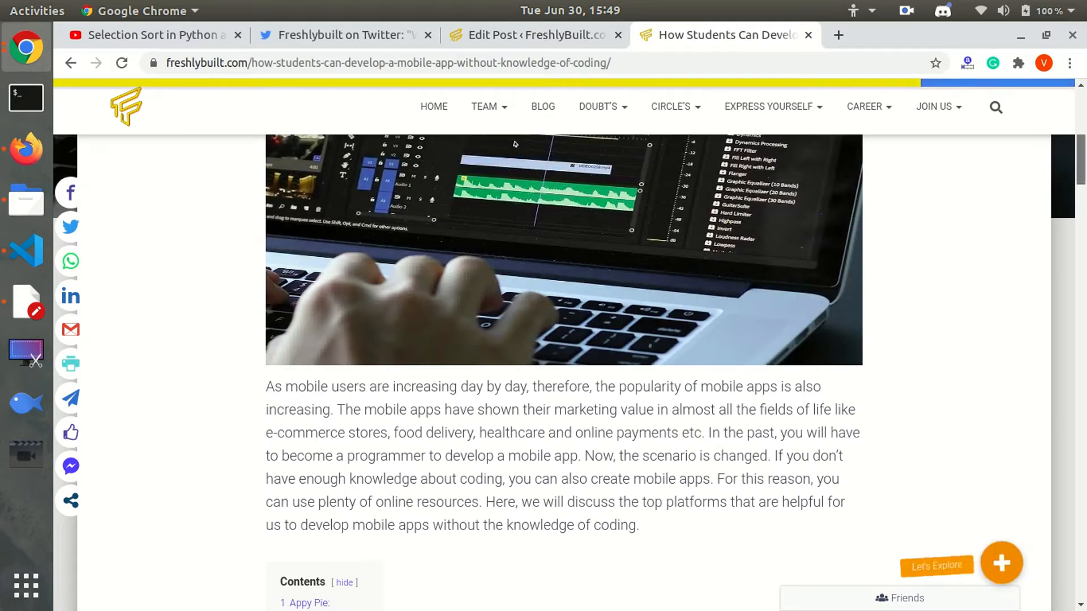
scroll(515, 144, "down", 20)
scroll(568, 269, "down", 10)
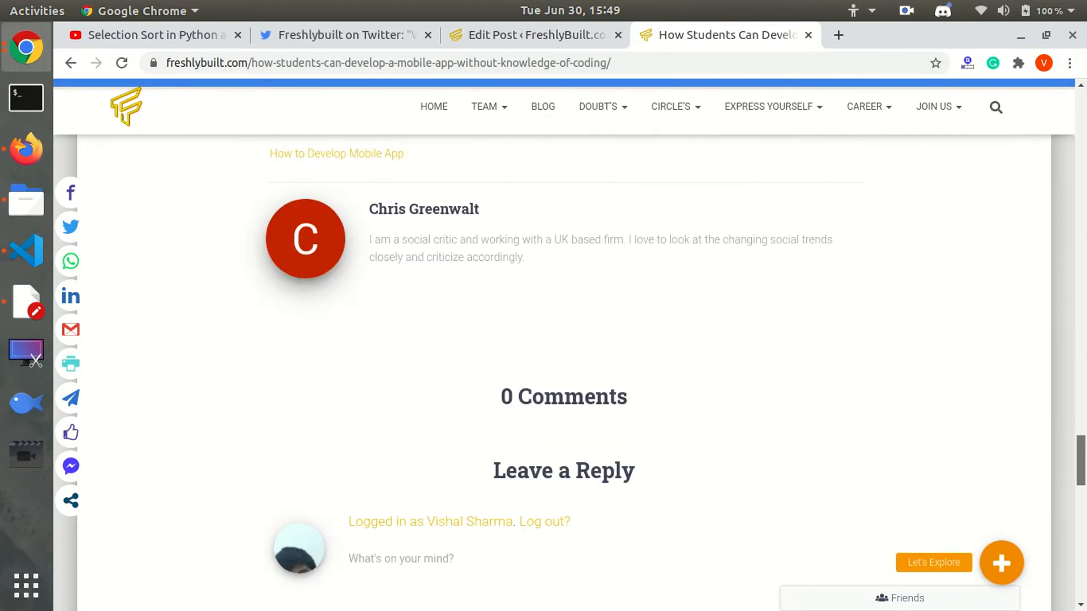
left_click_drag(566, 266, 373, 249)
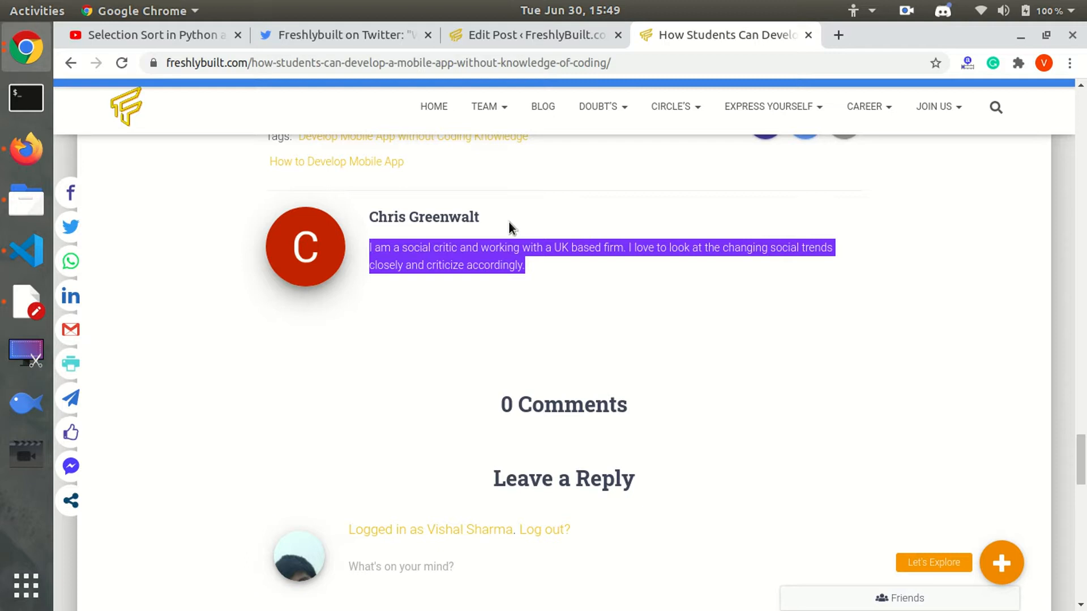
left_click(519, 43)
Open the Your Profile settings page from the Profile menu.
mouse_move(124, 189)
mouse_move(95, 315)
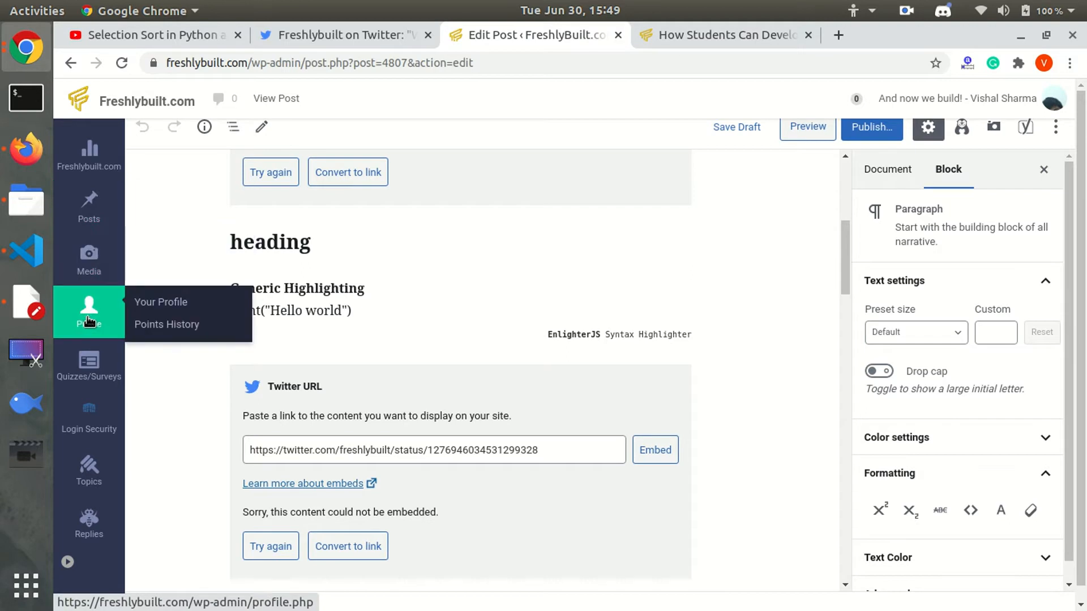
left_click(157, 309)
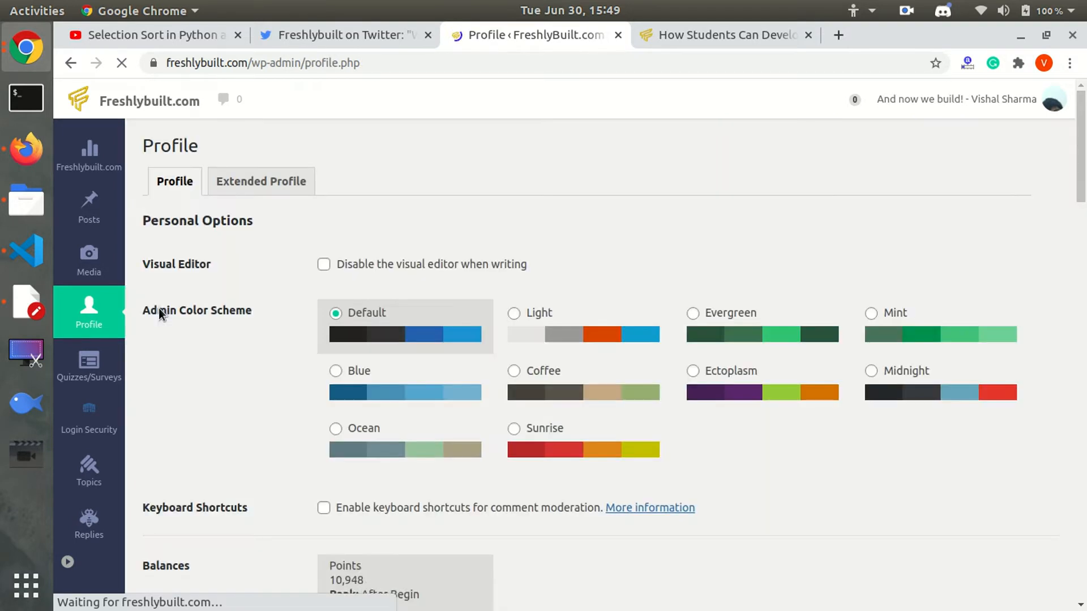
left_click(1081, 306)
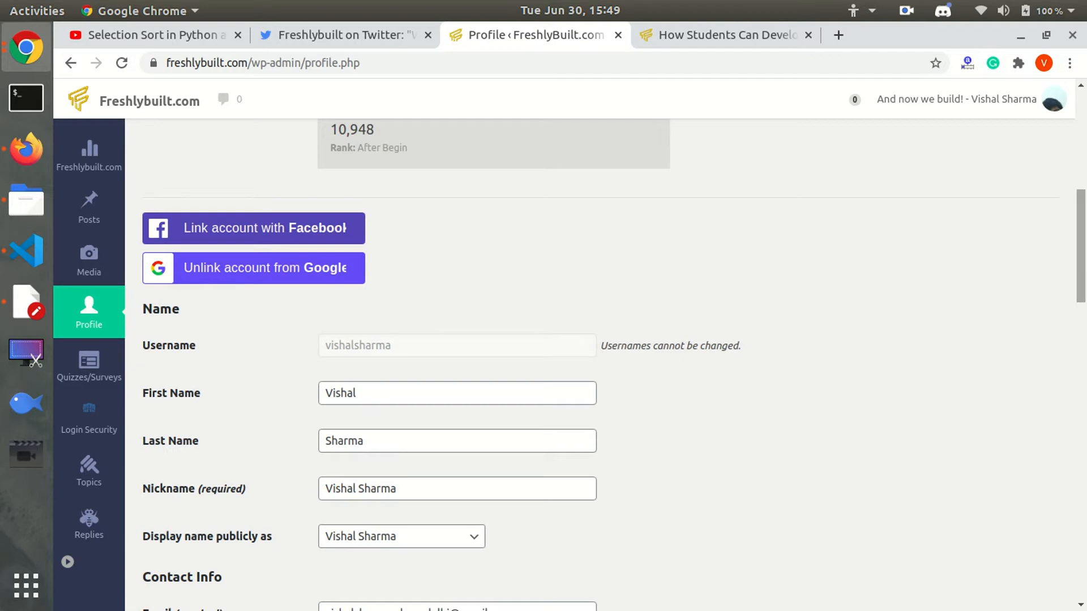
Append ' I am from freshlybuilt team.' after 'Delhi.' in Biographical Info.
scroll(566, 362, "down", 3)
scroll(566, 362, "down", 11)
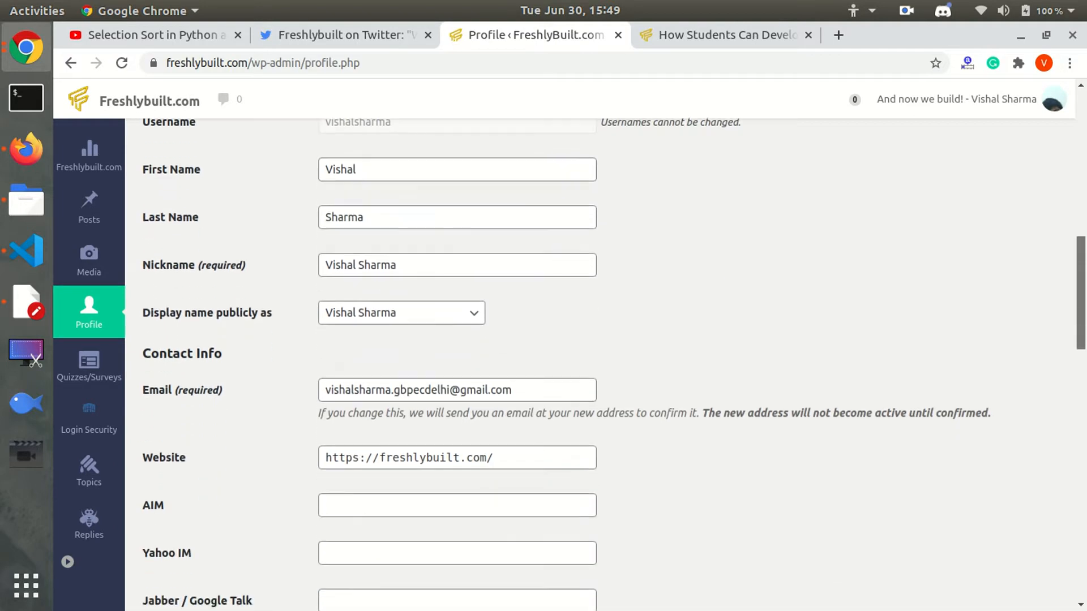
scroll(473, 306, "down", 4)
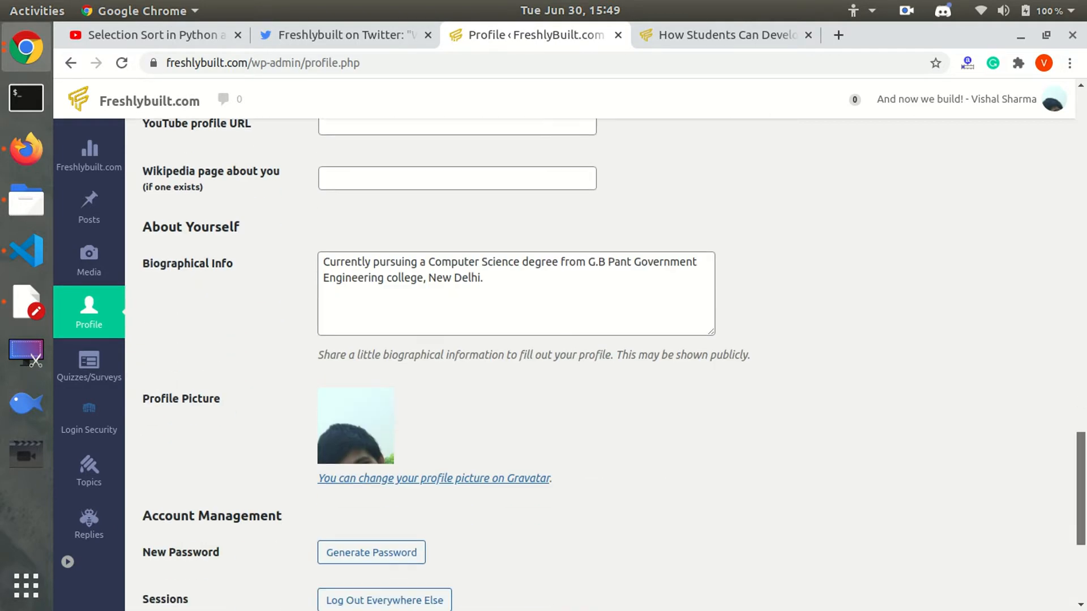
scroll(474, 306, "up", 1)
left_click(504, 352)
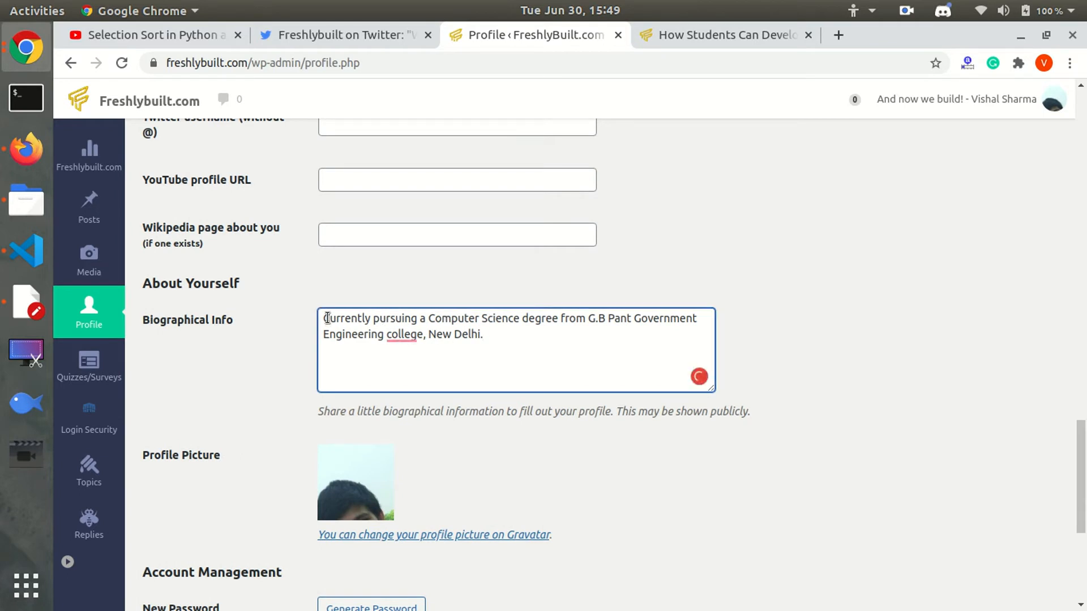
left_click_drag(326, 318, 487, 336)
left_click(488, 336)
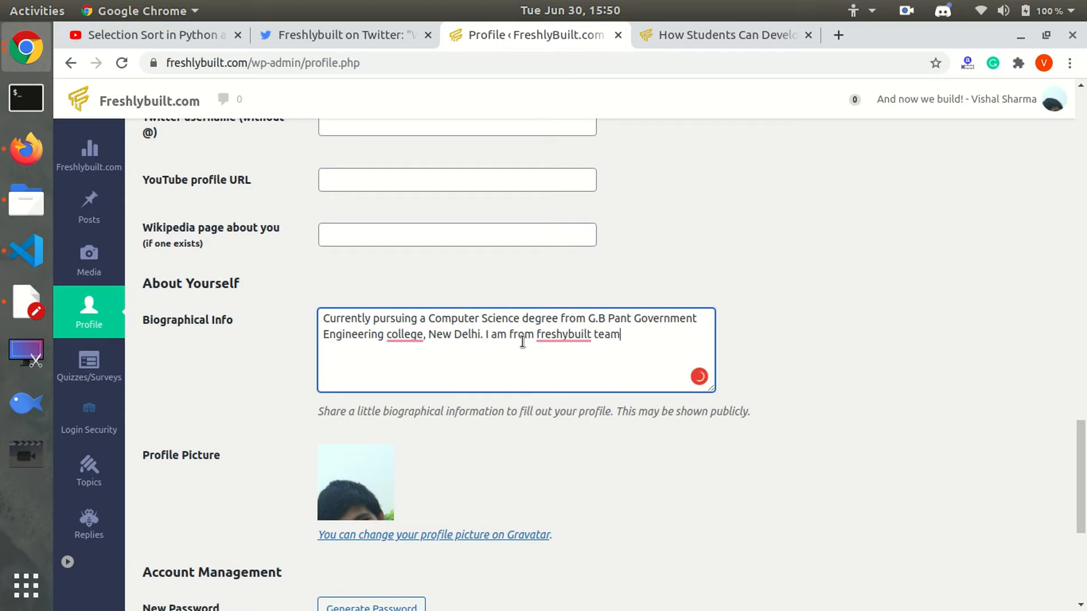
scroll(863, 510, "down", 3)
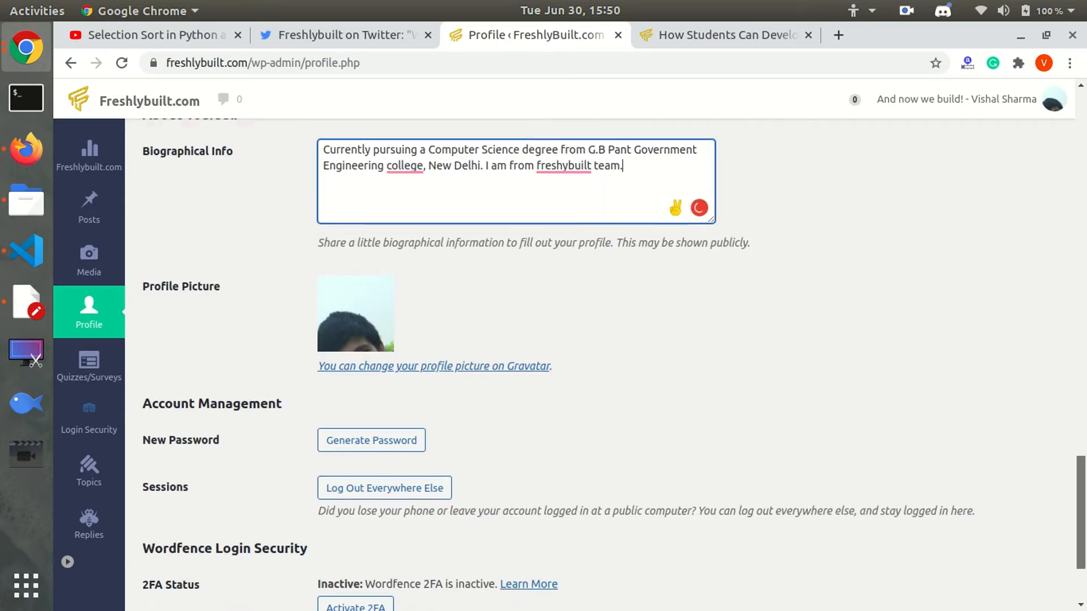
scroll(1053, 569, "down", 3)
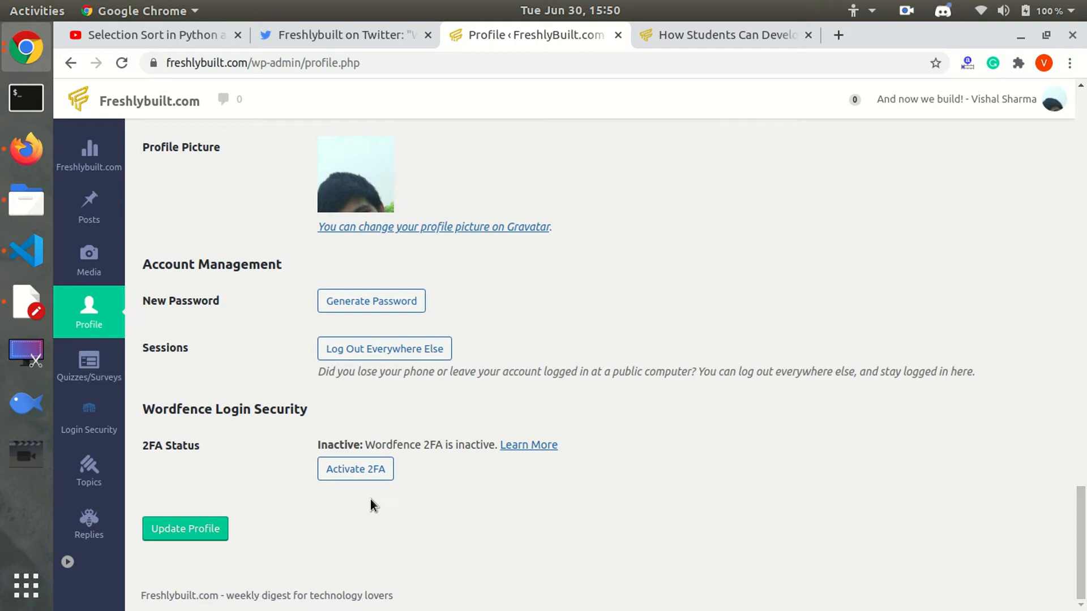
Save the profile so 'Profile updated.' appears, then go to the mobile app article tab.
left_click(221, 524)
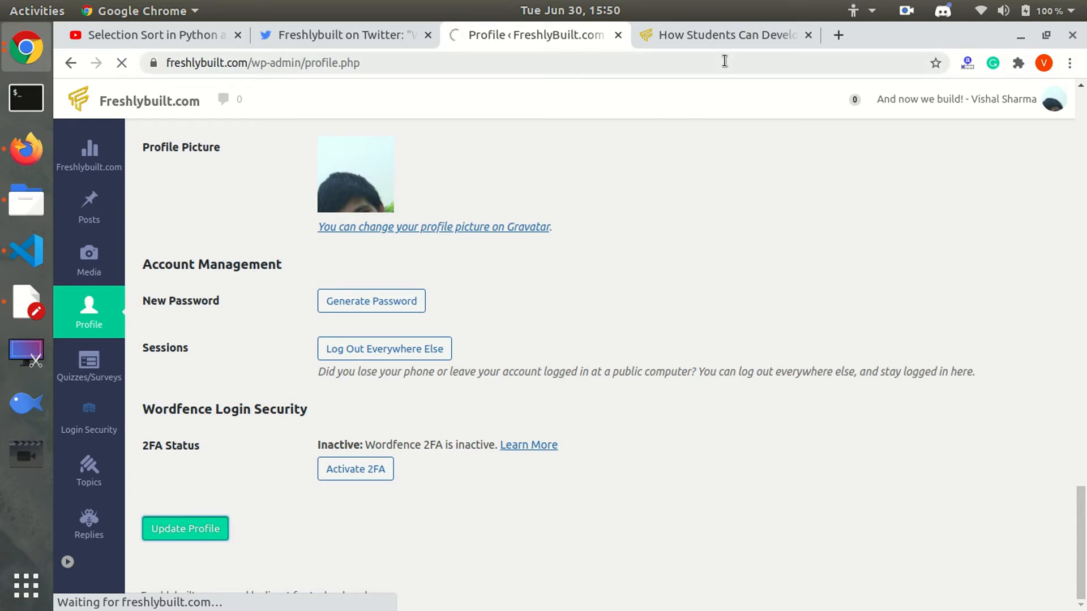
left_click(746, 23)
left_click_drag(1082, 450, 1083, 86)
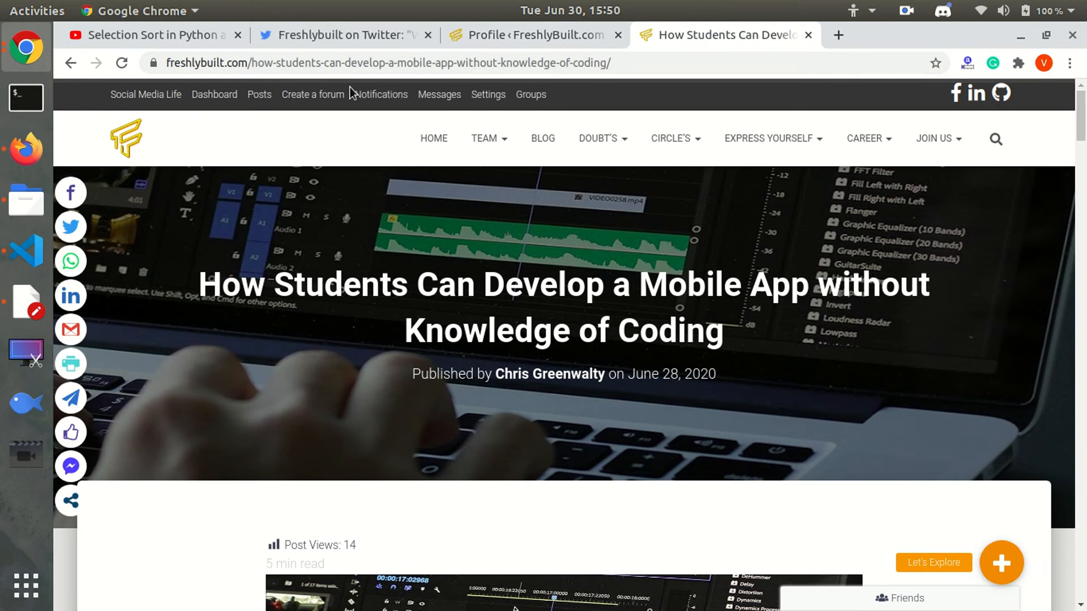
Browse the author's published posts list, then return to the saved profile tab.
left_click(251, 98)
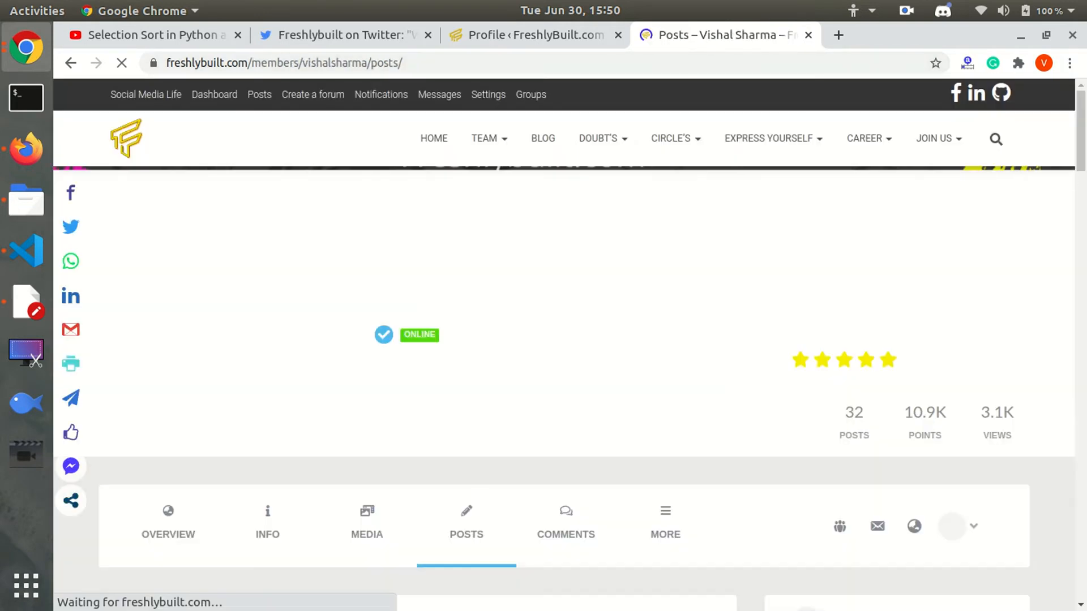
scroll(543, 340, "down", 10)
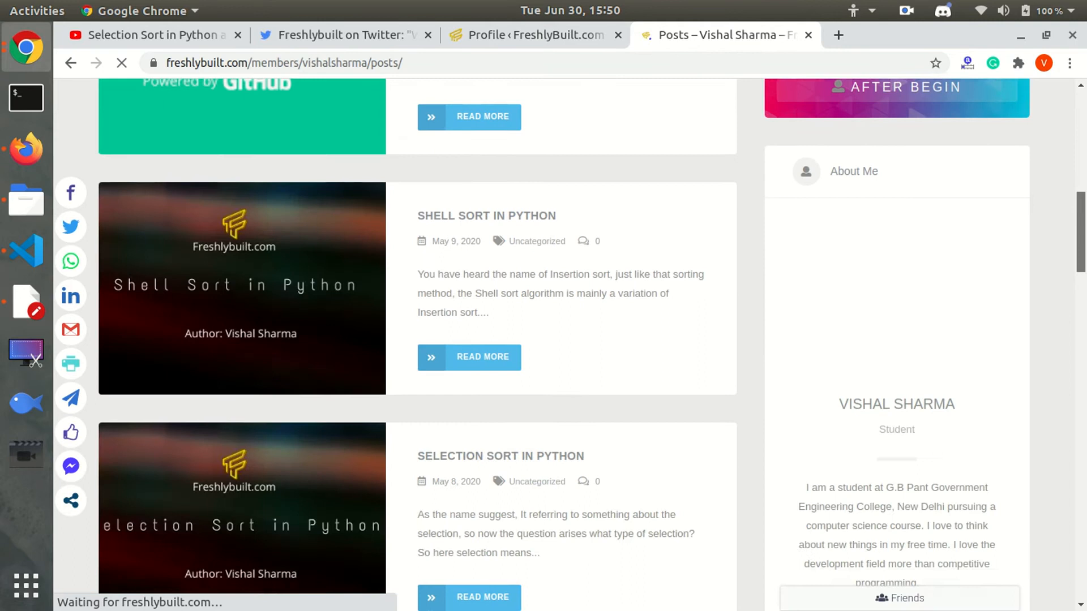
scroll(544, 340, "down", 15)
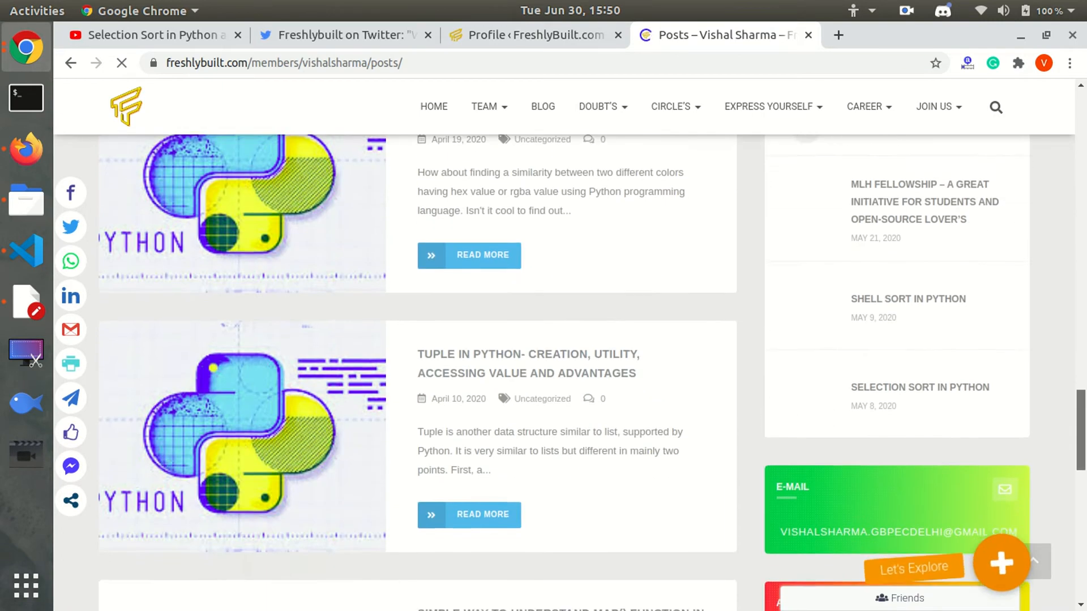
left_click_drag(1083, 422, 1083, 98)
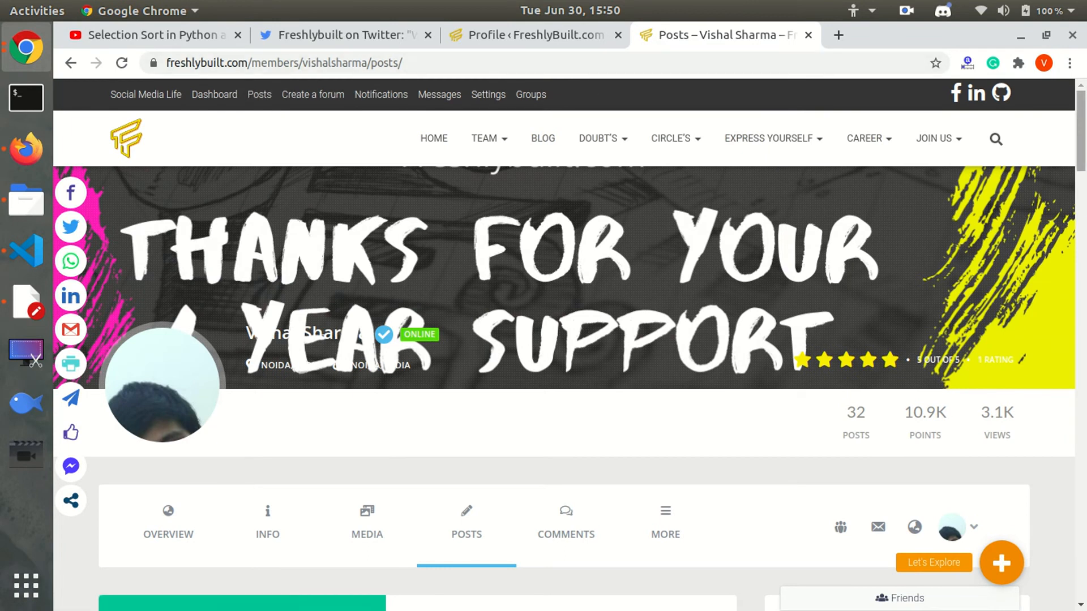
scroll(440, 79, "down", 5)
scroll(564, 368, "down", 14)
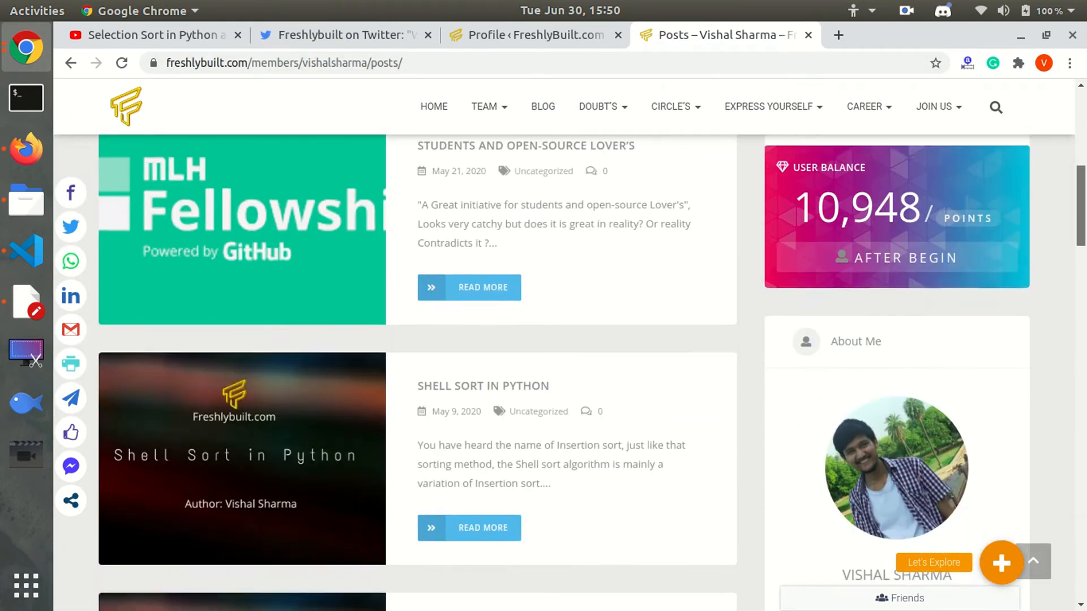
left_click_drag(1083, 373, 1083, 119)
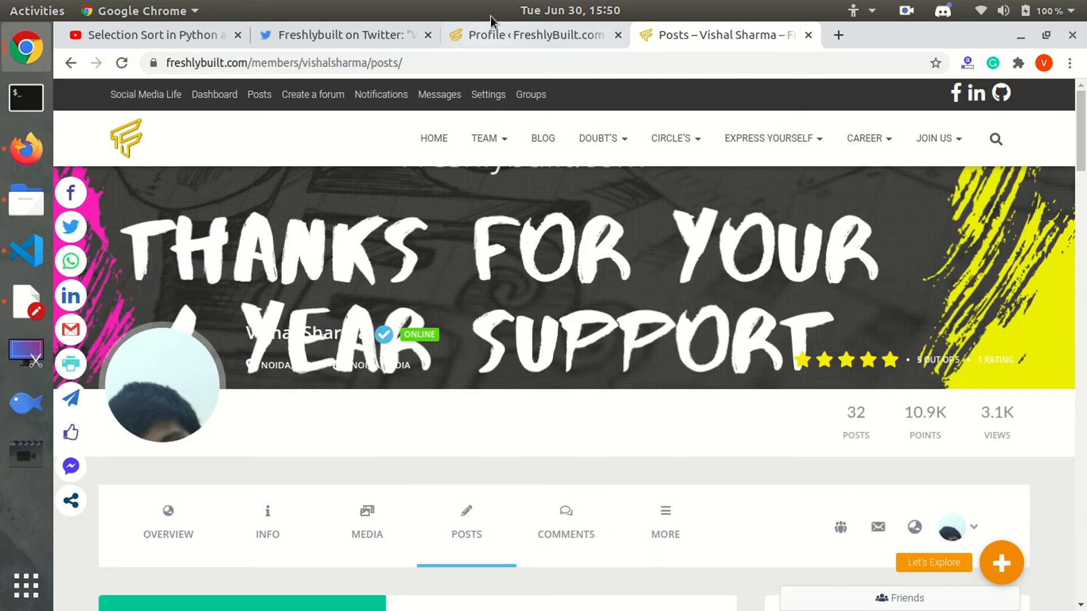
left_click(505, 40)
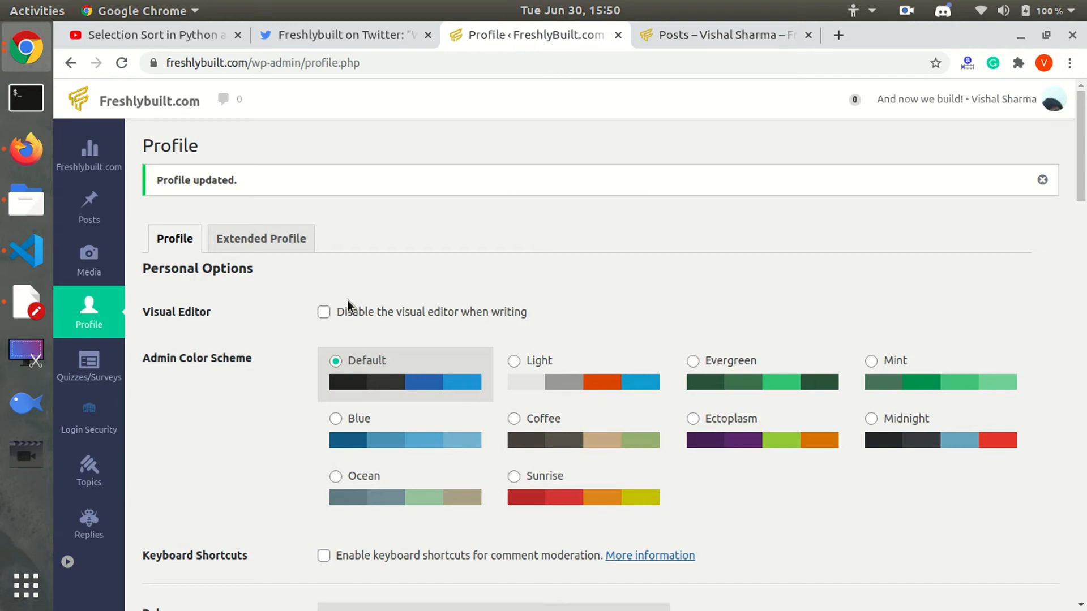
left_click_drag(1084, 158, 1083, 368)
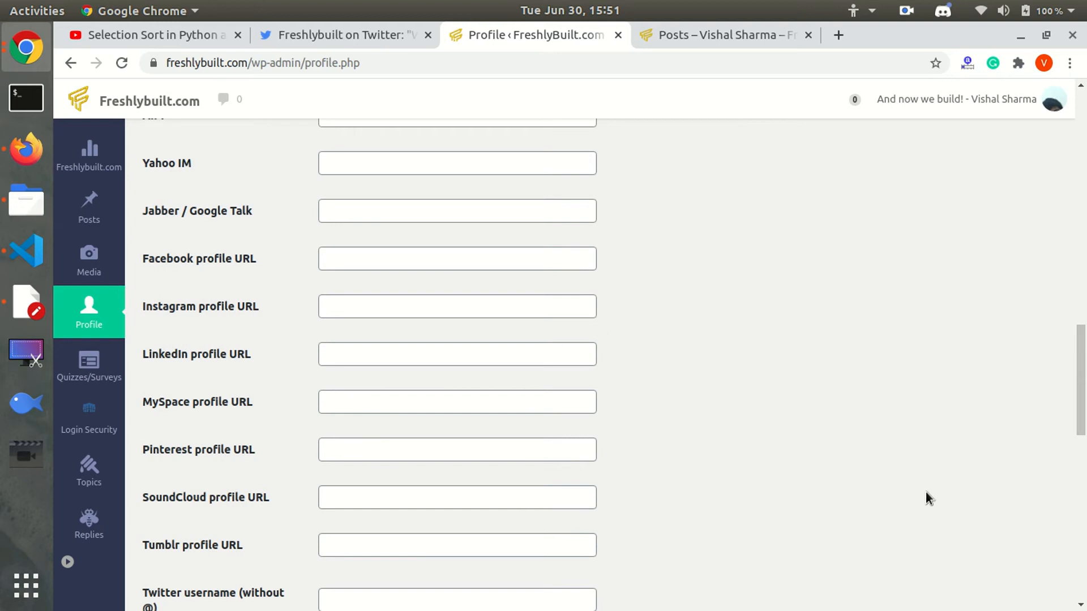
scroll(630, 361, "down", 8)
scroll(630, 361, "up", 2)
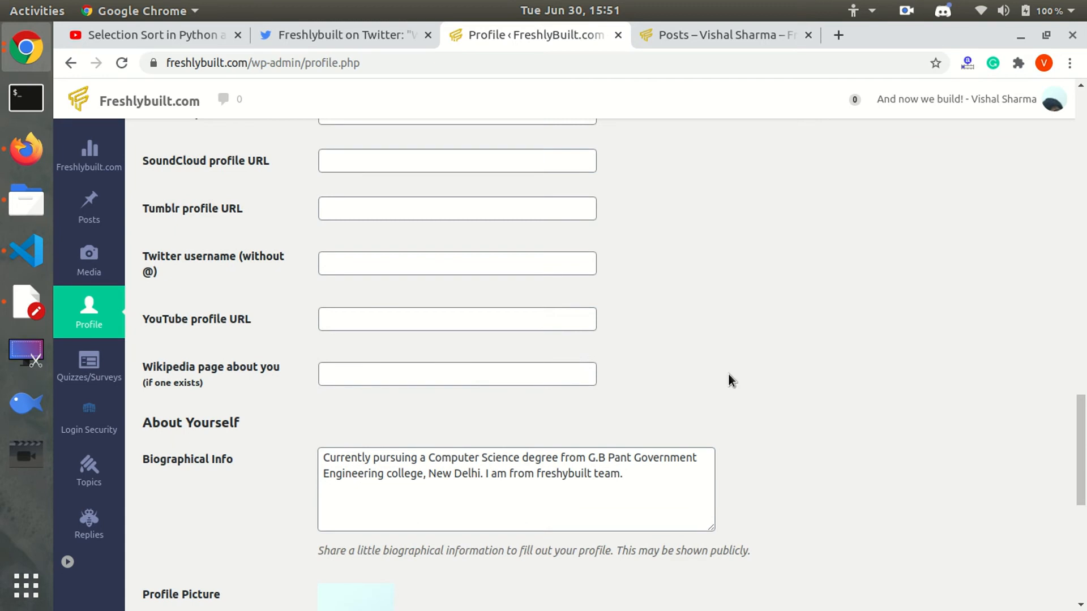
left_click_drag(1081, 487, 1084, 182)
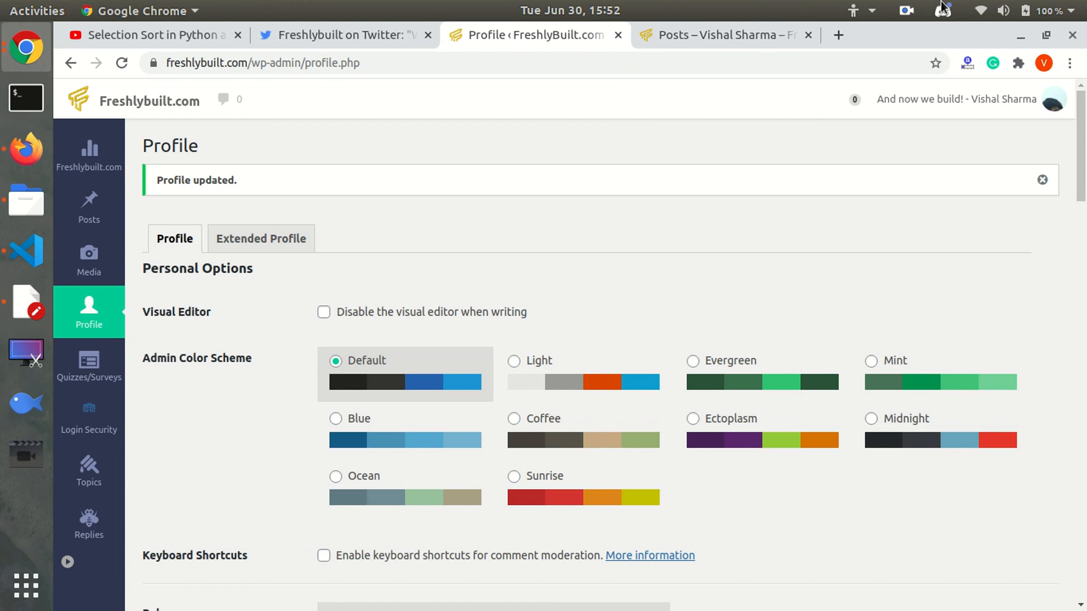
left_click(909, 10)
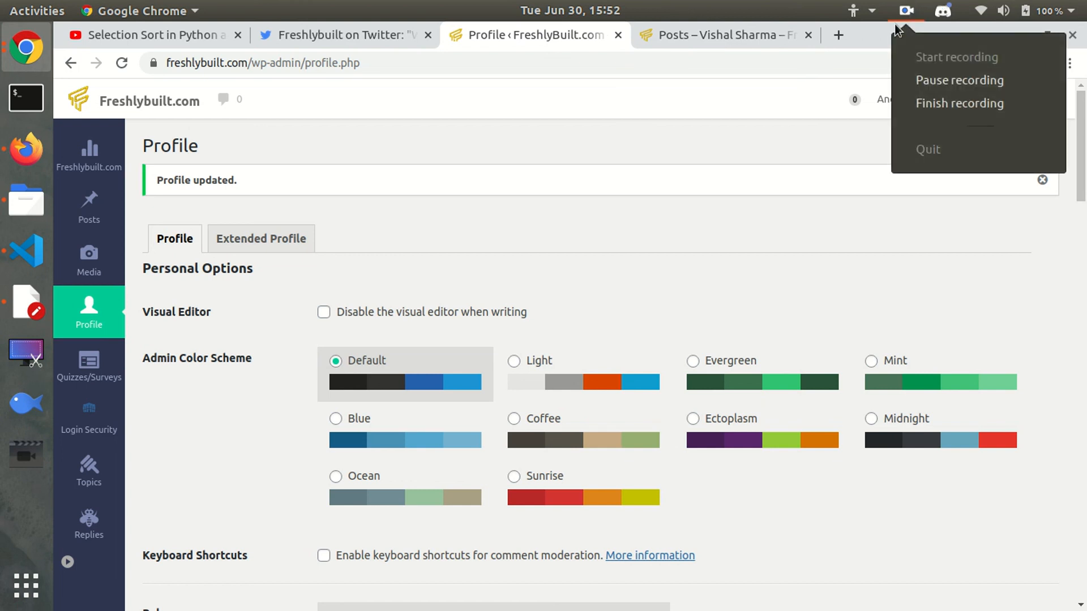